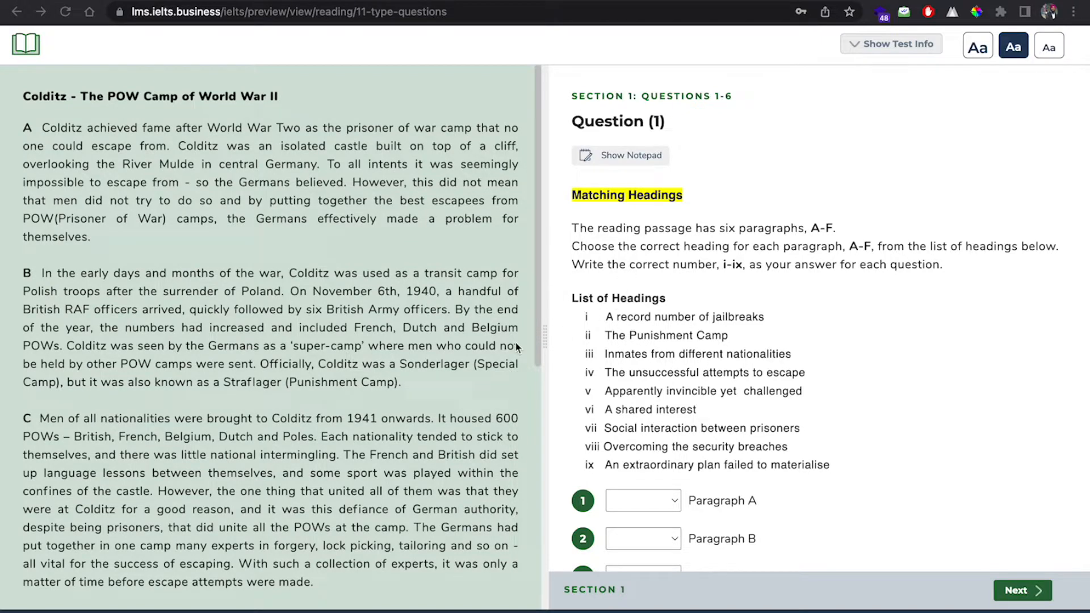
- Look through the reading test's passages and question types from section 1 through section 8
scroll(371, 356, "up", 1)
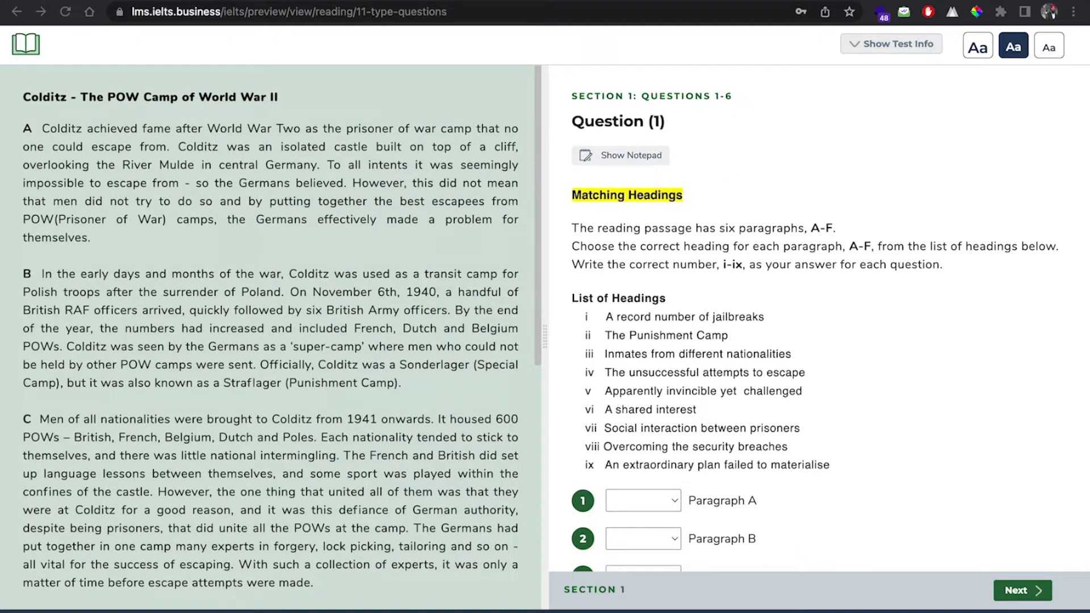
scroll(729, 402, "down", 3)
scroll(728, 400, "up", 1)
scroll(728, 400, "down", 1)
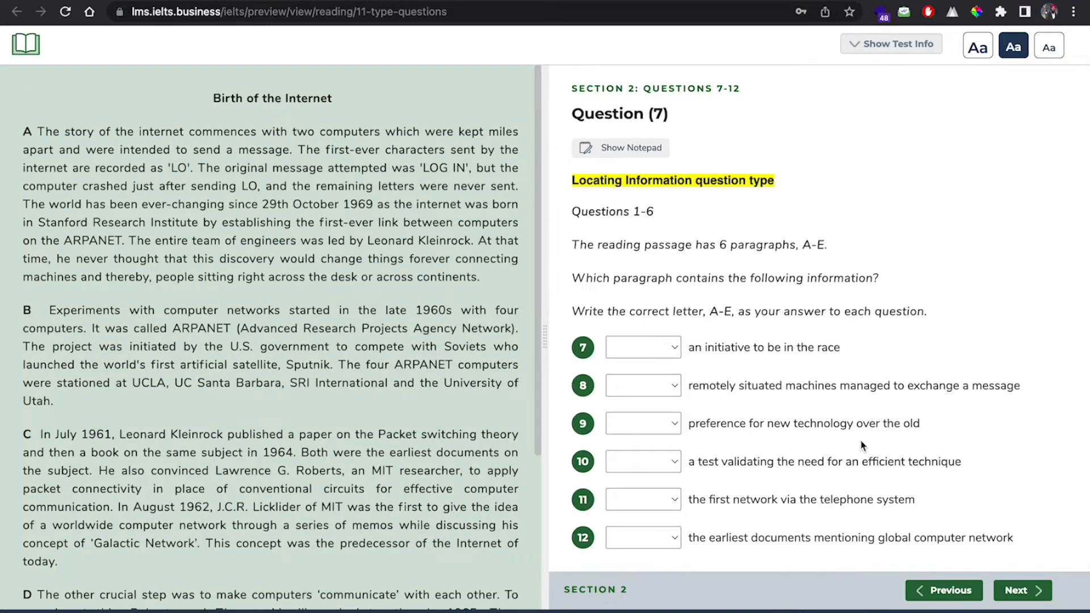
left_click(1015, 591)
left_click(1014, 590)
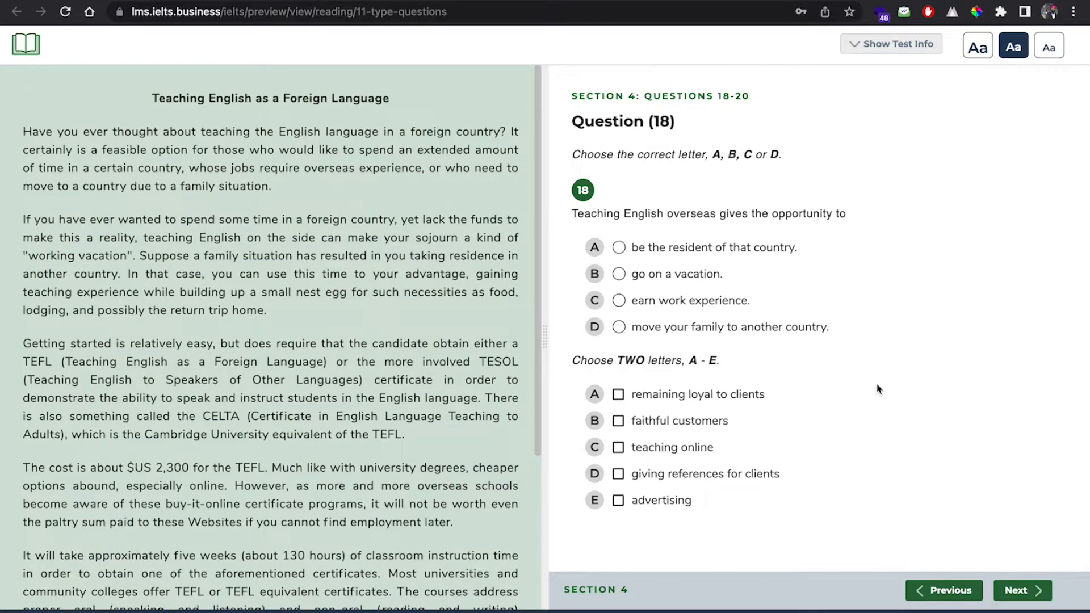
left_click(1001, 591)
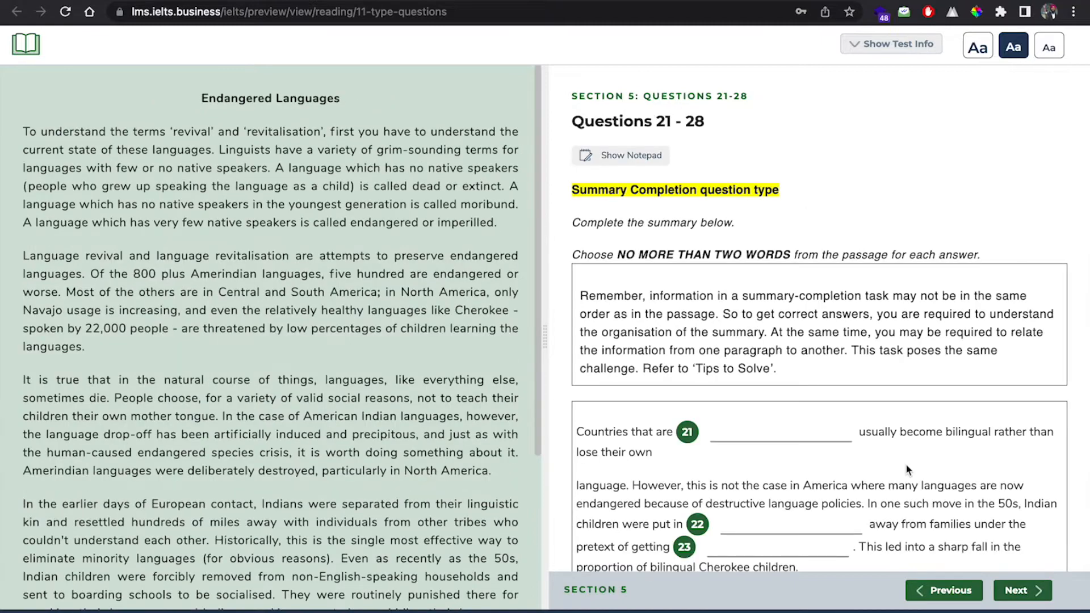
scroll(911, 472, "down", 5)
scroll(927, 463, "up", 4)
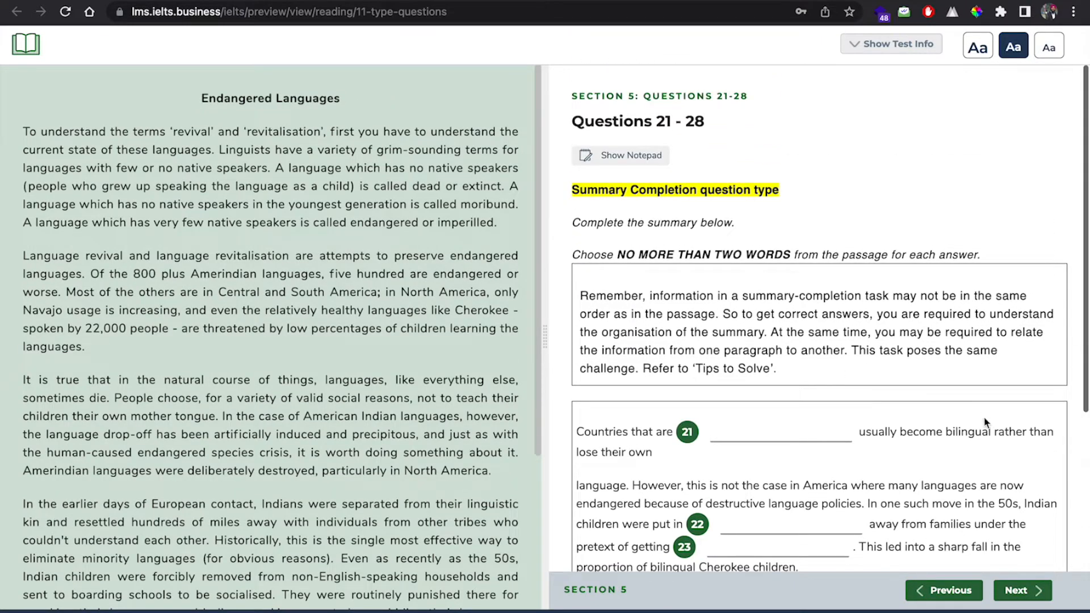
left_click(1015, 591)
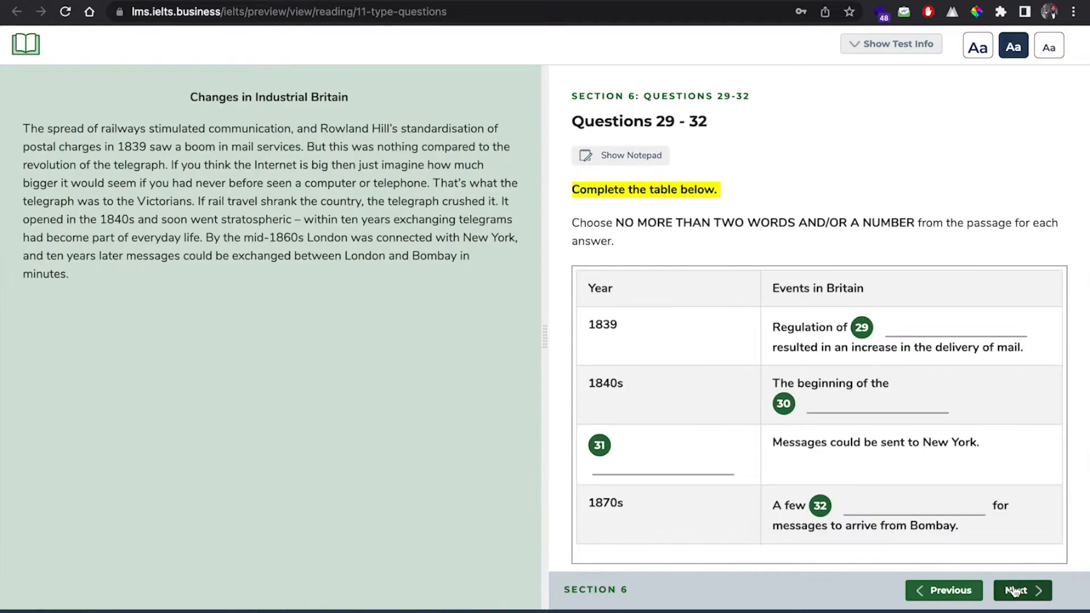
left_click(1015, 591)
left_click(1015, 590)
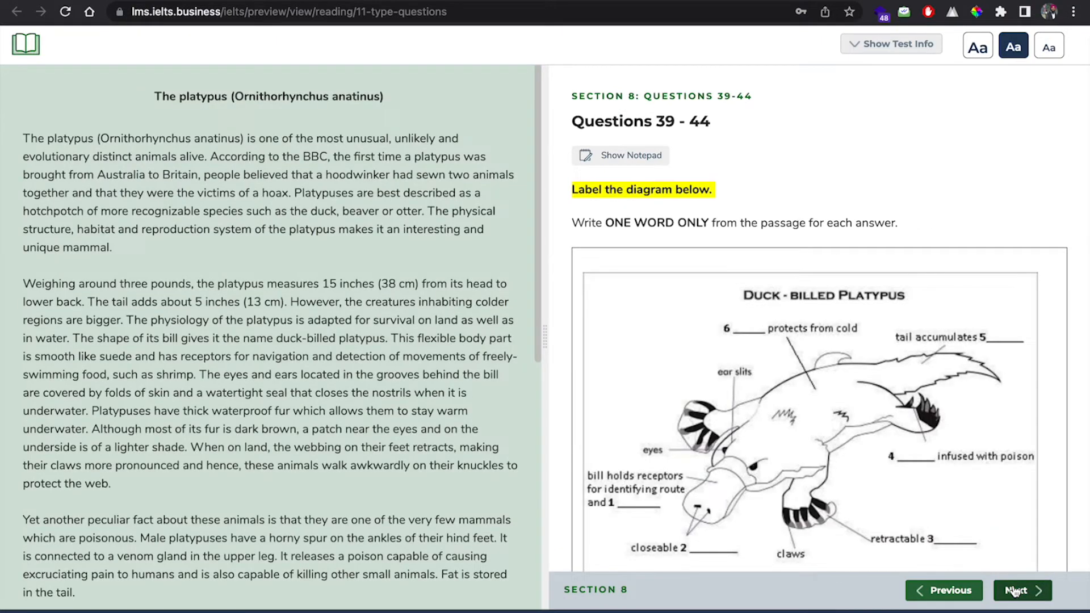
- Go back through the reading test's sections from section 8 to section 1
left_click(941, 592)
left_click(941, 592)
left_click(941, 591)
left_click(940, 592)
left_click(941, 591)
left_click(941, 591)
left_click(941, 591)
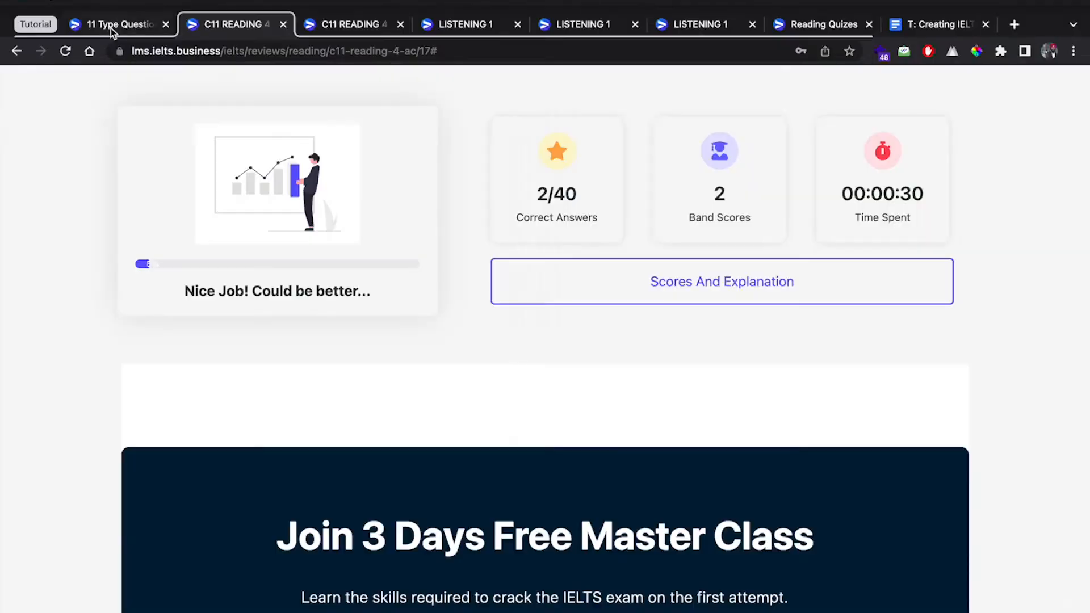
- Open the scores and explanation of the C11 Reading 4 result and view the section 1 answers
left_click(112, 27)
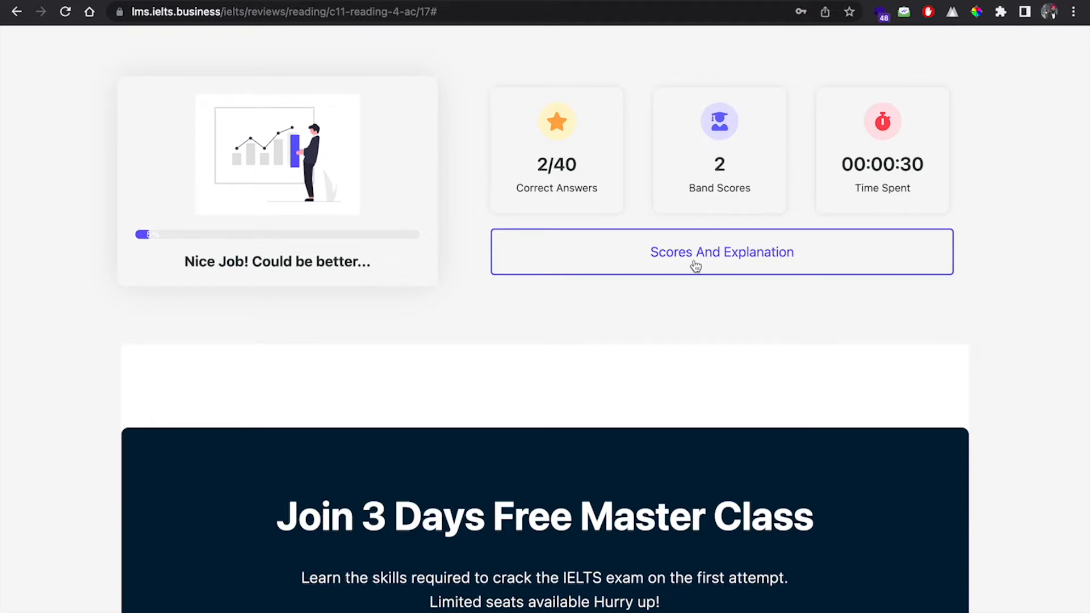
left_click(364, 0)
scroll(427, 247, "up", 8)
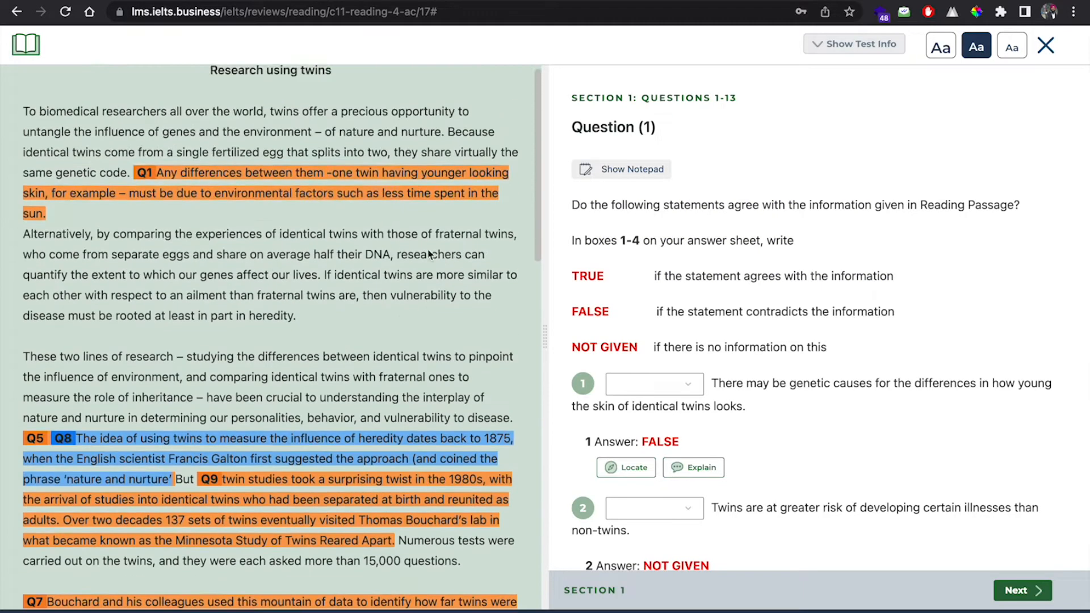
scroll(789, 324, "down", 7)
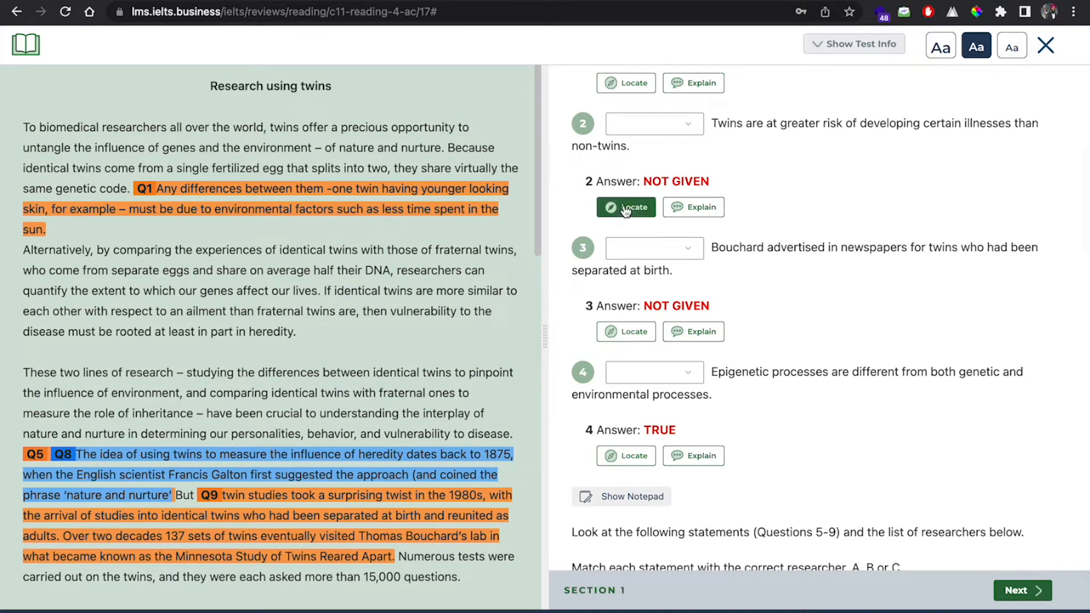
- Locate the passage text that supports the answers to questions 8 and 10
scroll(628, 209, "down", 15)
left_click(624, 280)
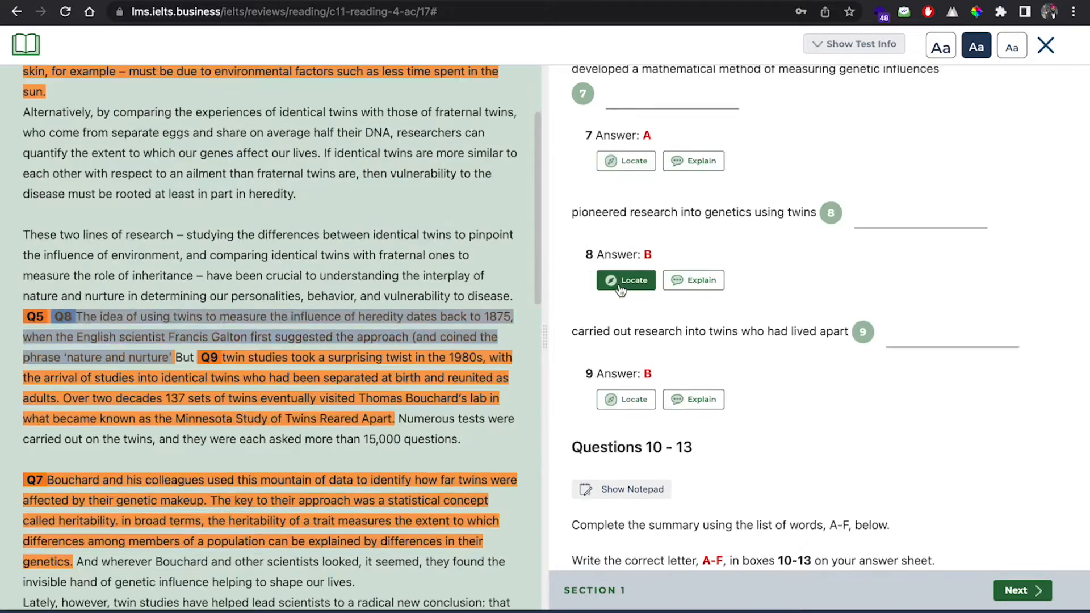
scroll(623, 292, "down", 14)
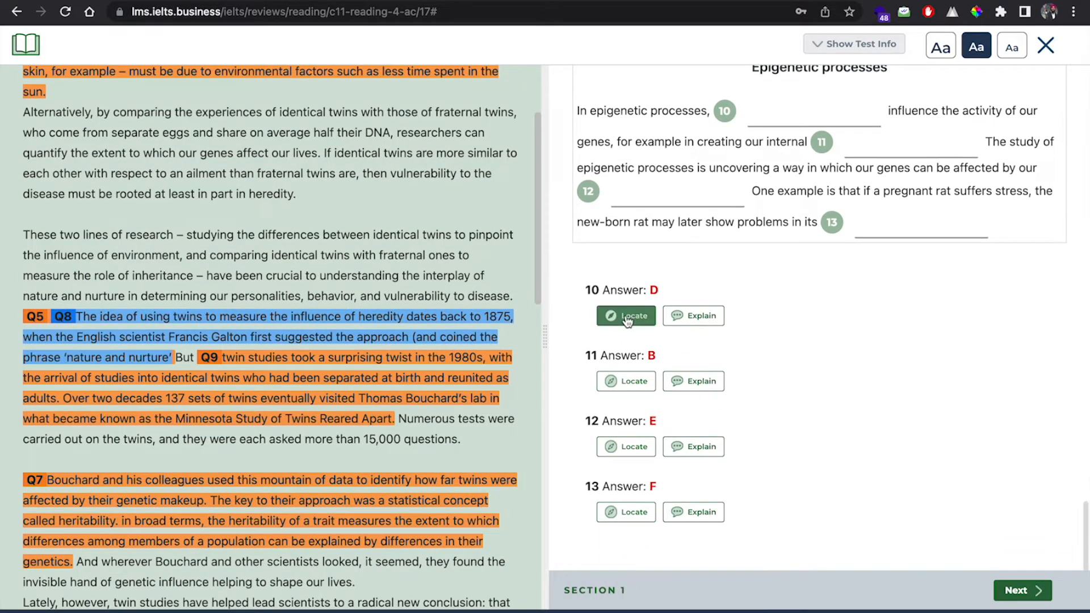
left_click(626, 315)
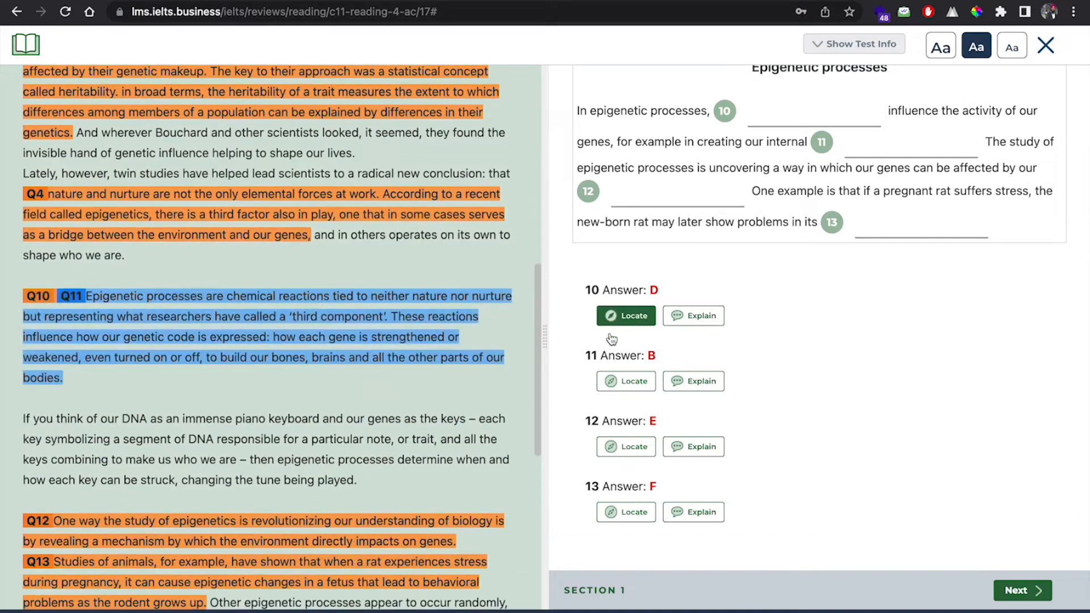
- Locate the supporting passage text for the answers to questions 1, 3 and 4
scroll(704, 330, "up", 12)
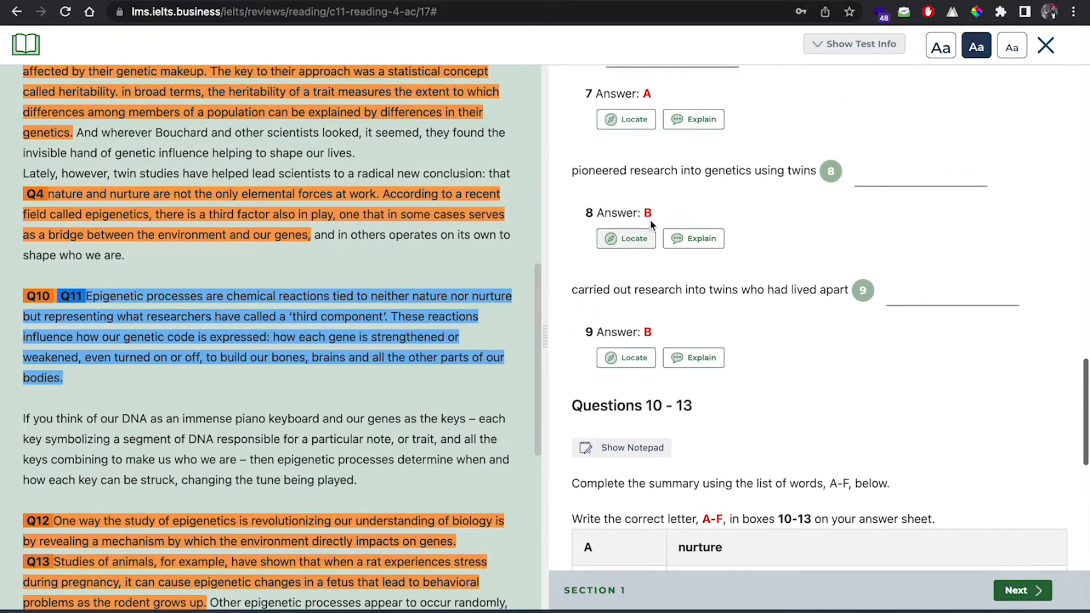
scroll(659, 214, "up", 15)
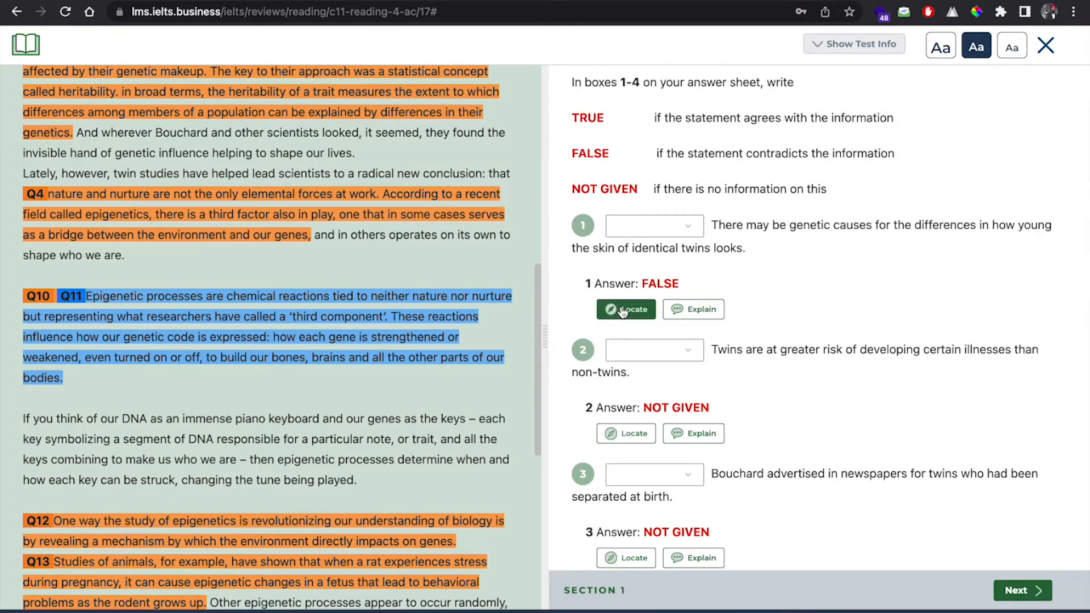
left_click(623, 311)
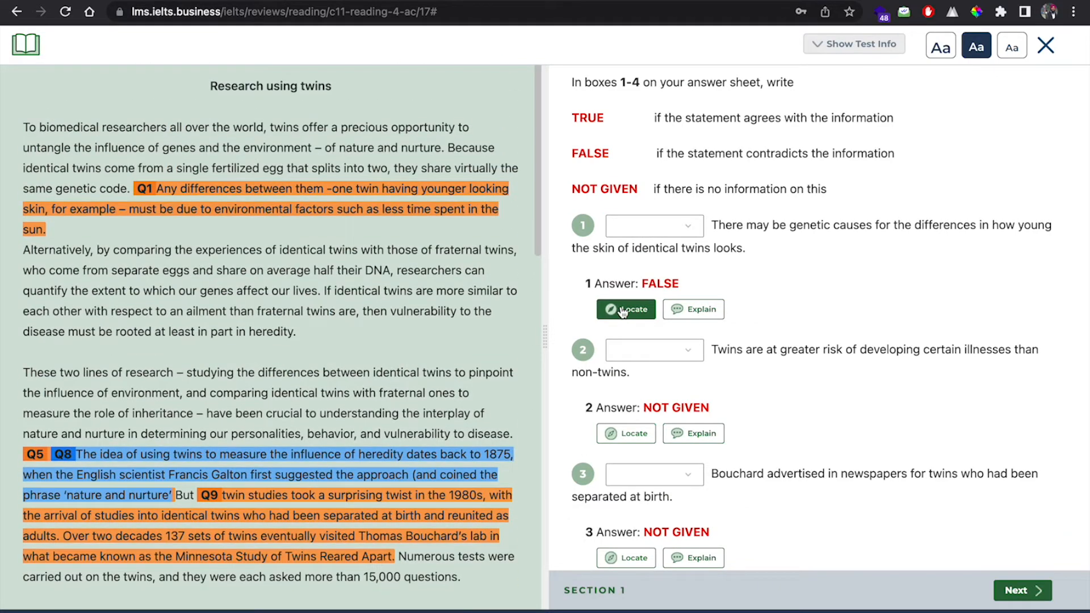
scroll(622, 312, "down", 5)
left_click(615, 308)
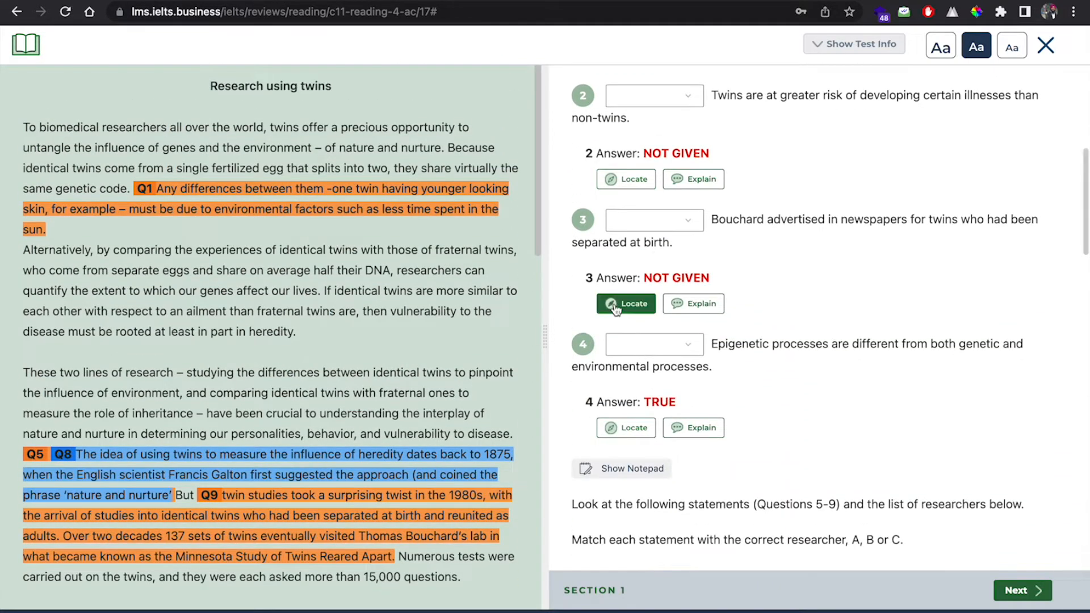
scroll(615, 309, "down", 4)
left_click(616, 215)
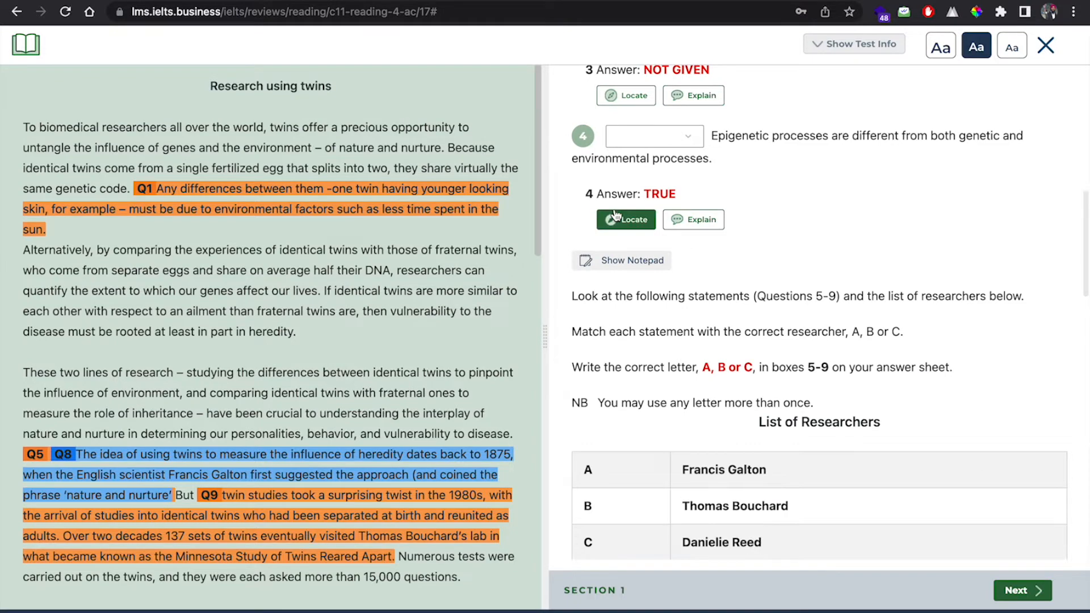
- Show the written explanation for question 4's answer, then hide it again
scroll(619, 218, "down", 1)
left_click(691, 182)
left_click(692, 183)
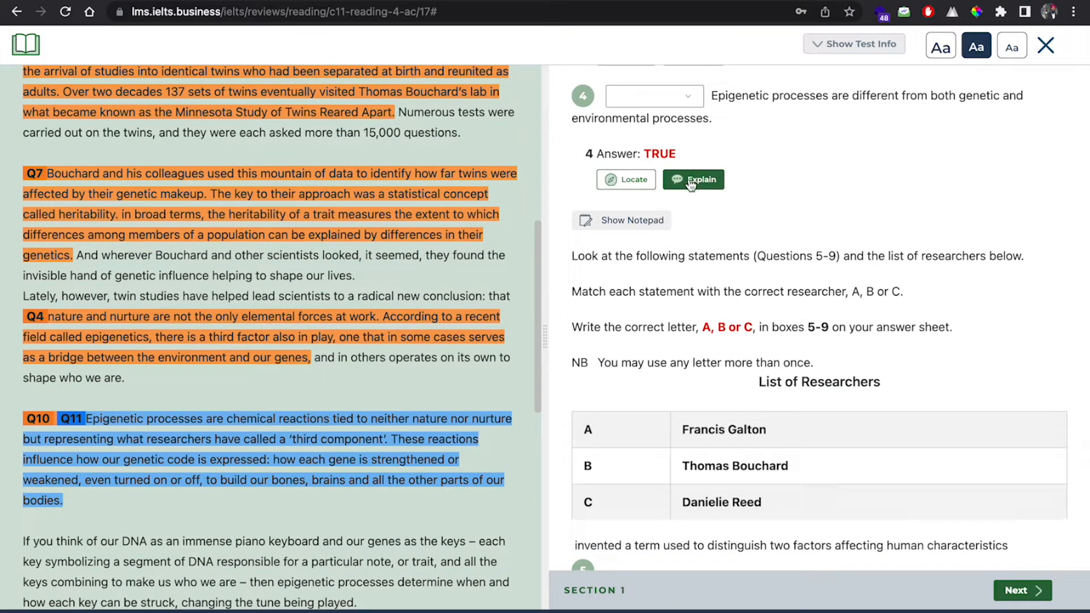
left_click(682, 184)
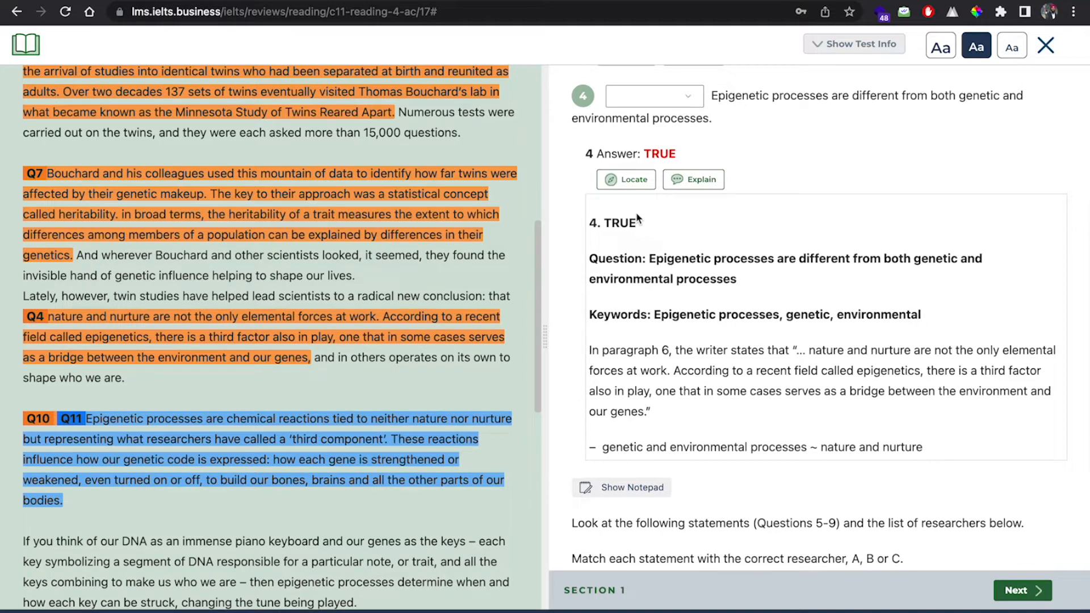
left_click(692, 181)
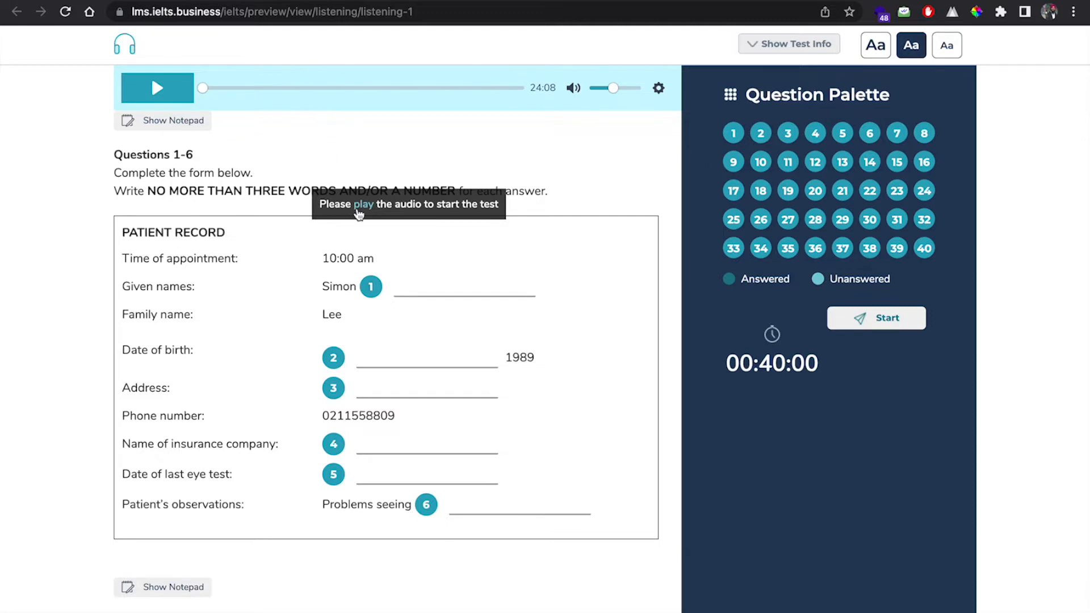
- Start the listening test by playing its audio, skim its questions and request the solution
left_click(363, 205)
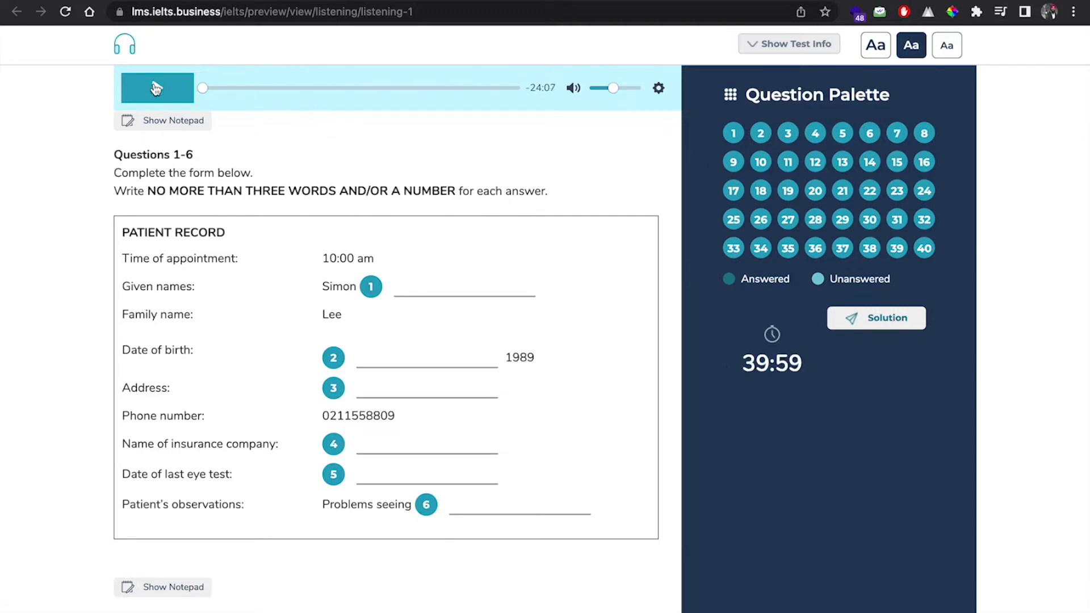
scroll(398, 312, "down", 15)
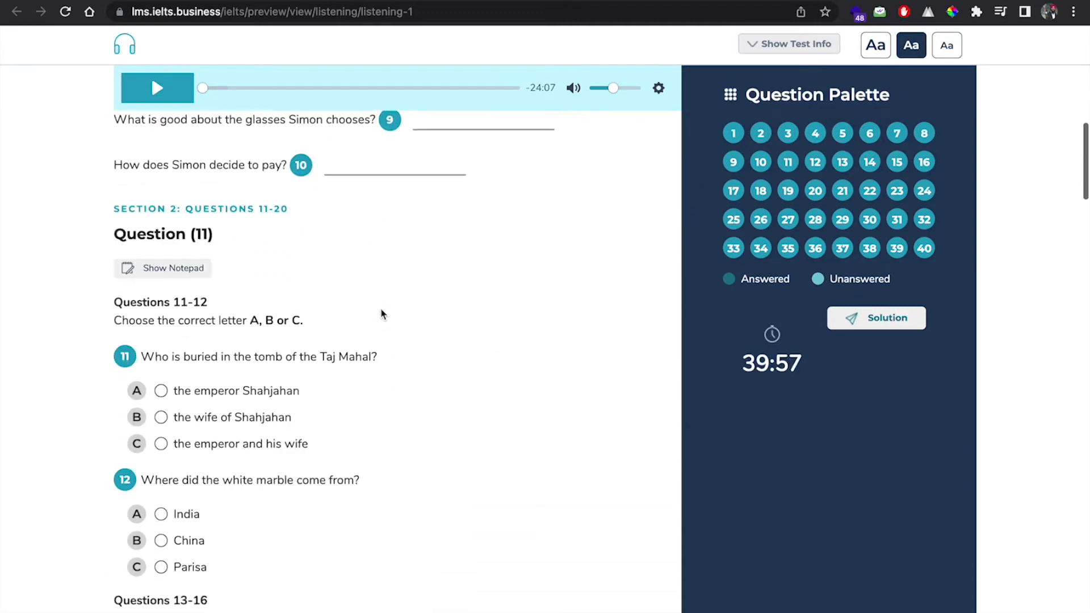
scroll(382, 313, "down", 10)
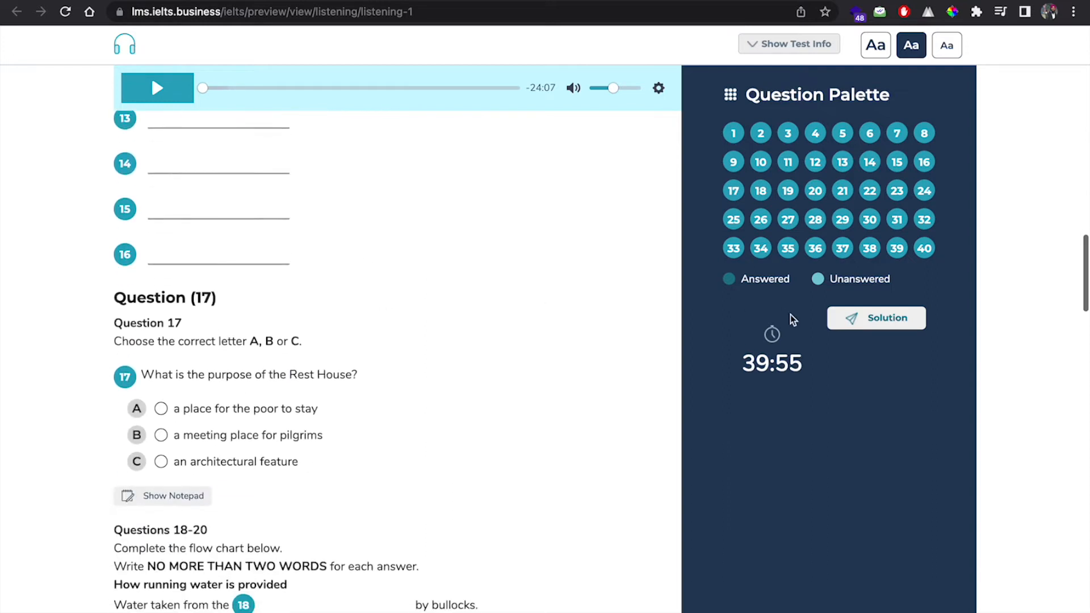
left_click(852, 322)
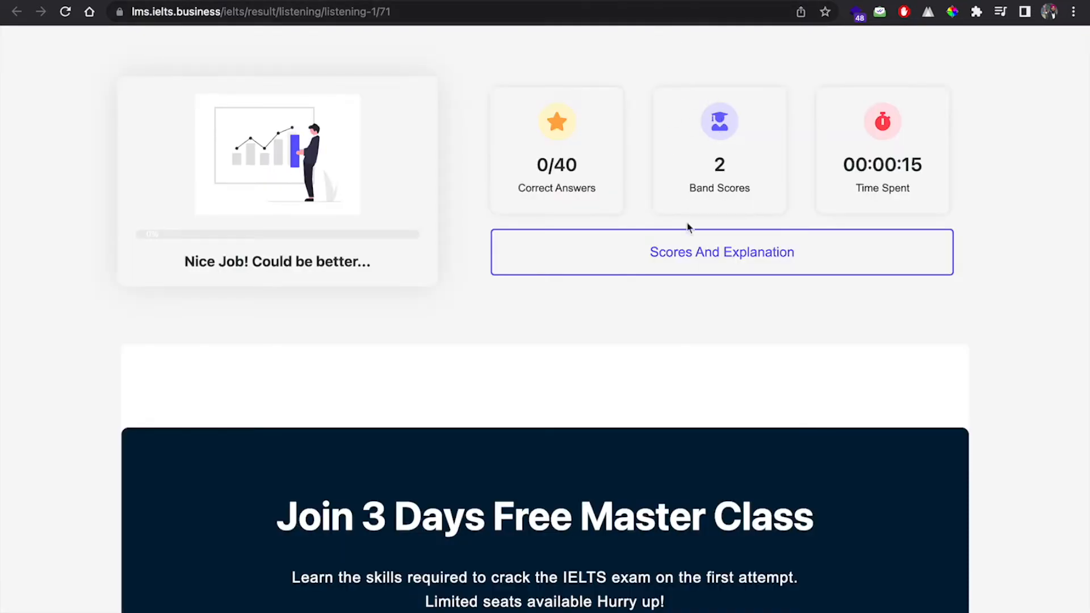
- Open the listening test's scores and explanation, examine the transcript and answers, and locate the answer to question 1
left_click(719, 240)
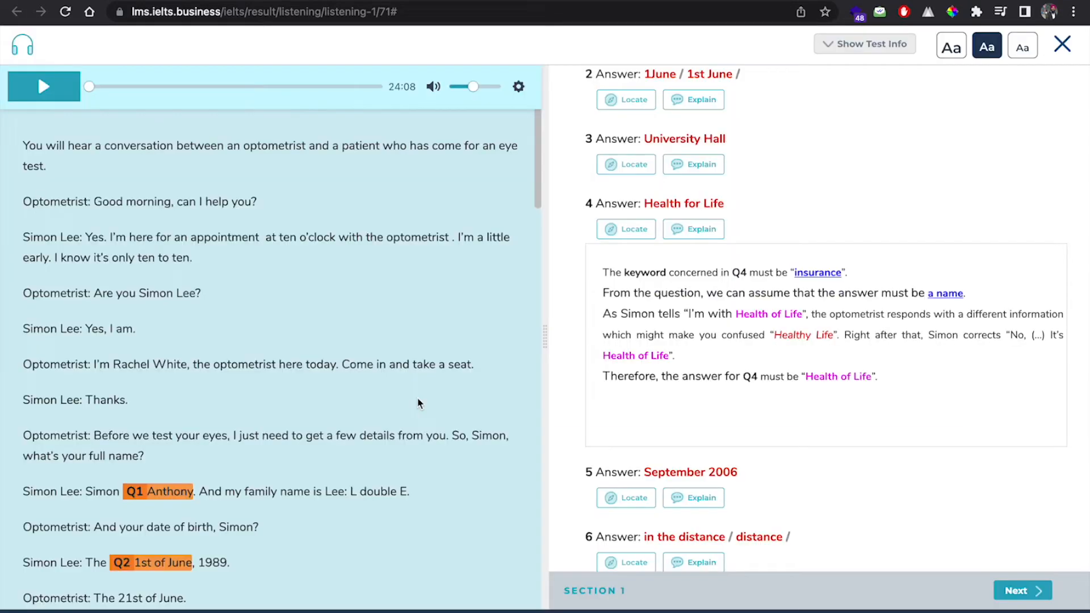
scroll(418, 403, "down", 3)
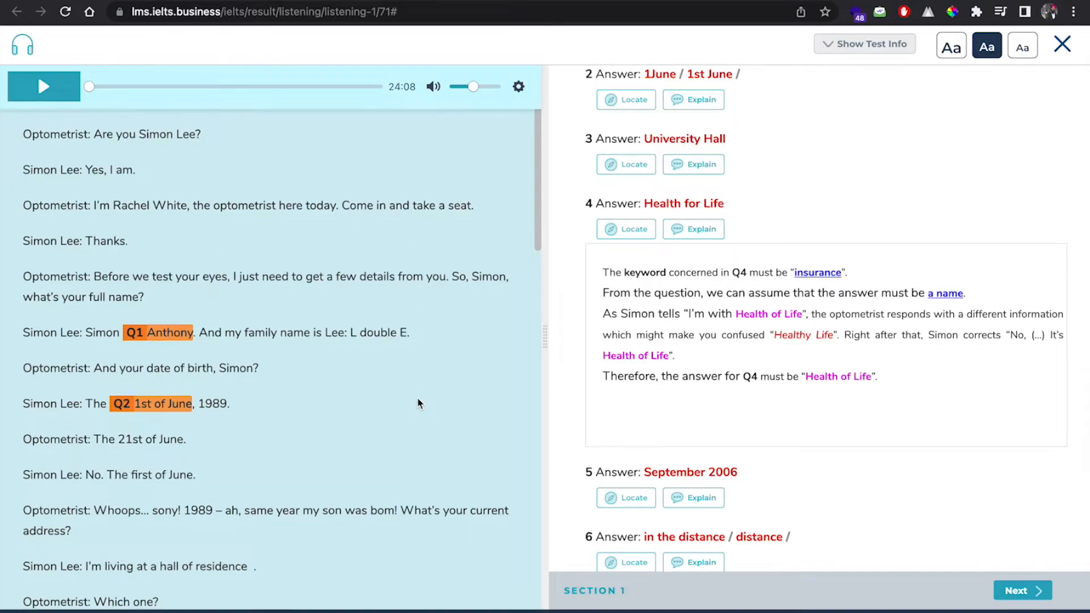
scroll(419, 403, "down", 12)
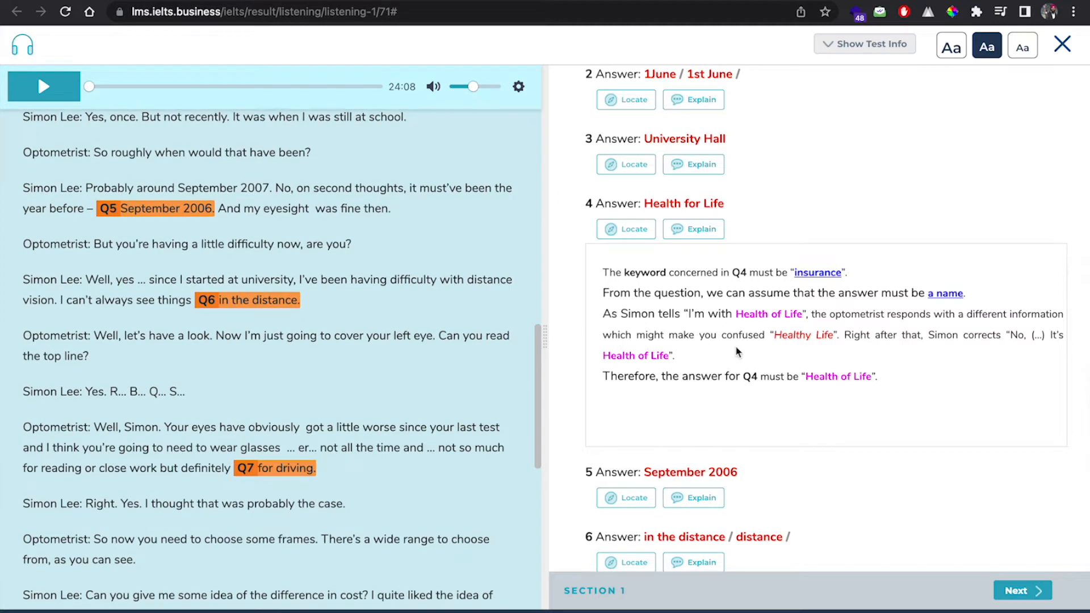
scroll(734, 348, "up", 5)
scroll(714, 366, "down", 2)
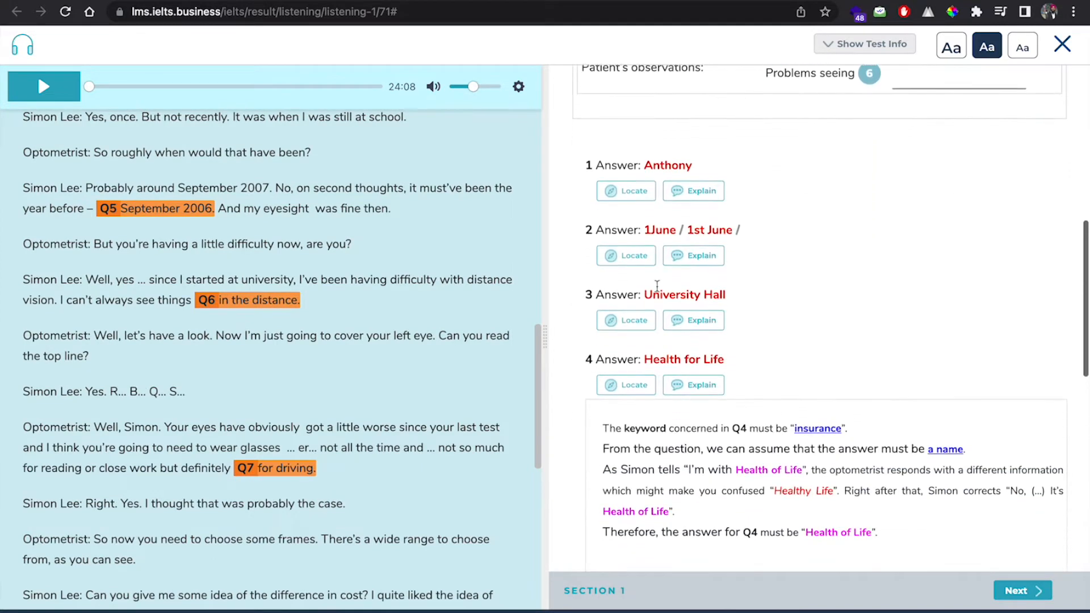
left_click(628, 196)
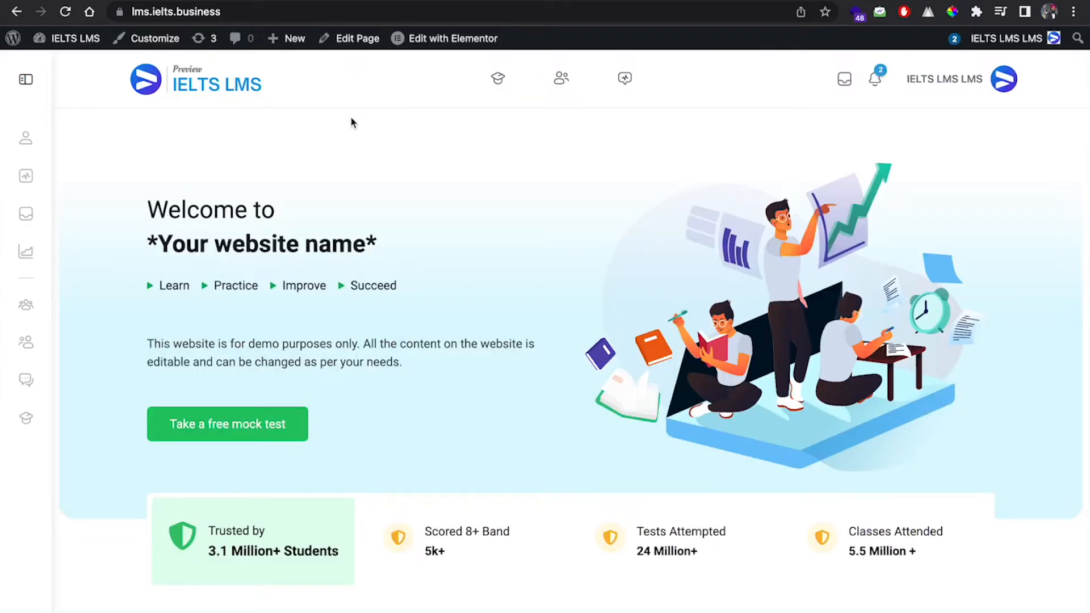
- Open the admin dashboard at lms.ielts.business/ielts-admin
left_click(260, 12)
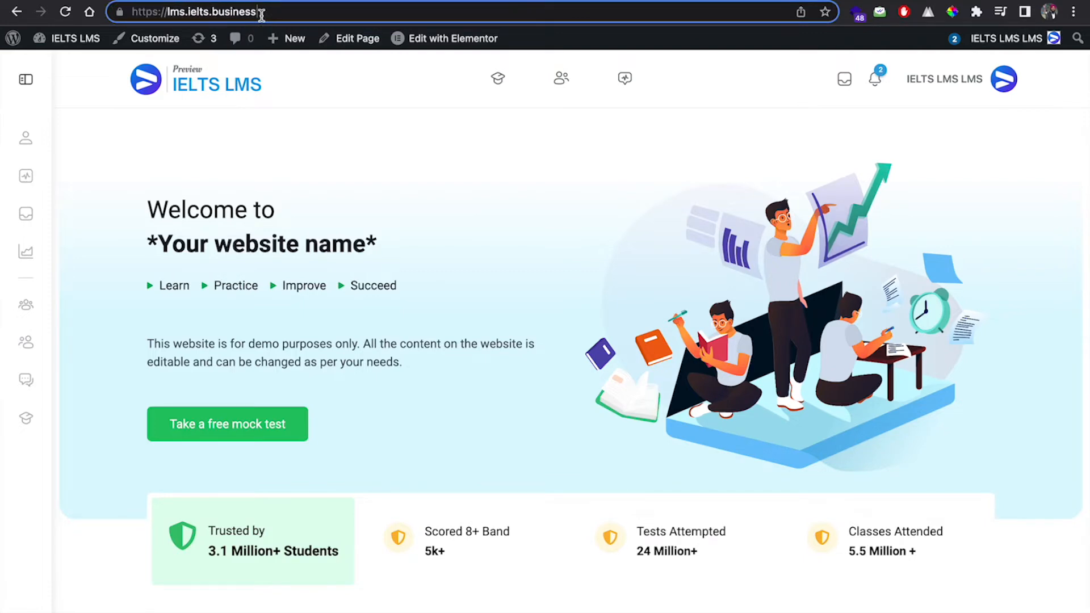
type("/")
type("ie")
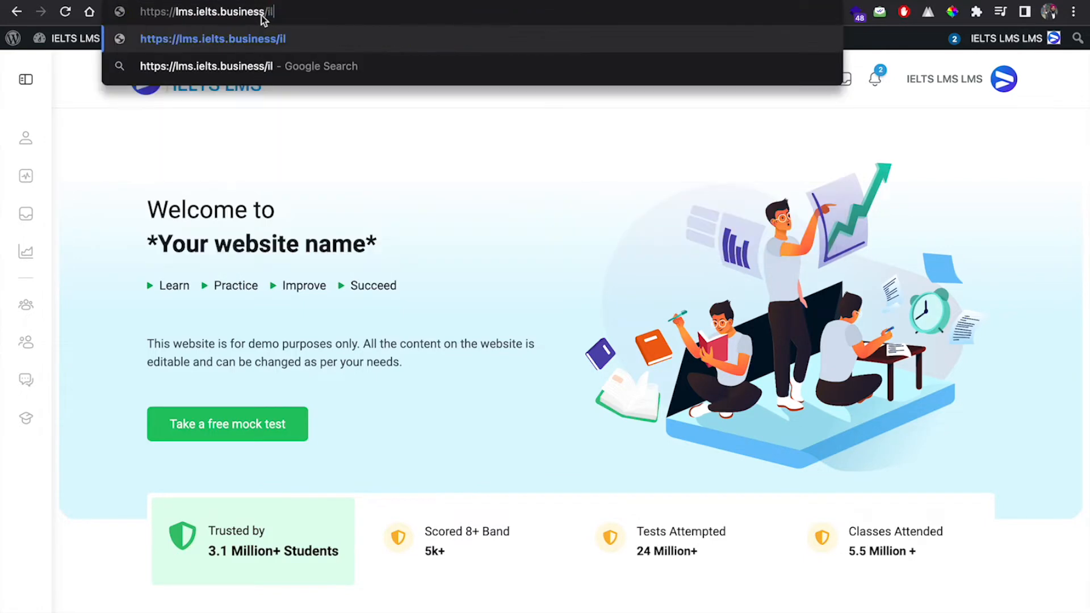
left_click(335, 9)
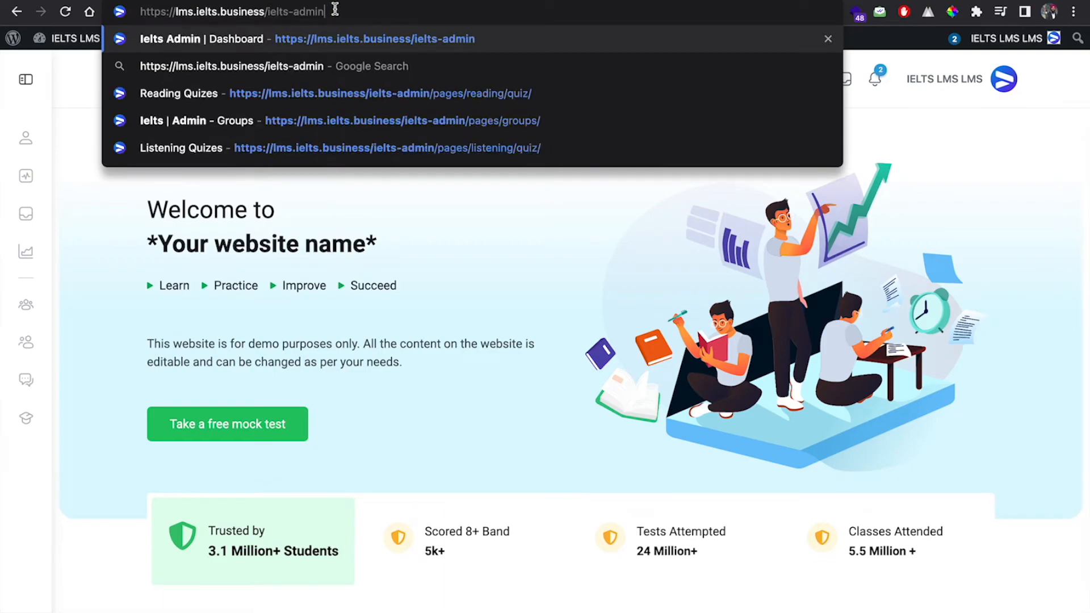
key("Return")
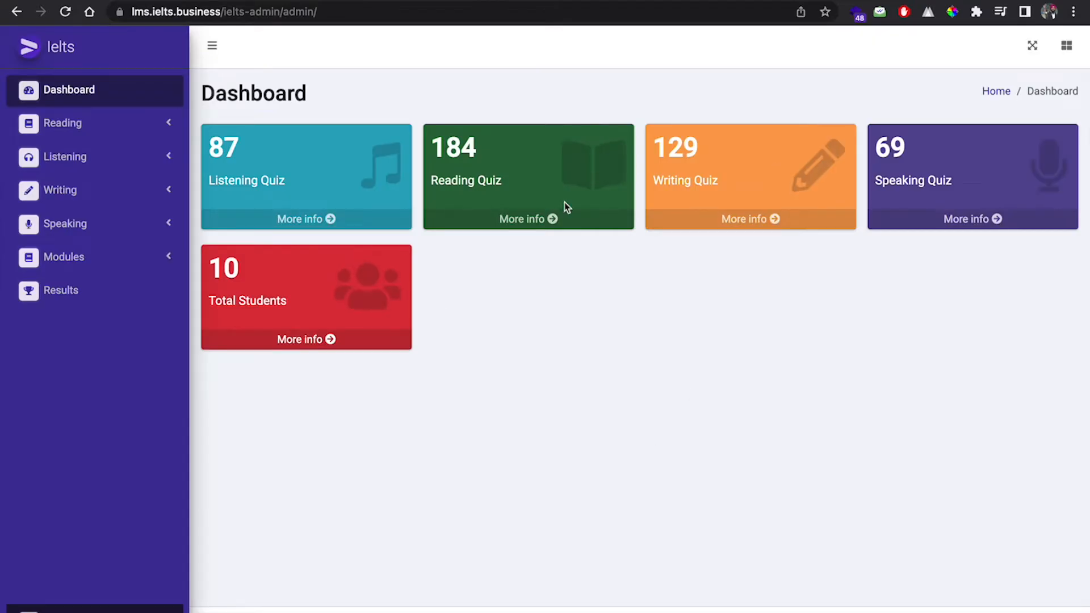
- Open the list of reading quizzes and start adding a new quiz
left_click(170, 127)
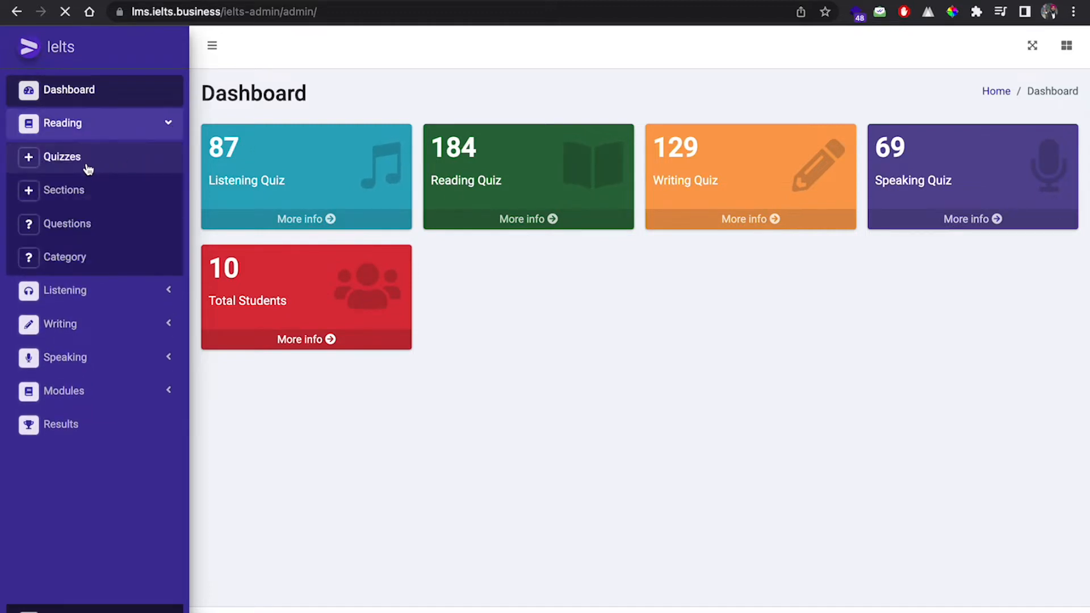
left_click(88, 169)
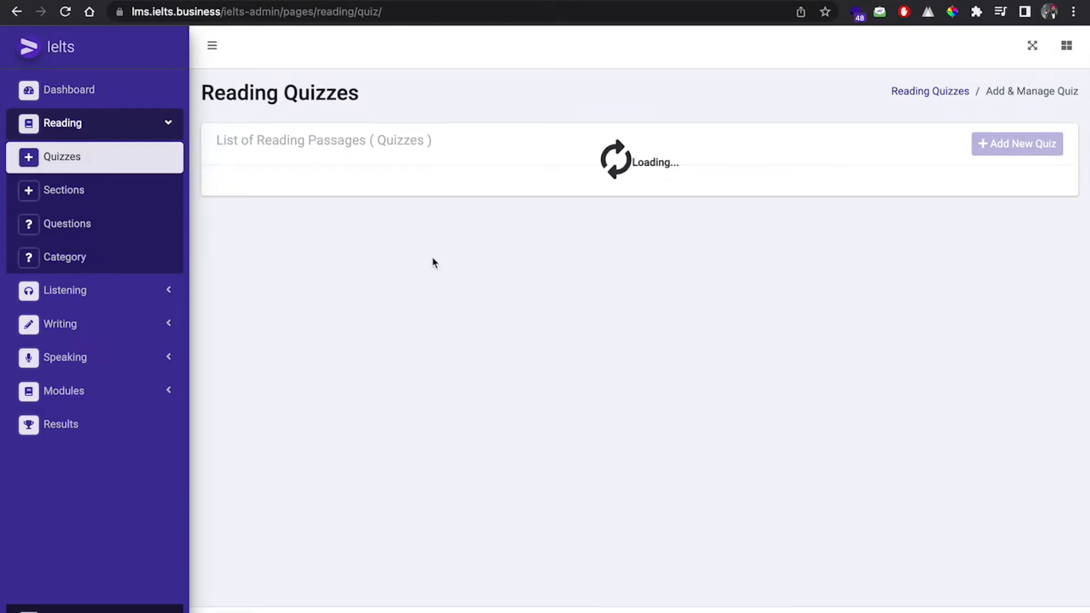
scroll(433, 261, "down", 1)
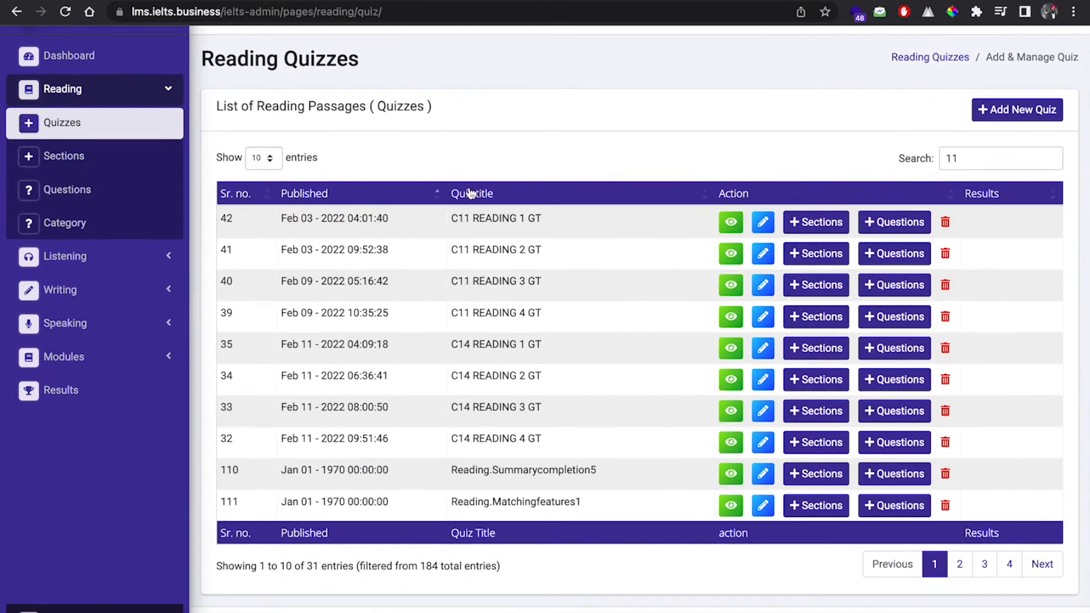
scroll(541, 193, "up", 1)
scroll(542, 193, "down", 1)
left_click(1014, 148)
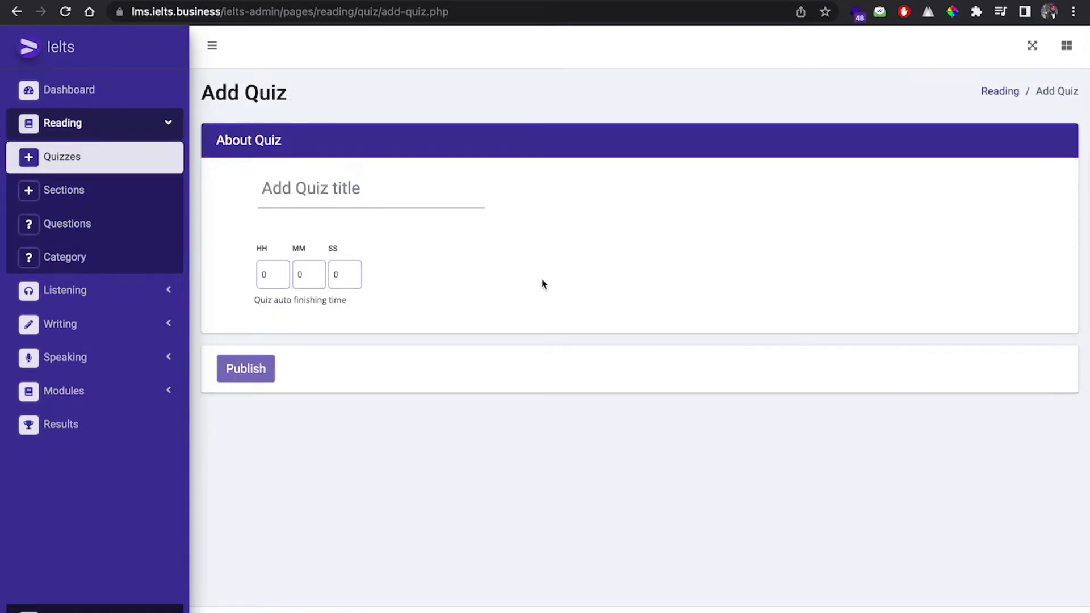
- Title the quiz "Demo Quiz 1", set its auto finishing time to 1 hour and publish it
left_click(346, 193)
type("Demo ")
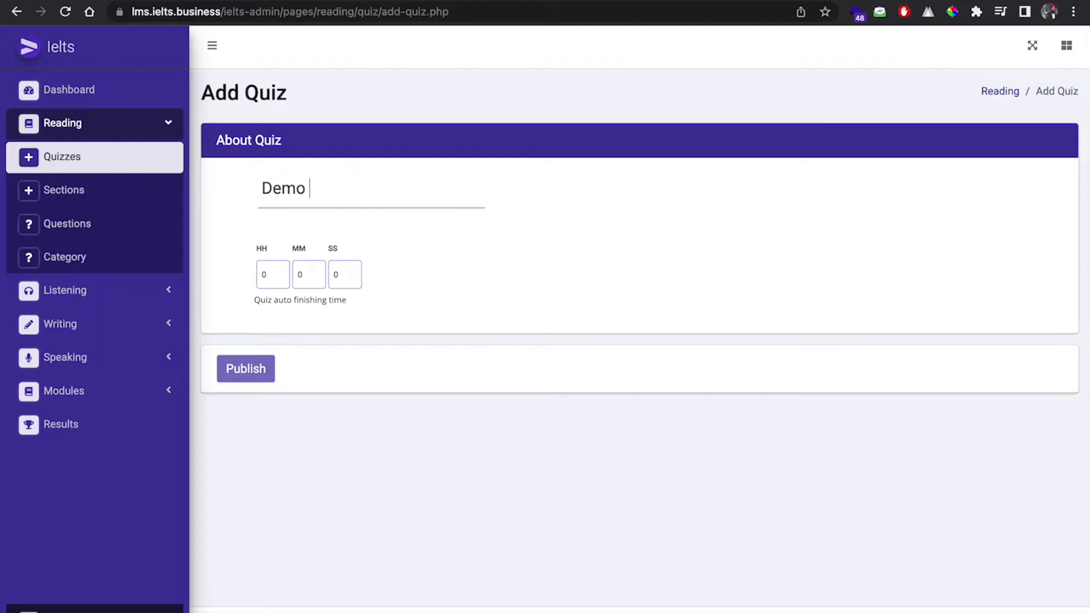
type("Quiz 1")
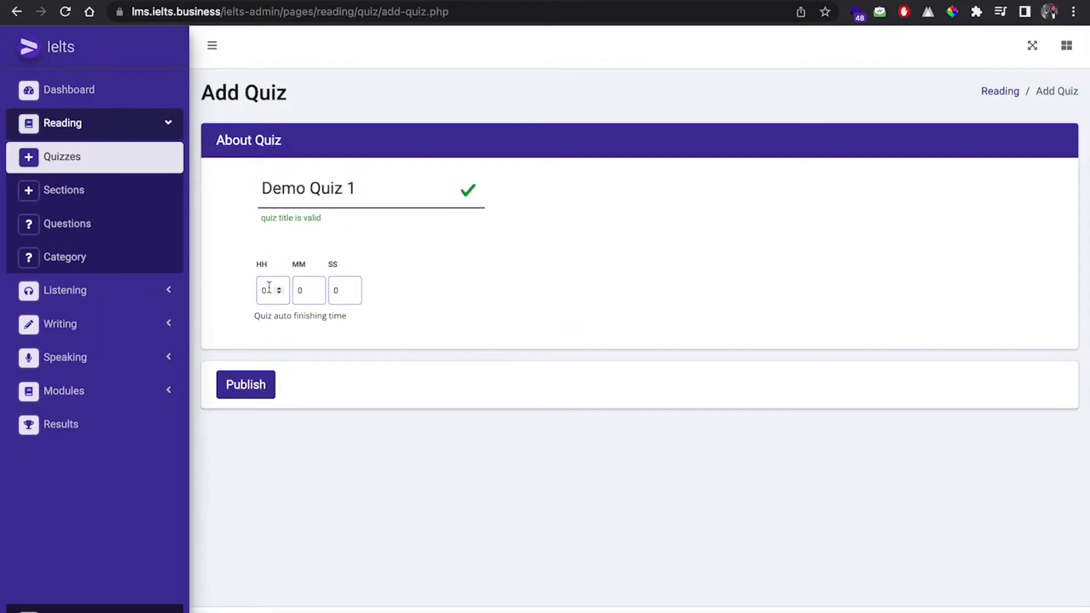
double_click(263, 289)
type("1")
left_click(245, 392)
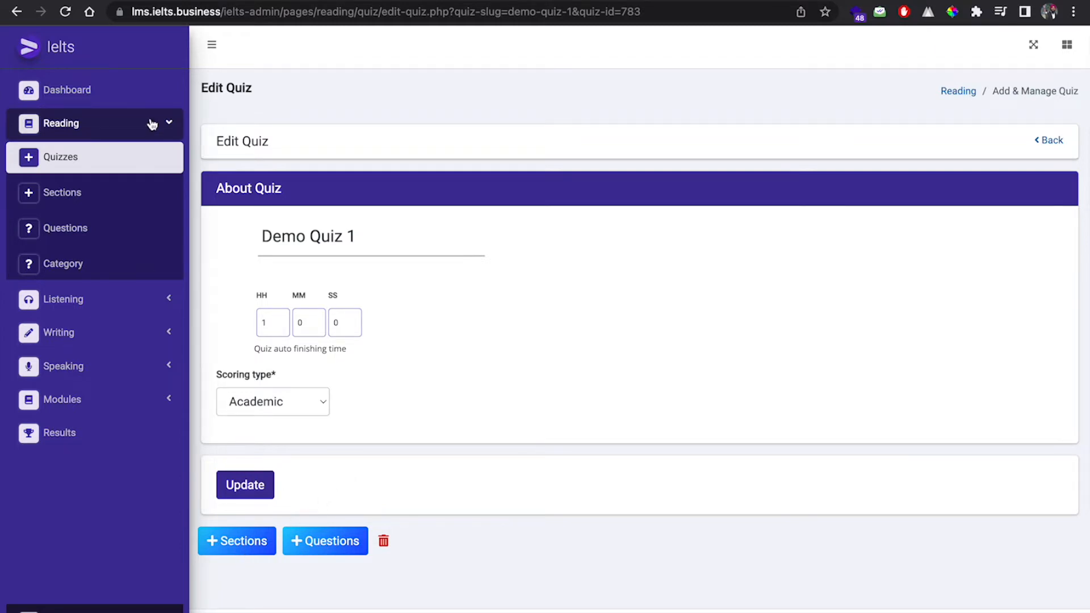
- Switch to the reading test preview and examine how its Section 1 passage and questions are laid out
left_click(112, 2)
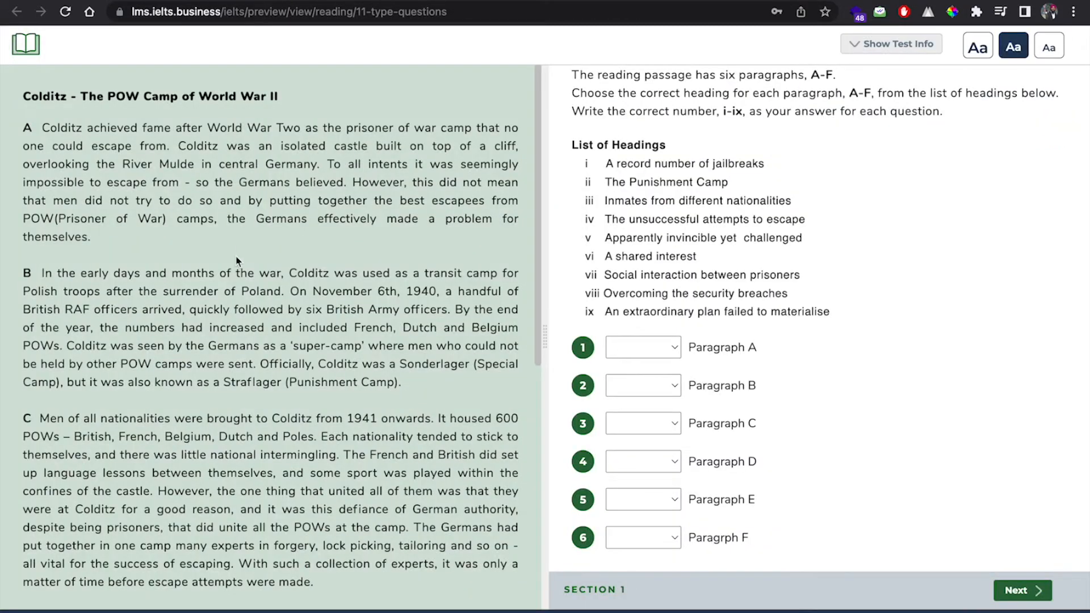
right_click(237, 272)
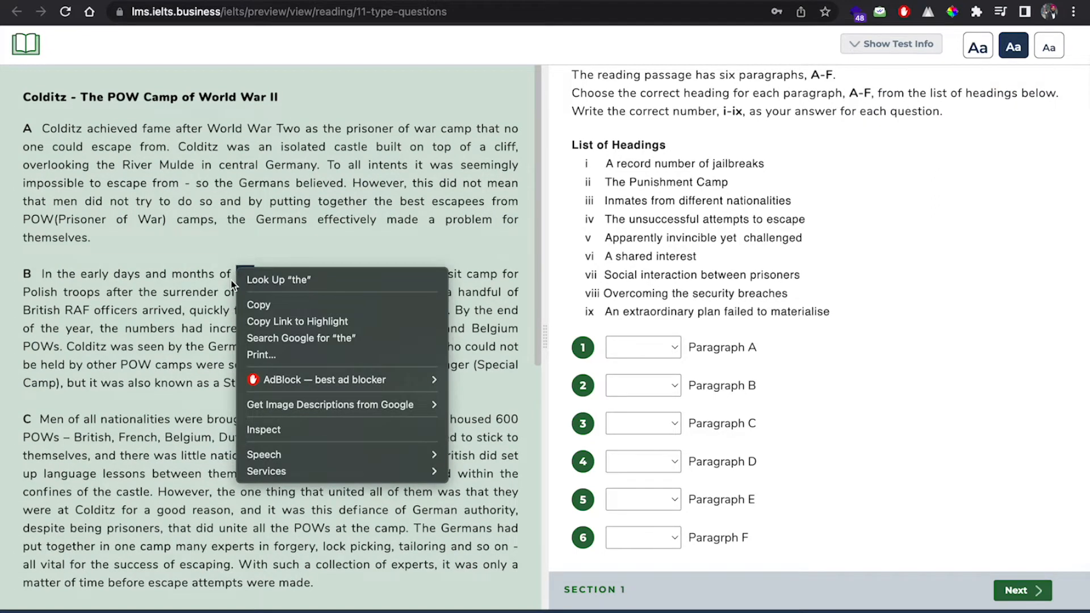
left_click(230, 281)
scroll(811, 240, "up", 5)
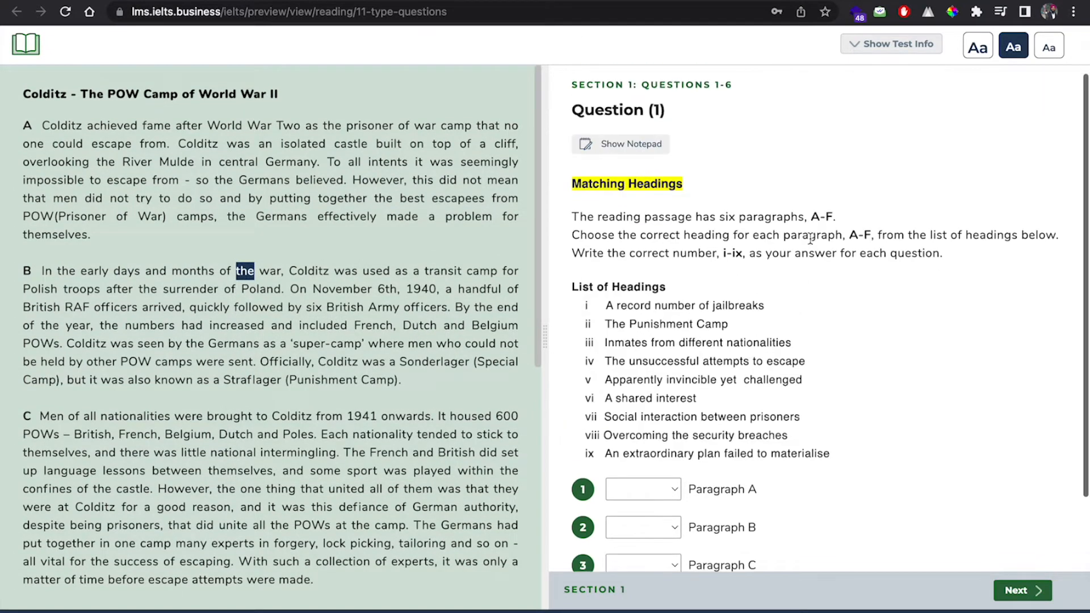
scroll(811, 239, "up", 1)
left_click(306, 293)
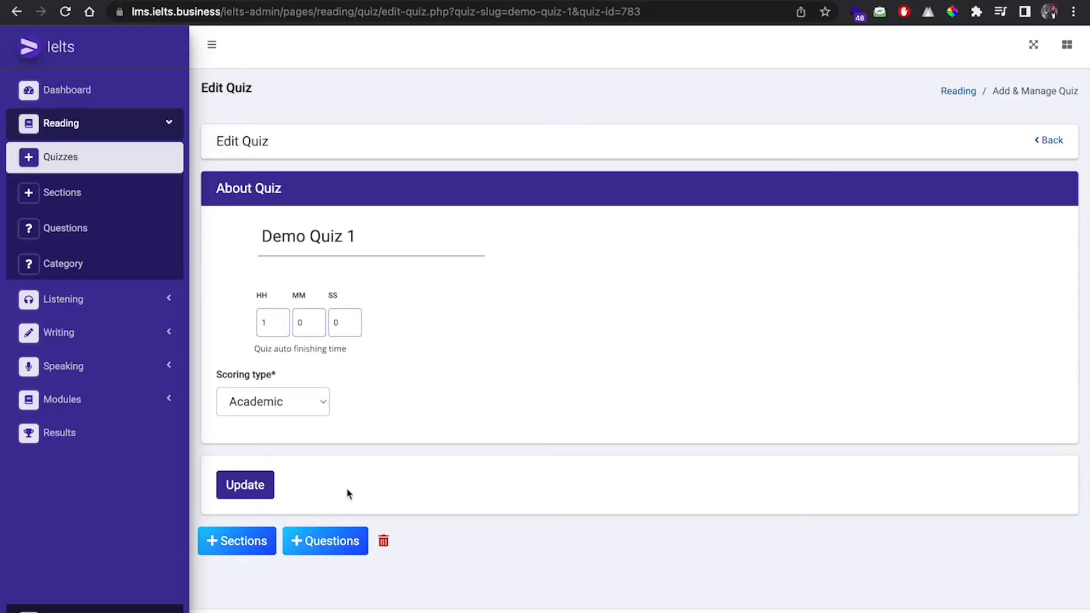
- Open the sections of Demo Quiz 1 and start adding a new reading section
left_click(233, 546)
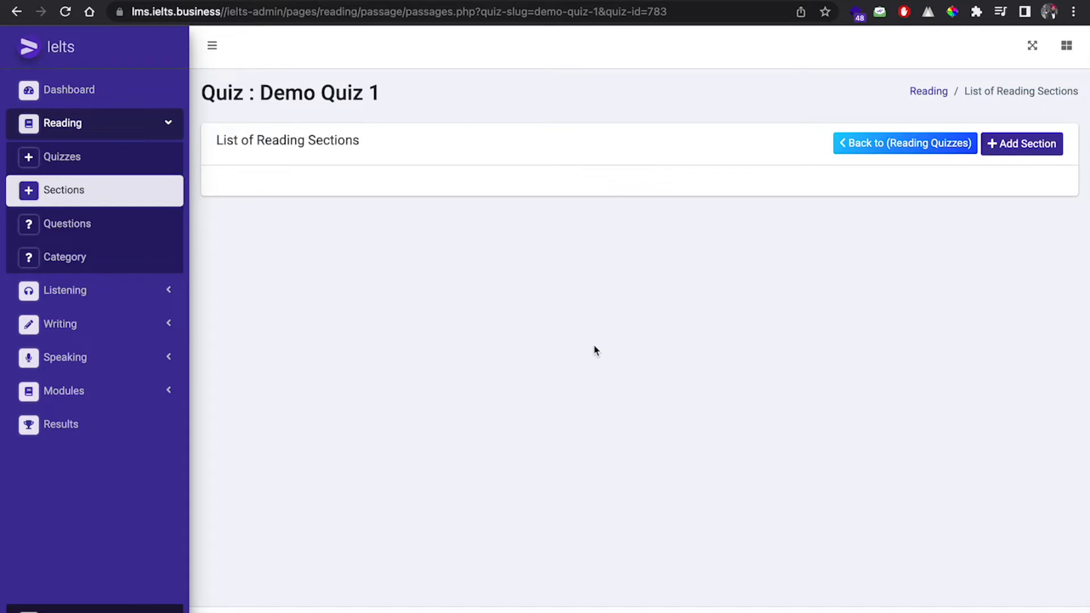
left_click(1020, 149)
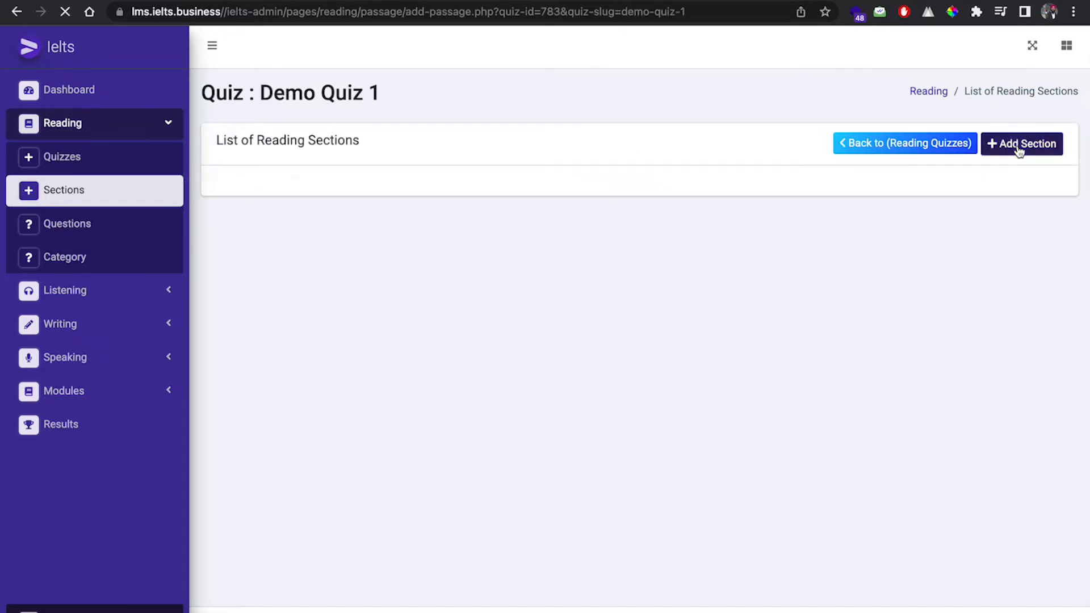
scroll(386, 348, "down", 1)
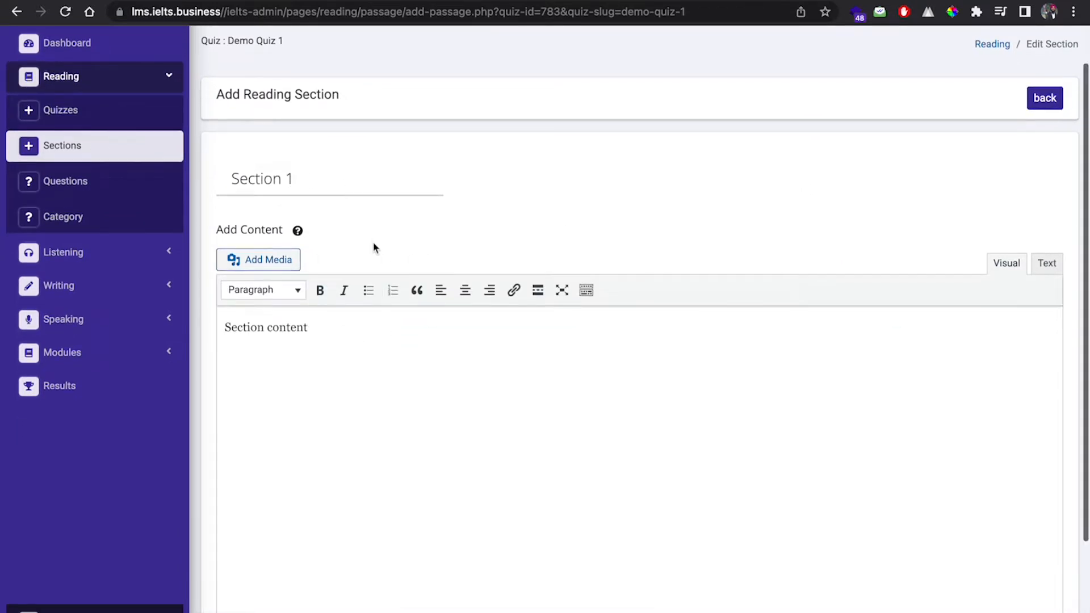
scroll(373, 247, "down", 3)
- Replace the section's placeholder content with the Colditz title and paragraphs A and B copied from the reading test preview
left_click(361, 229)
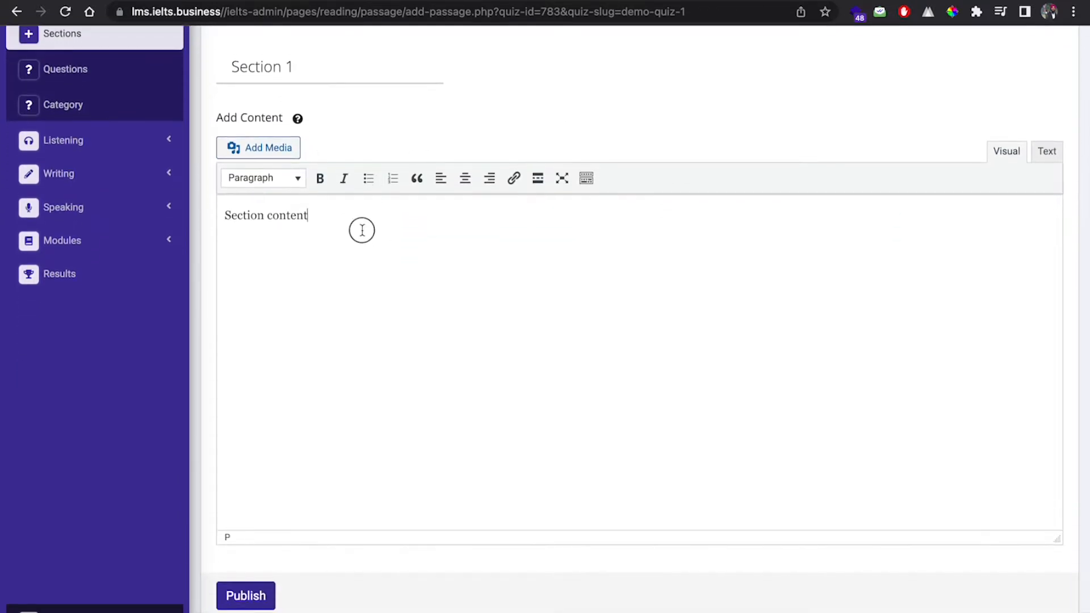
triple_click(240, 228)
left_click(326, 223)
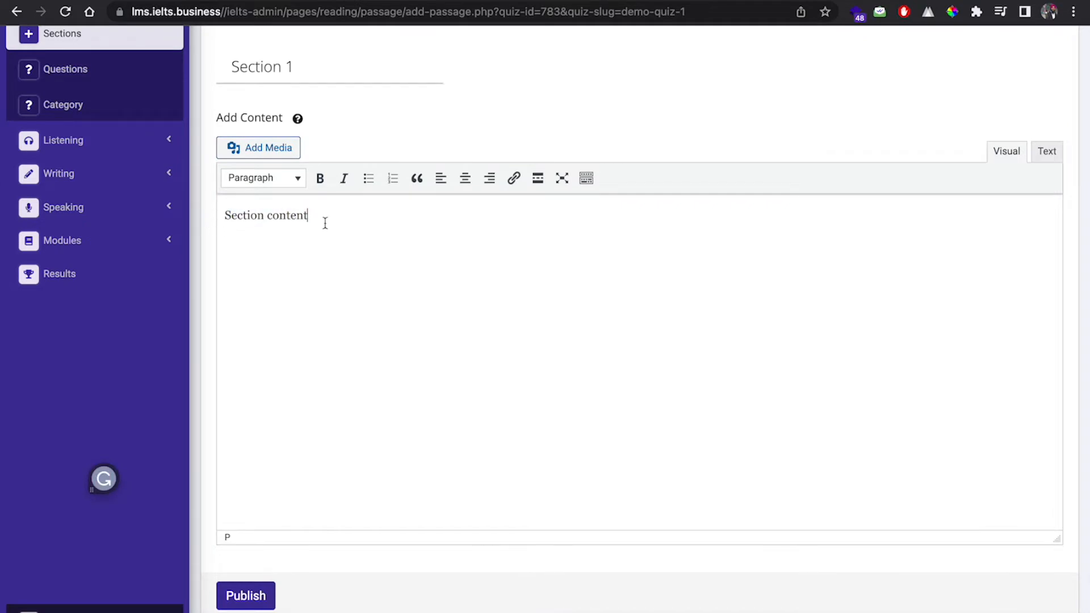
left_click(126, 0)
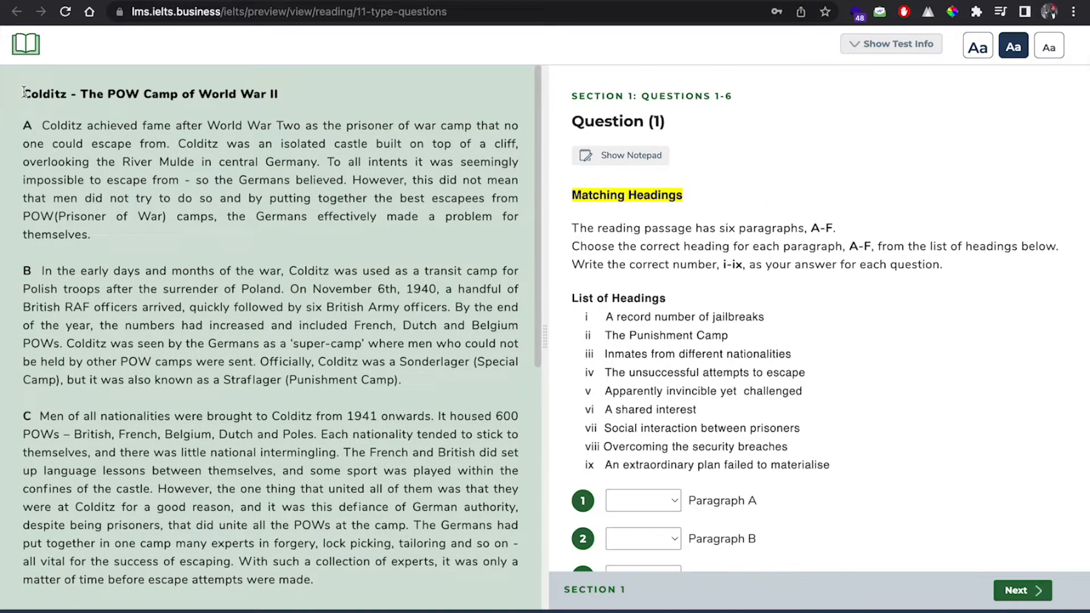
left_click_drag(23, 92, 431, 391)
key("super+c")
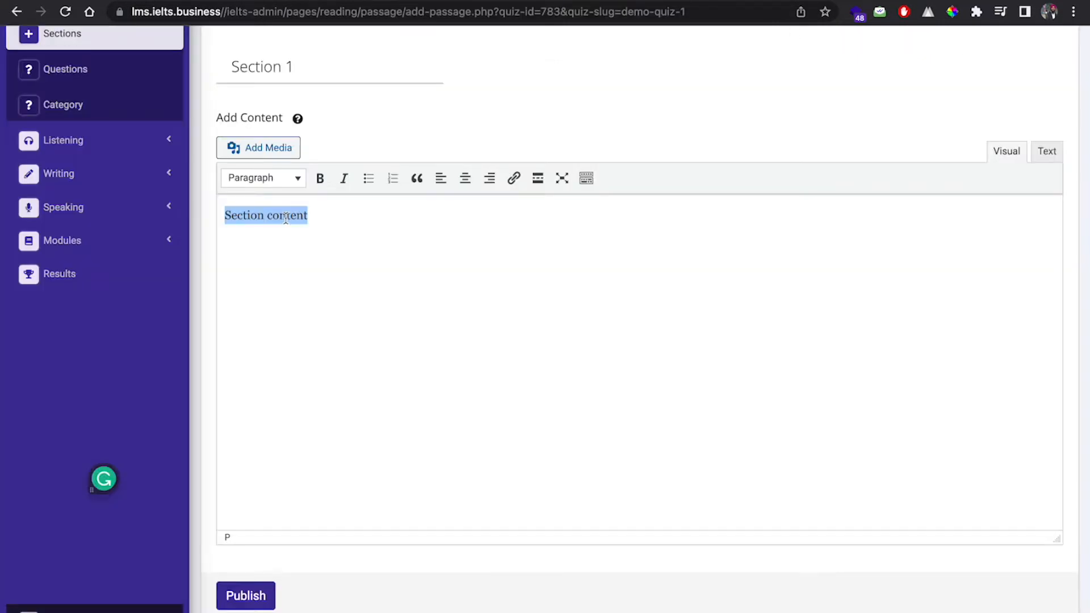
right_click(287, 218)
left_click(301, 347)
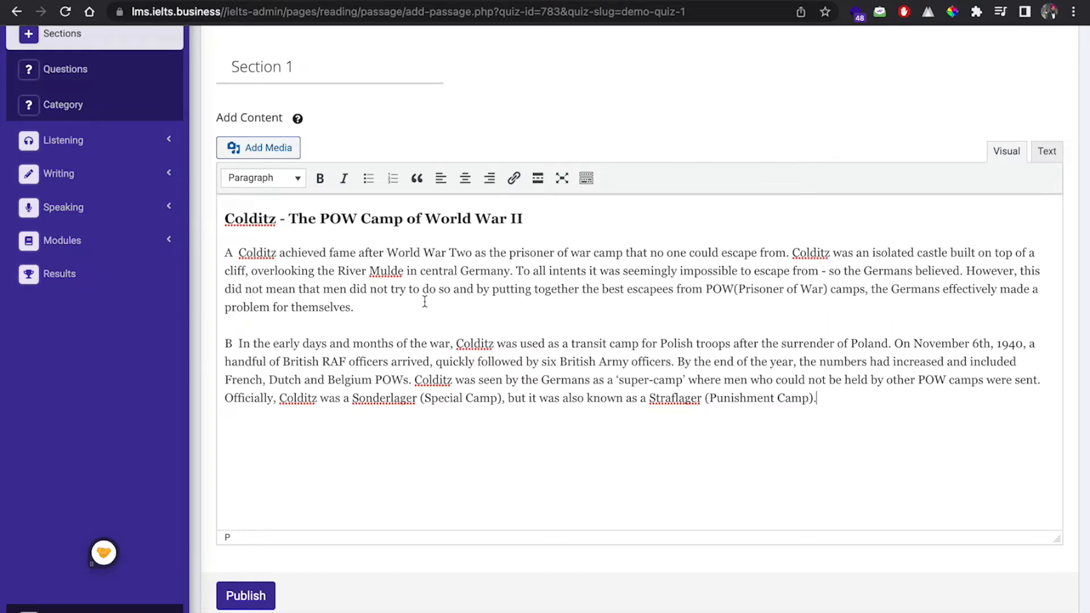
- Make "World War Two" in paragraph A of the section content bold
left_click_drag(387, 252, 470, 248)
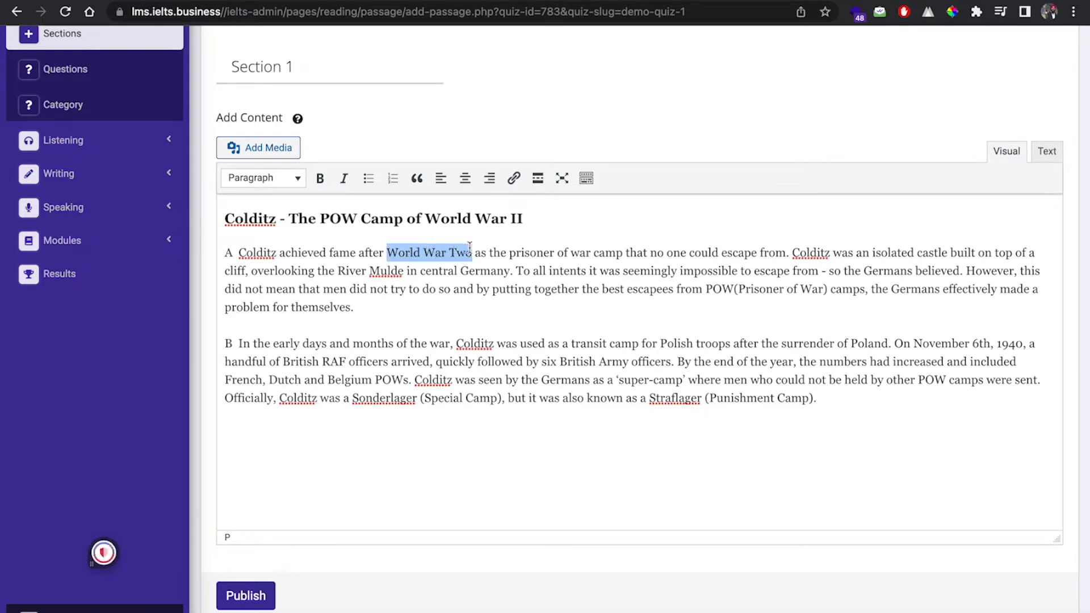
left_click(320, 178)
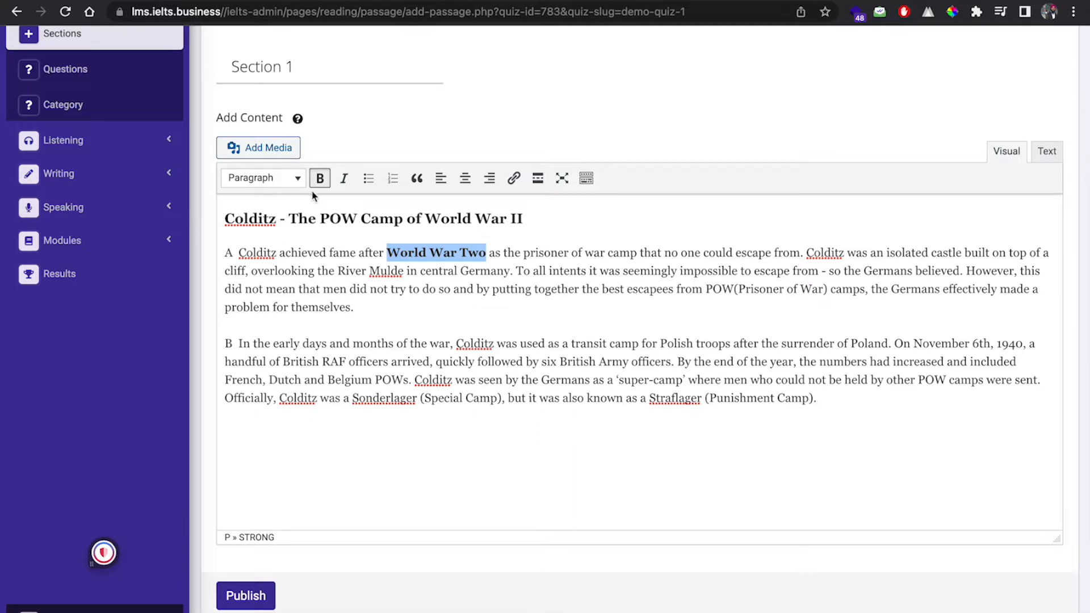
scroll(454, 340, "up", 1)
scroll(364, 523, "down", 2)
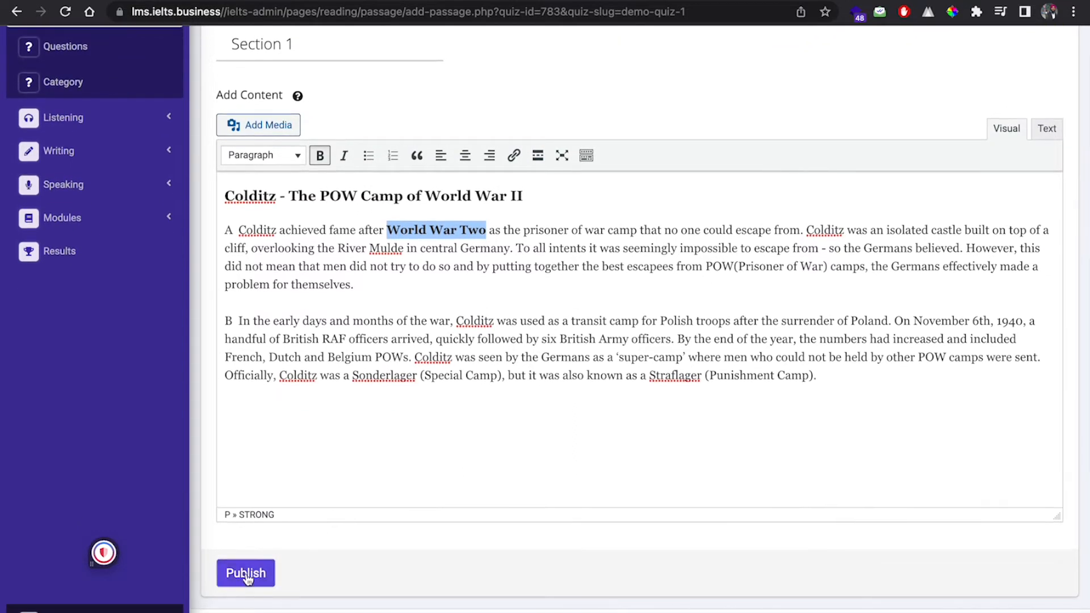
- Publish Section 1 and go on to the question list of Demo Quiz 1
left_click(246, 575)
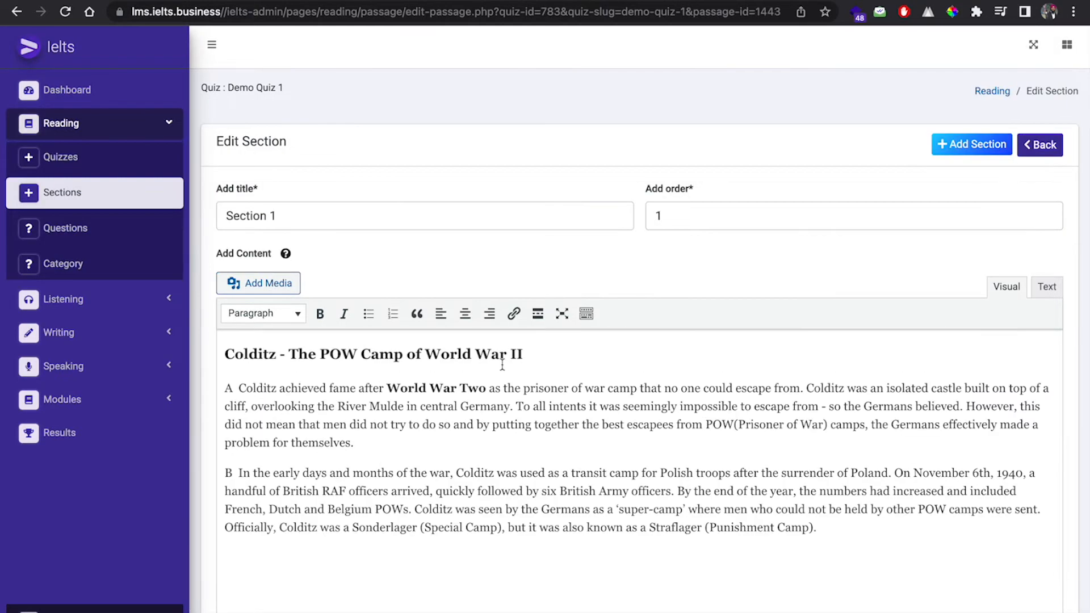
scroll(502, 365, "down", 3)
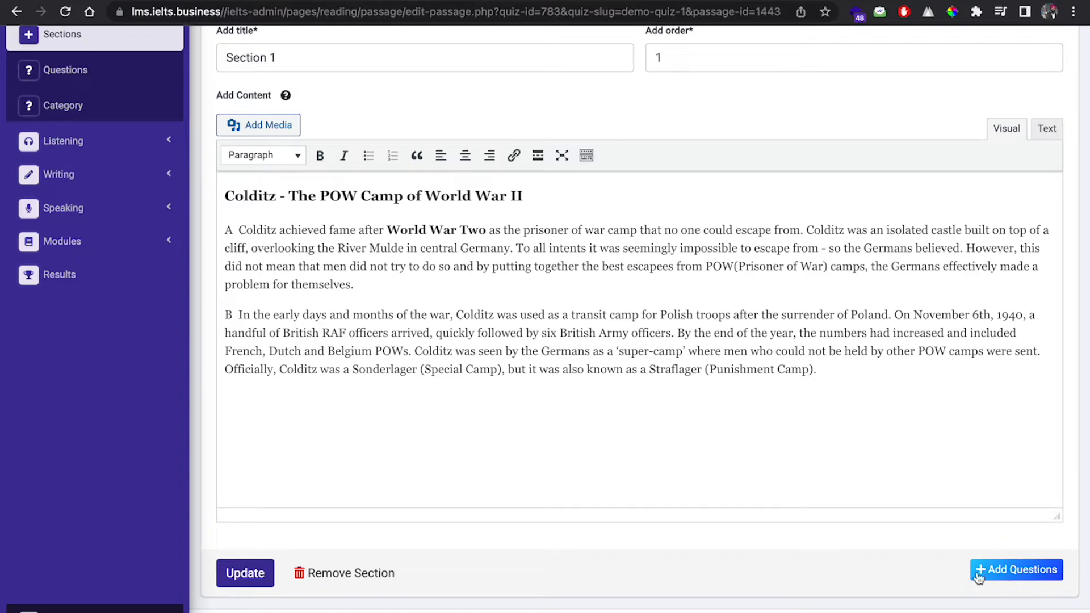
left_click(1012, 572)
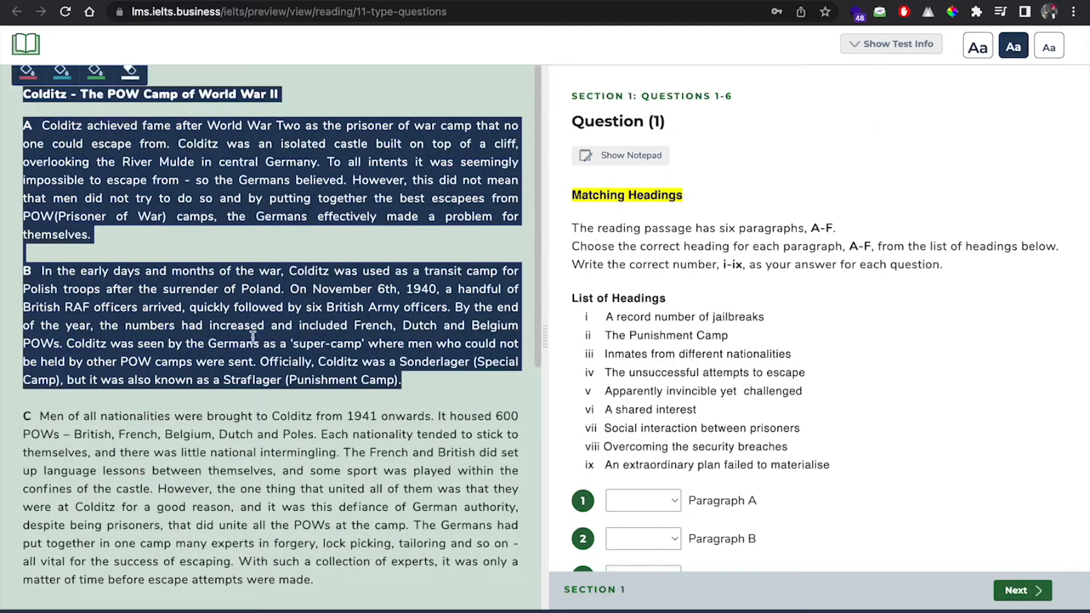
- Examine the Matching Headings instructions, list of headings and answer fields of Question (1) in the reading test preview
left_click(253, 337)
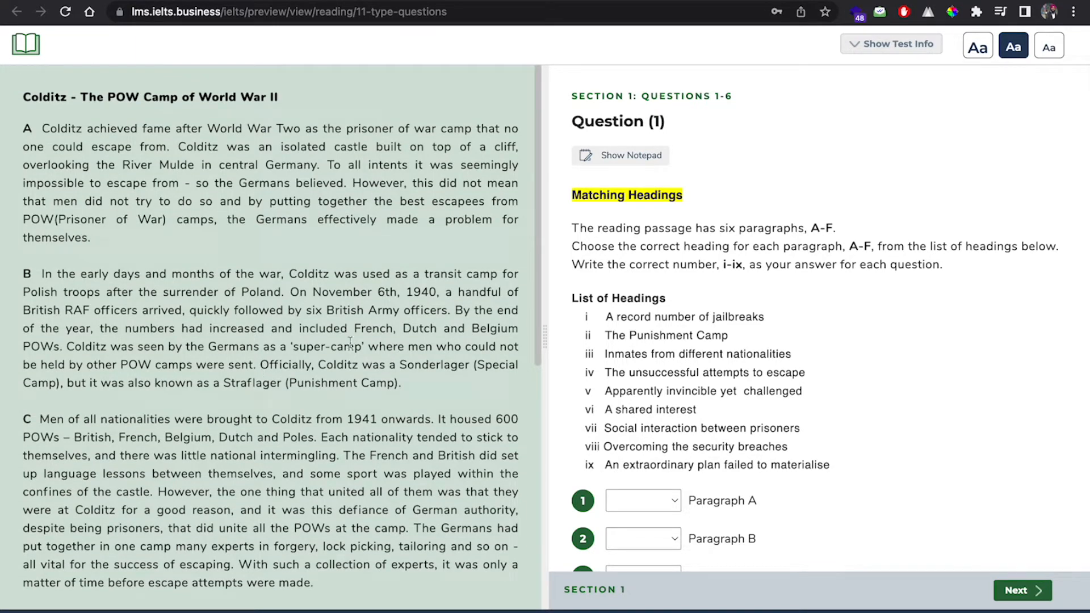
scroll(673, 288, "down", 3)
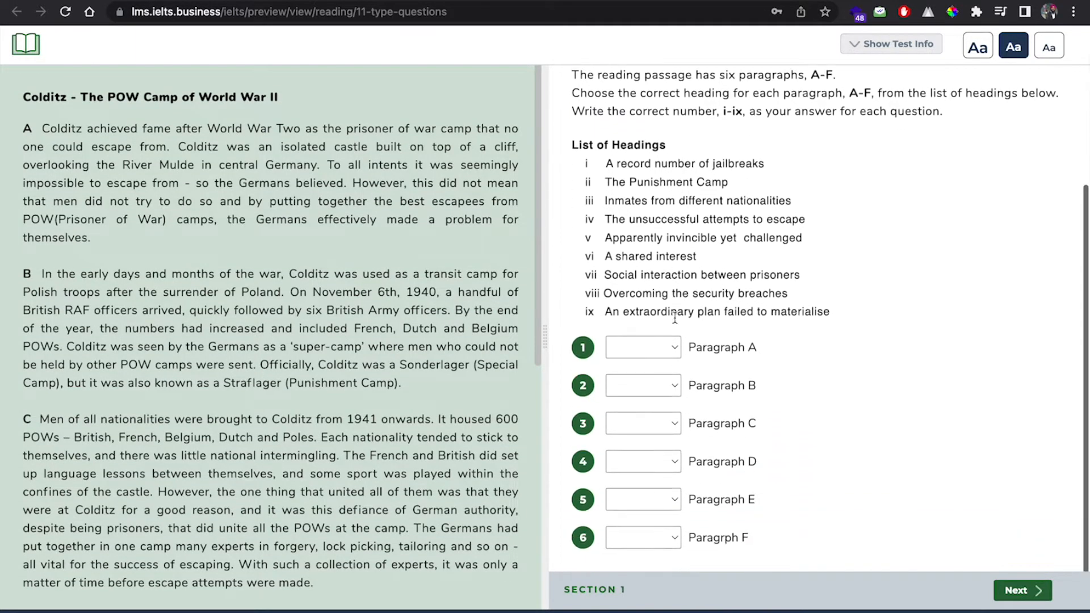
scroll(778, 177, "up", 3)
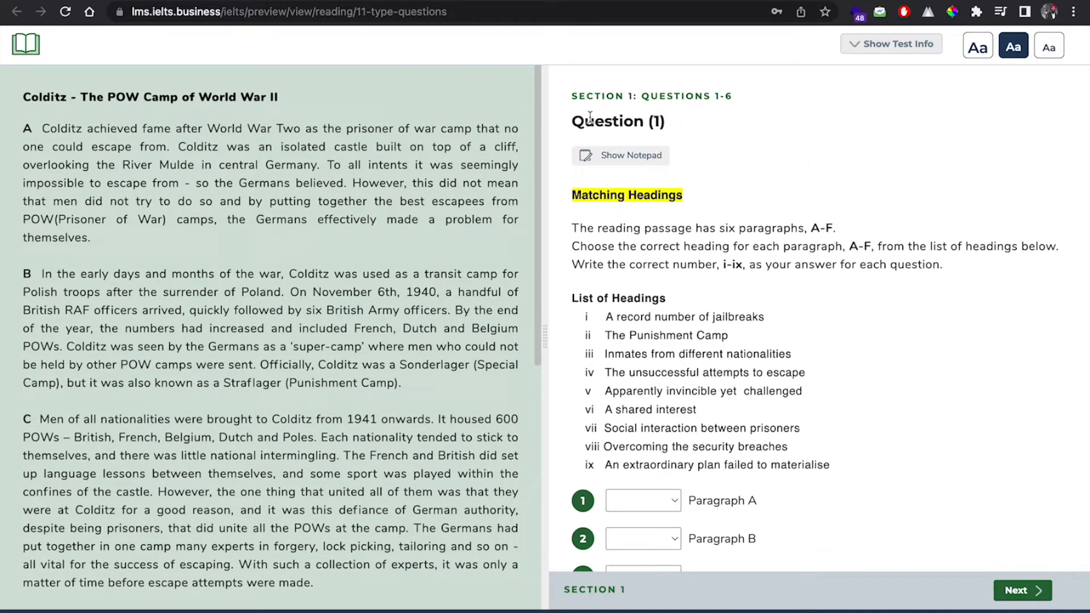
left_click_drag(571, 194, 779, 426)
left_click(779, 426)
scroll(747, 328, "down", 3)
scroll(748, 328, "up", 3)
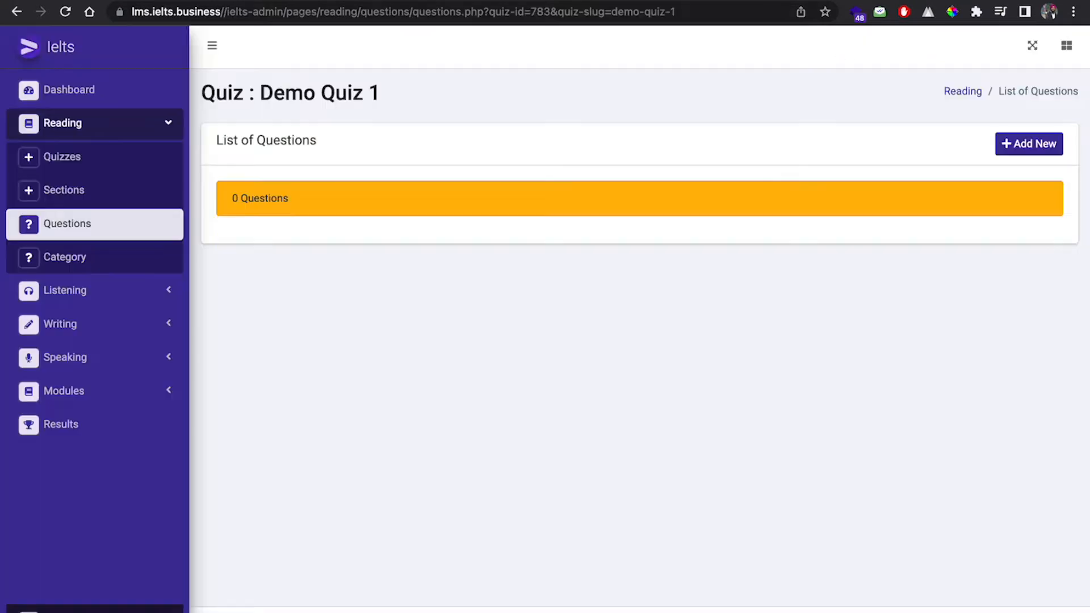
- Add a new question to Demo Quiz 1 and assign it to Section 1
left_click(1028, 152)
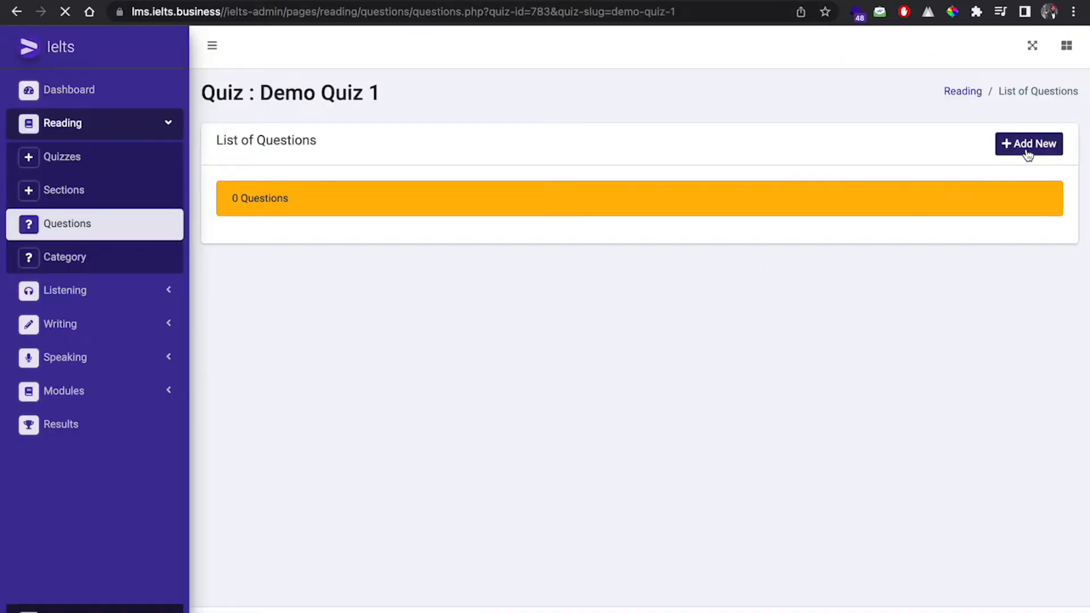
scroll(640, 336, "down", 1)
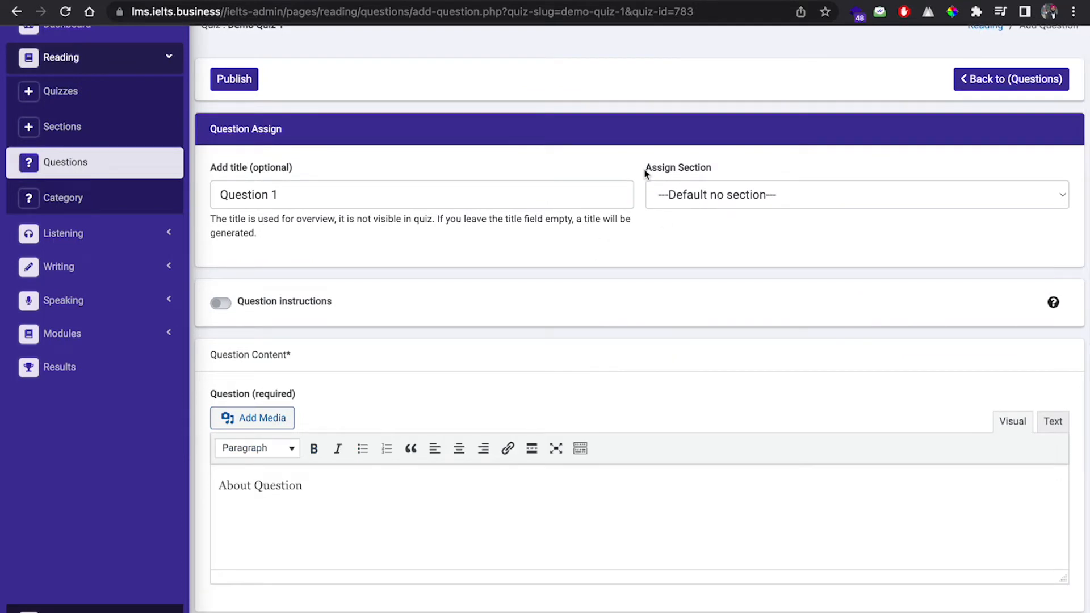
left_click(673, 194)
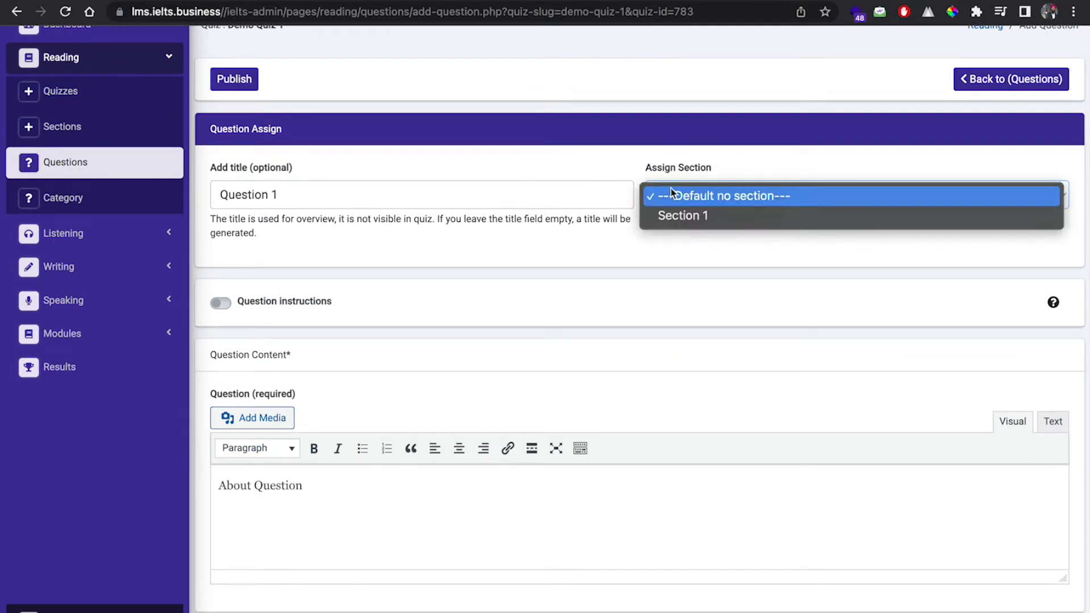
left_click(704, 219)
- Enable the question instructions for Question 1
scroll(642, 266, "down", 3)
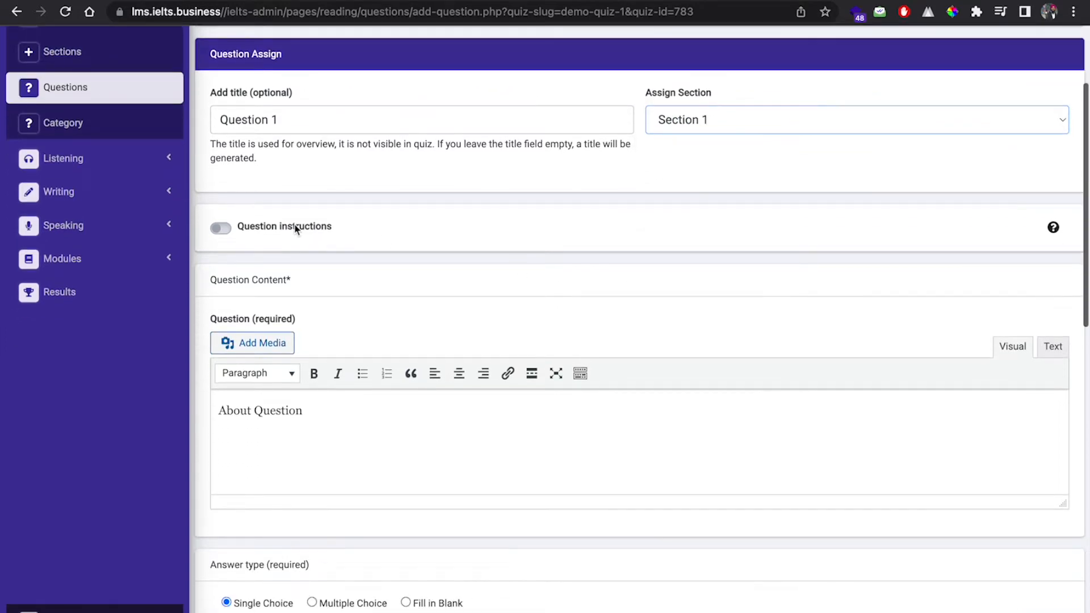
left_click(220, 229)
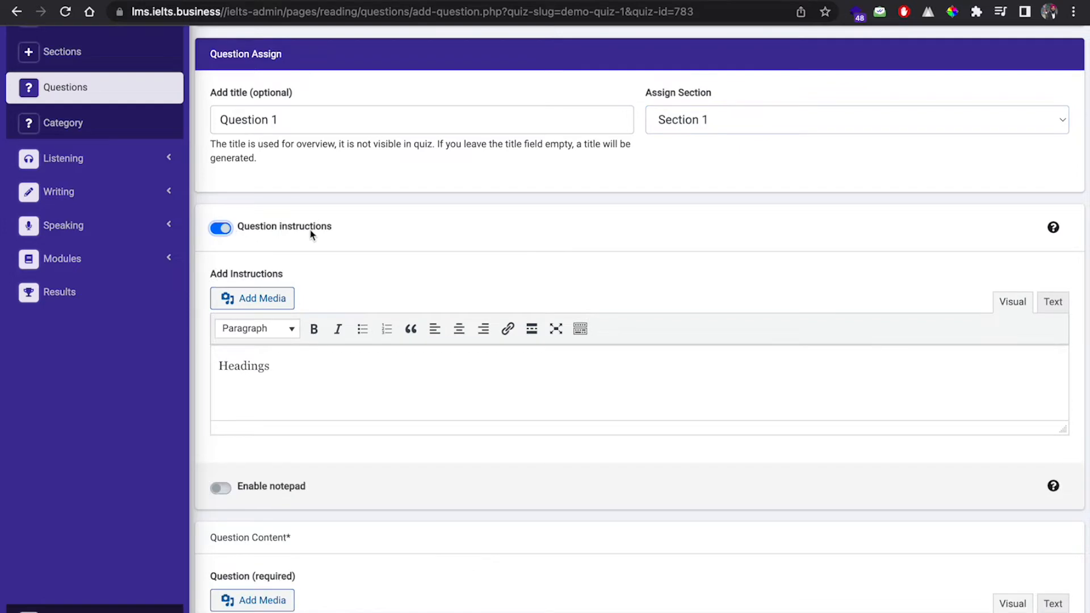
scroll(319, 233, "down", 3)
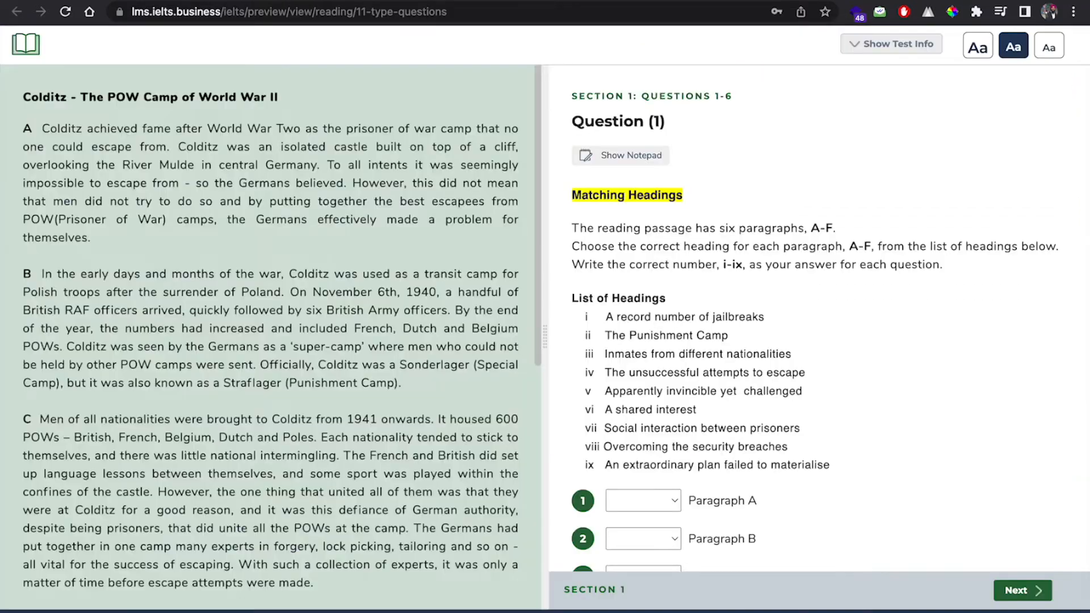
- Replace the placeholder instructions of Question 1 with the Matching Headings instructions and list of headings copied from the reading test preview
scroll(835, 424, "down", 1)
left_click_drag(832, 423, 570, 152)
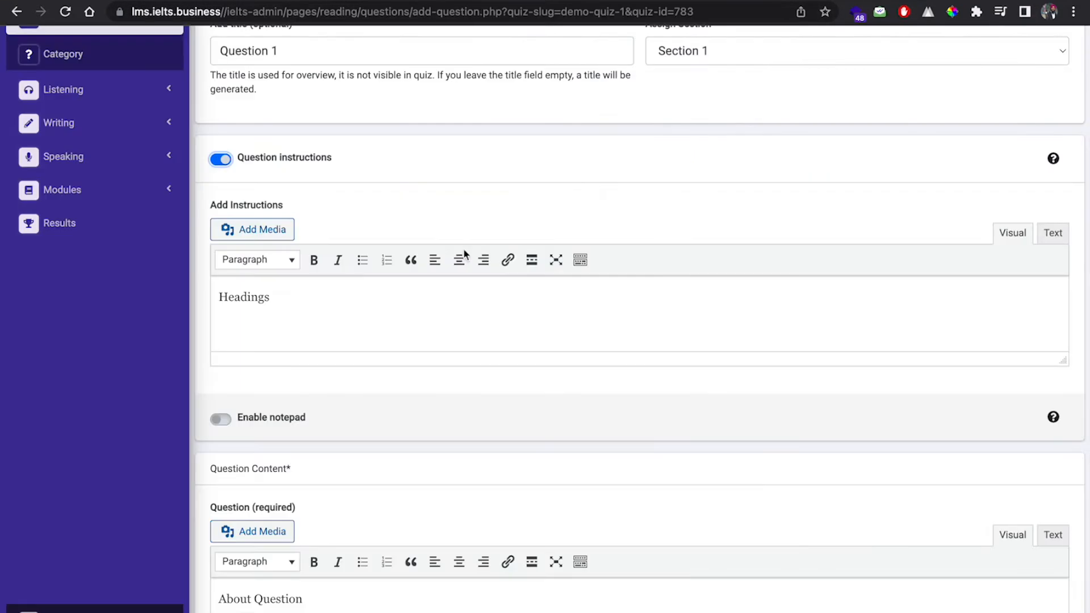
double_click(255, 295)
key("super+v")
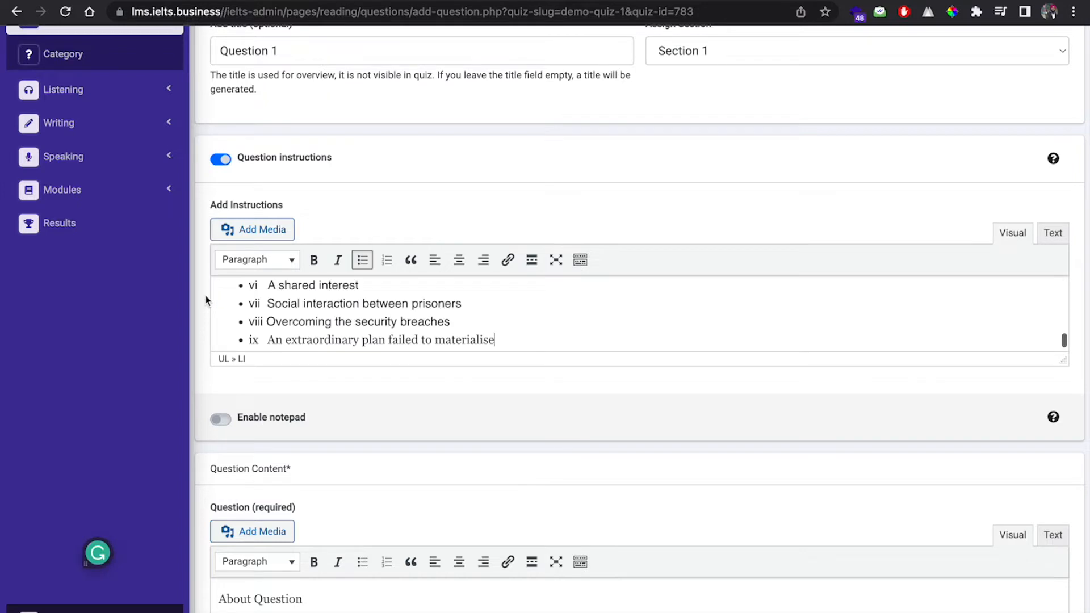
scroll(899, 535, "down", 2)
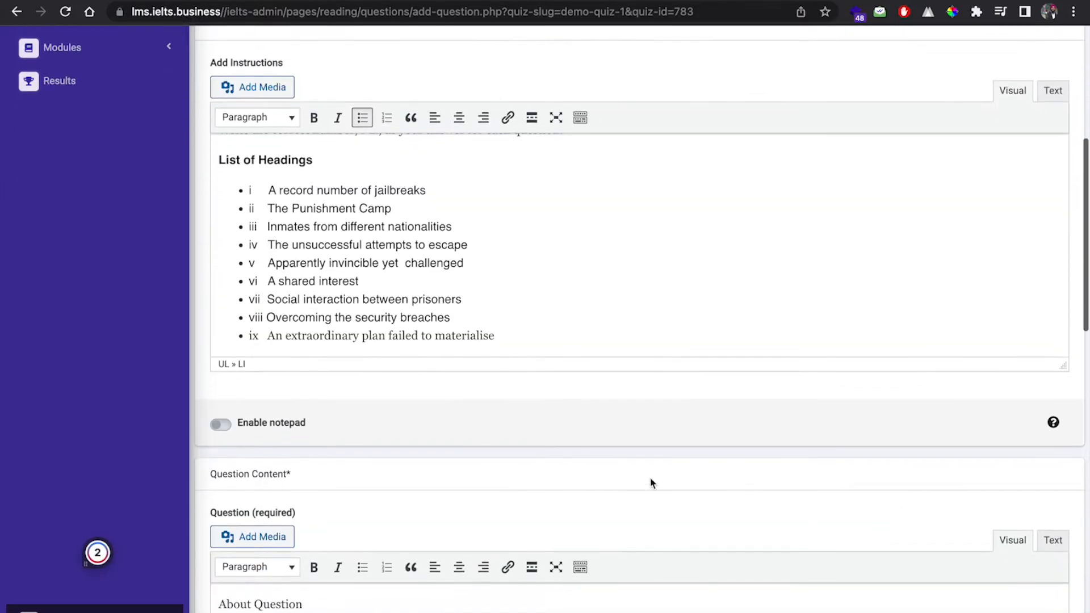
- Enable the notepad for Question 1 and go on to its question content and answer type settings
scroll(324, 470, "down", 2)
left_click(220, 359)
scroll(738, 176, "down", 1)
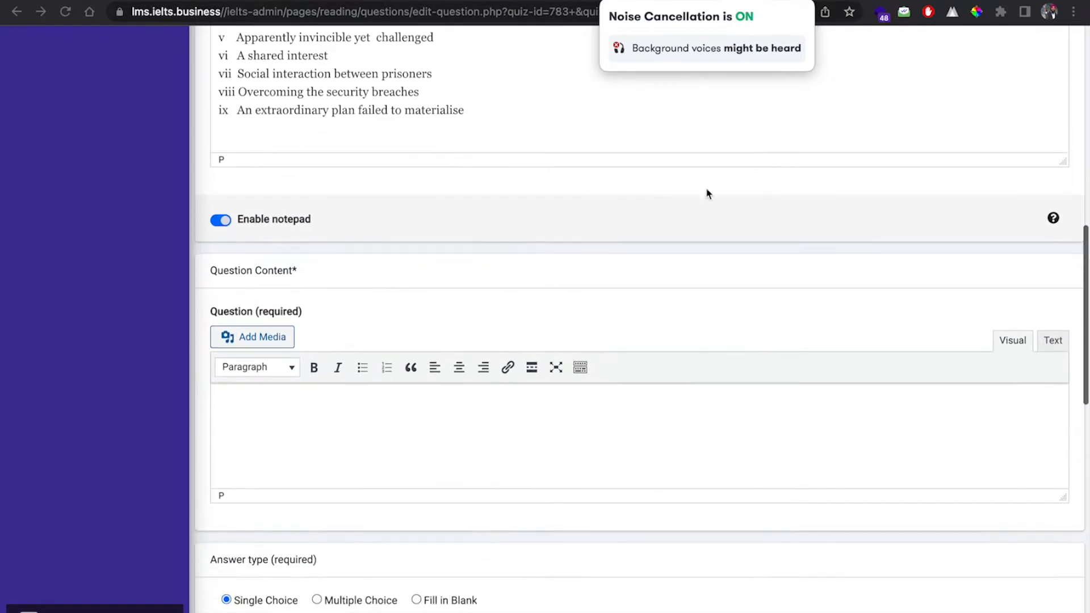
scroll(413, 199, "down", 2)
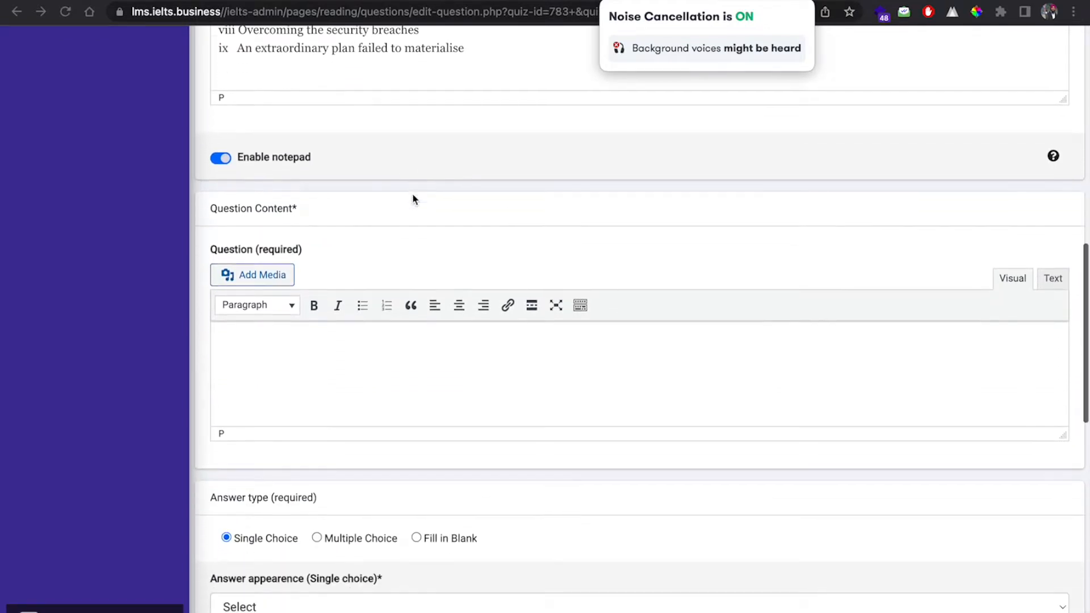
scroll(442, 272, "down", 1)
scroll(443, 275, "down", 1)
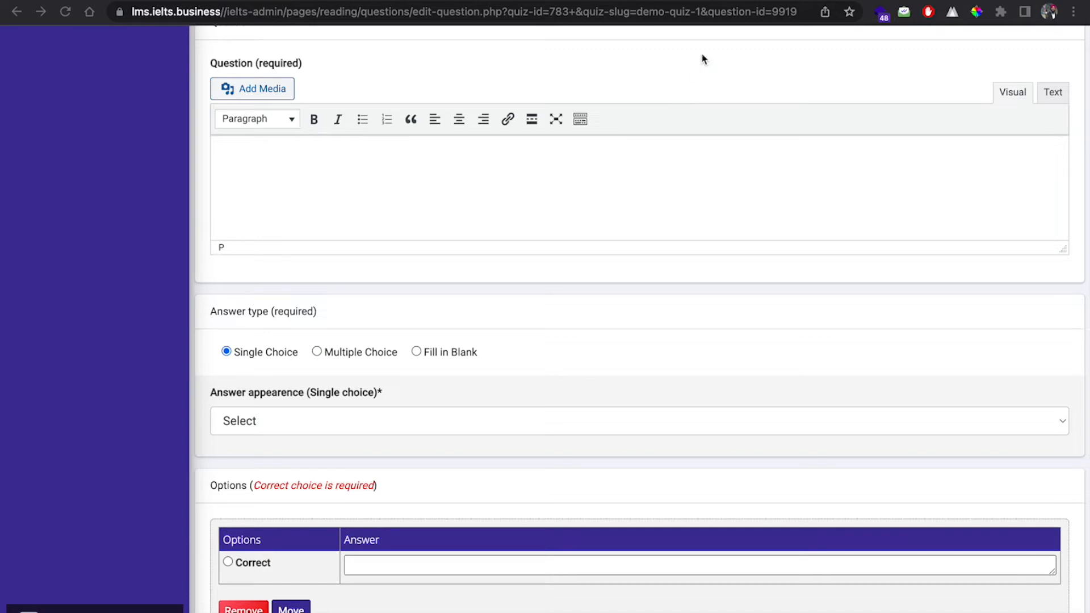
left_click(750, 1)
- In the reading test preview, choose heading iv for Paragraph A and pick a heading for Paragraph B
scroll(603, 204, "down", 1)
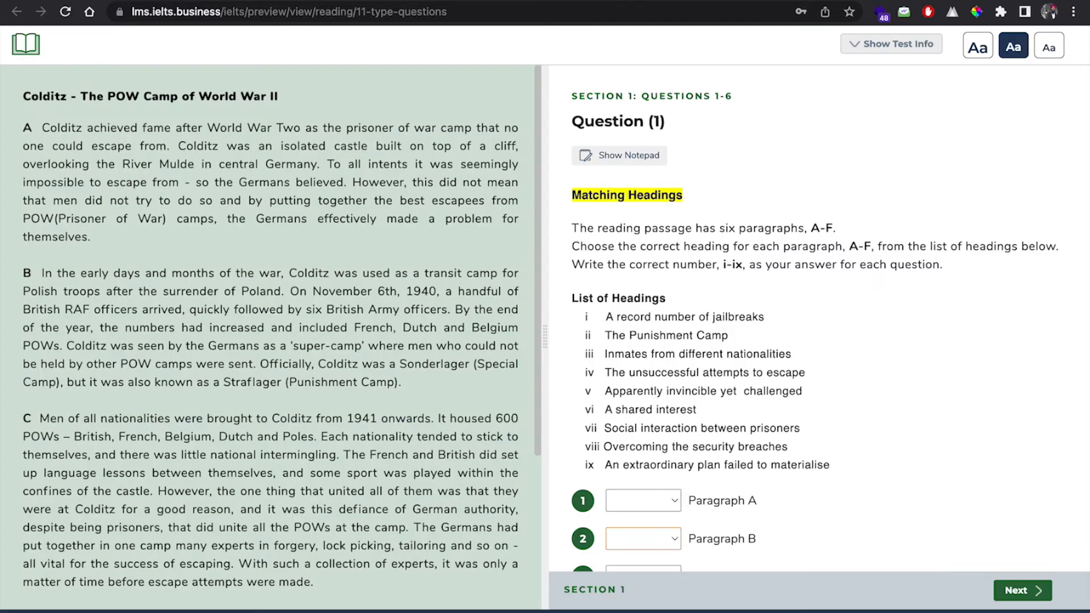
scroll(686, 172, "down", 3)
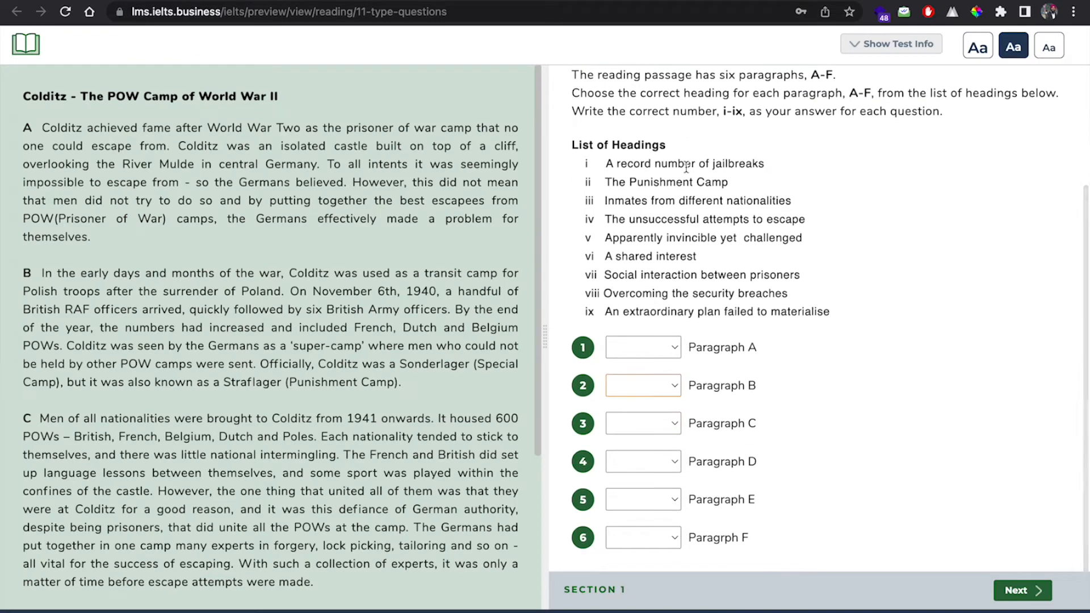
scroll(686, 167, "up", 1)
scroll(619, 176, "up", 1)
scroll(619, 176, "down", 3)
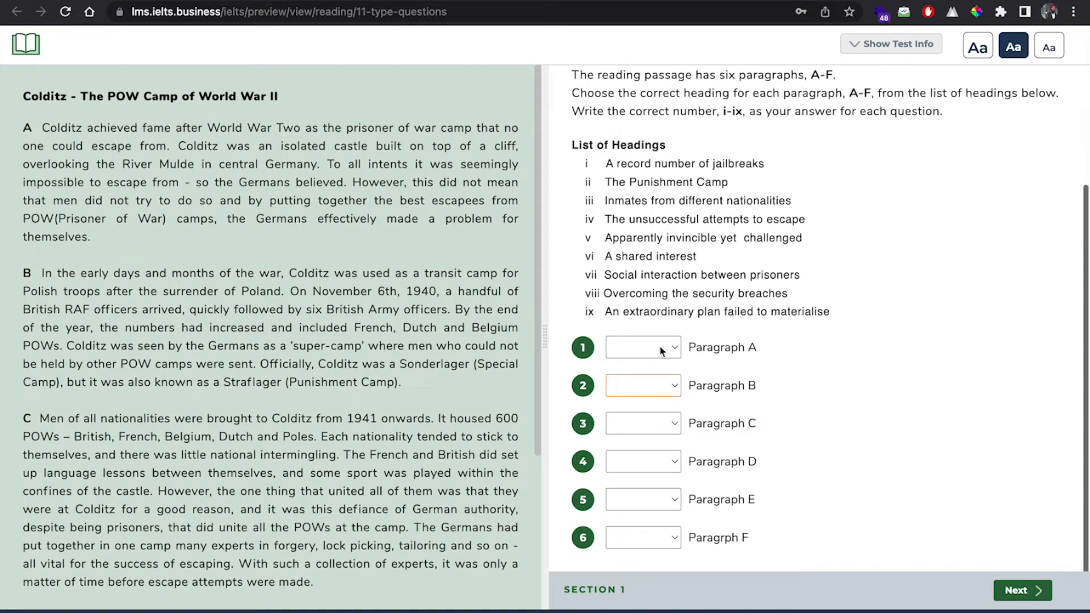
left_click(657, 350)
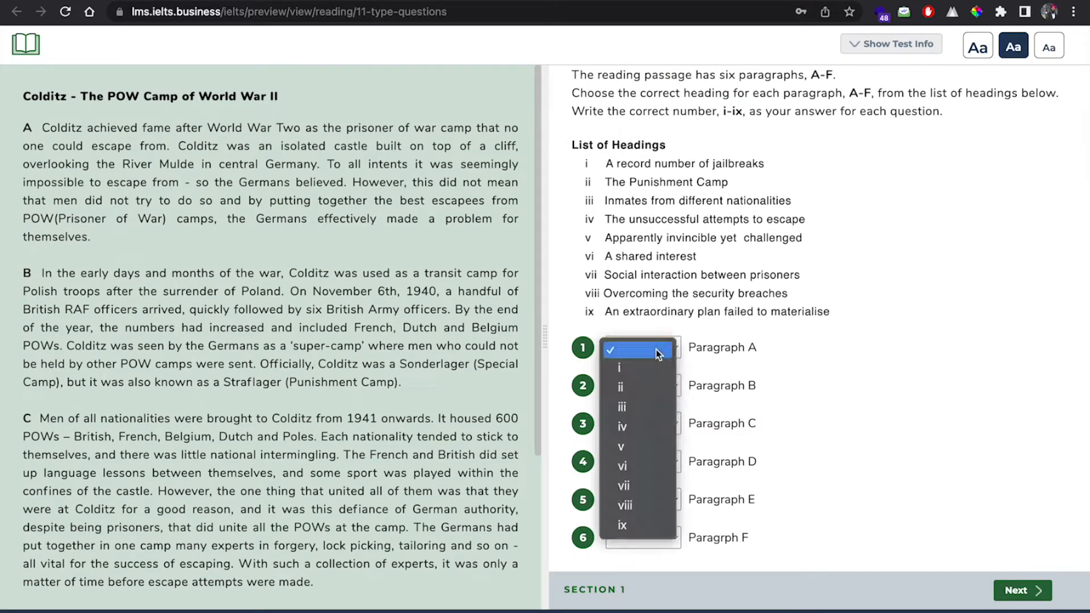
left_click(648, 424)
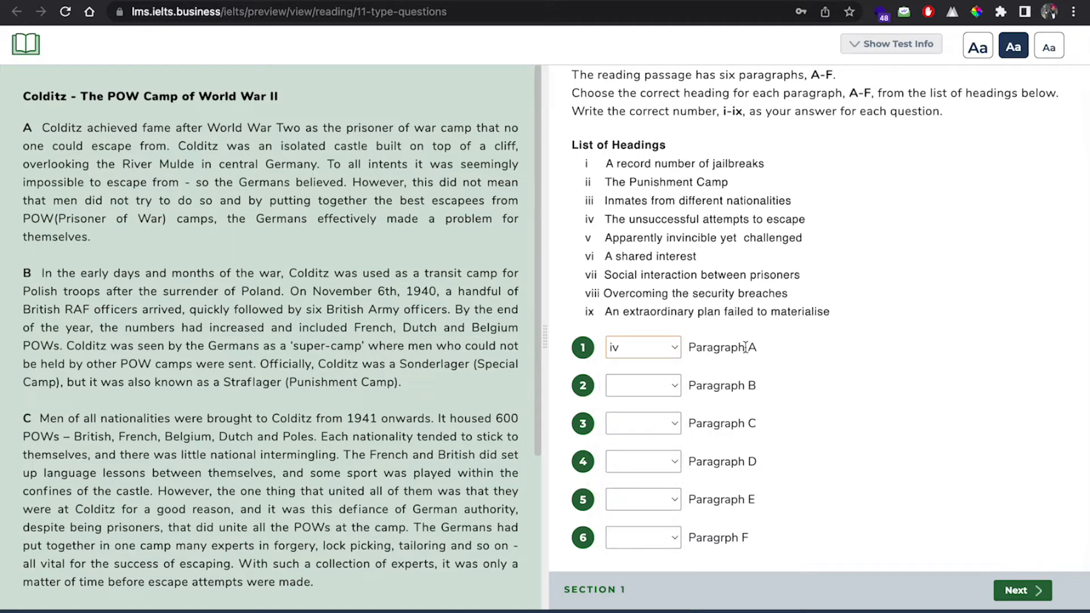
left_click(650, 386)
left_click(636, 465)
- Go on to Section 2 of the preview and answer question 9 with B, referring to paragraph B of the passage
left_click(1016, 591)
scroll(925, 369, "down", 1)
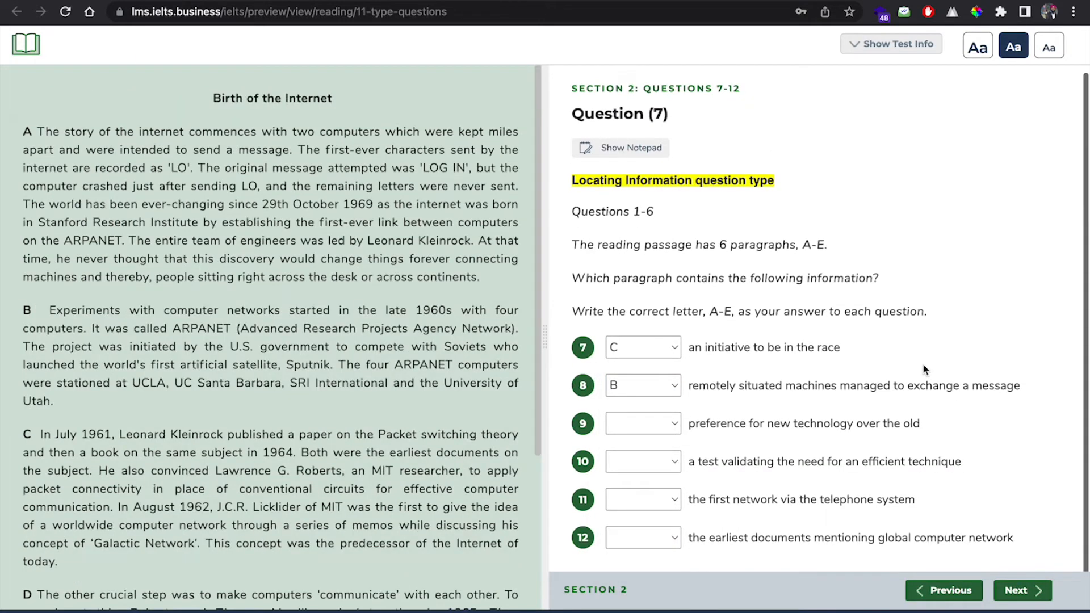
left_click(640, 418)
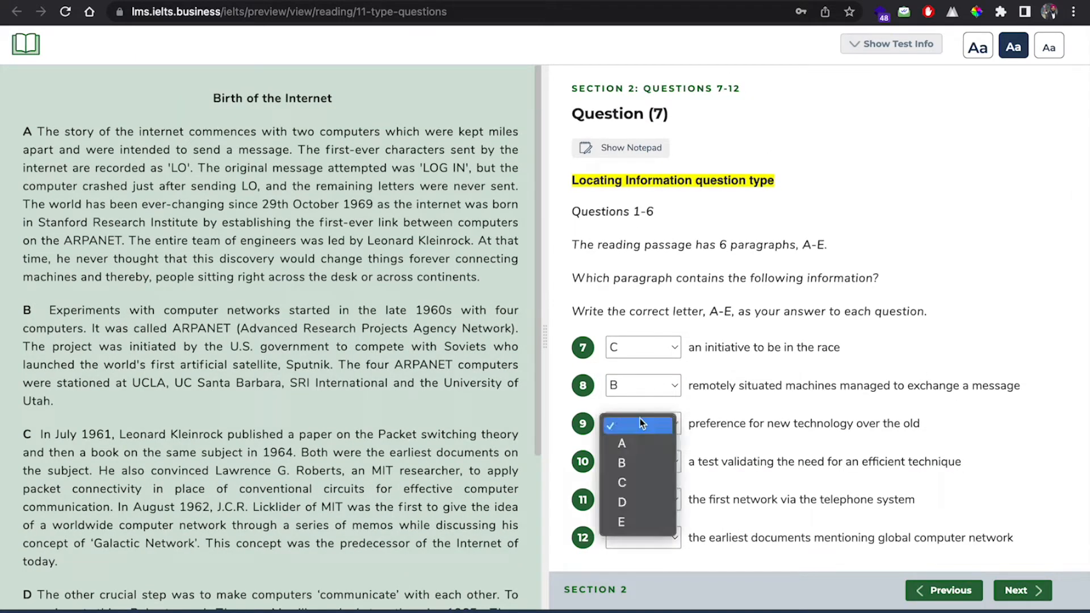
left_click(640, 472)
left_click_drag(44, 310, 10, 316)
left_click(214, 326)
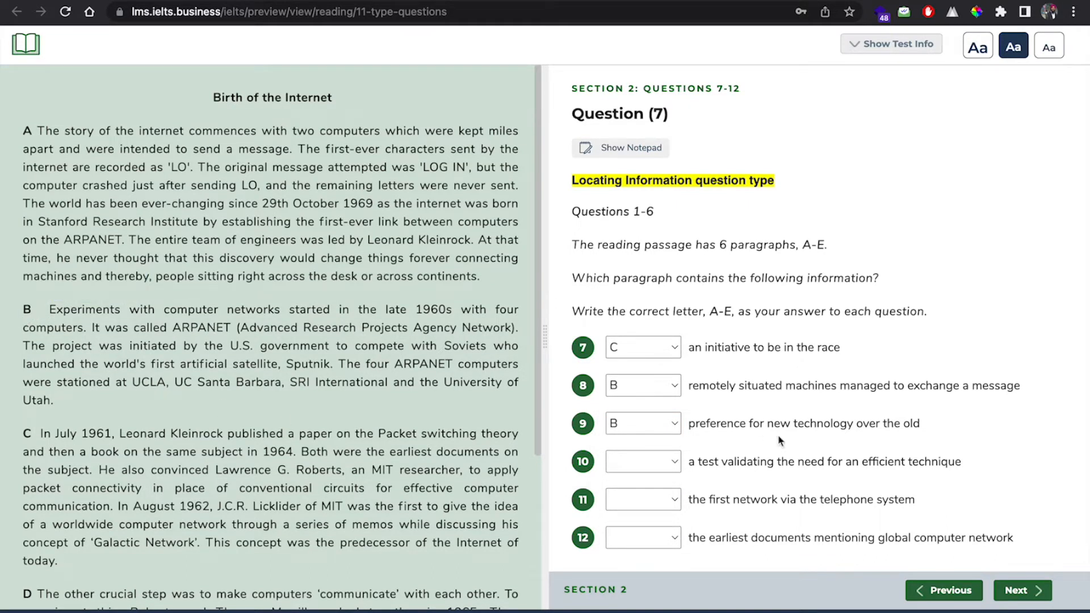
- Go on to Section 3 of the preview and answer question 14 with NOT GIVEN and question 13 with YES
left_click(1019, 590)
scroll(792, 395, "down", 3)
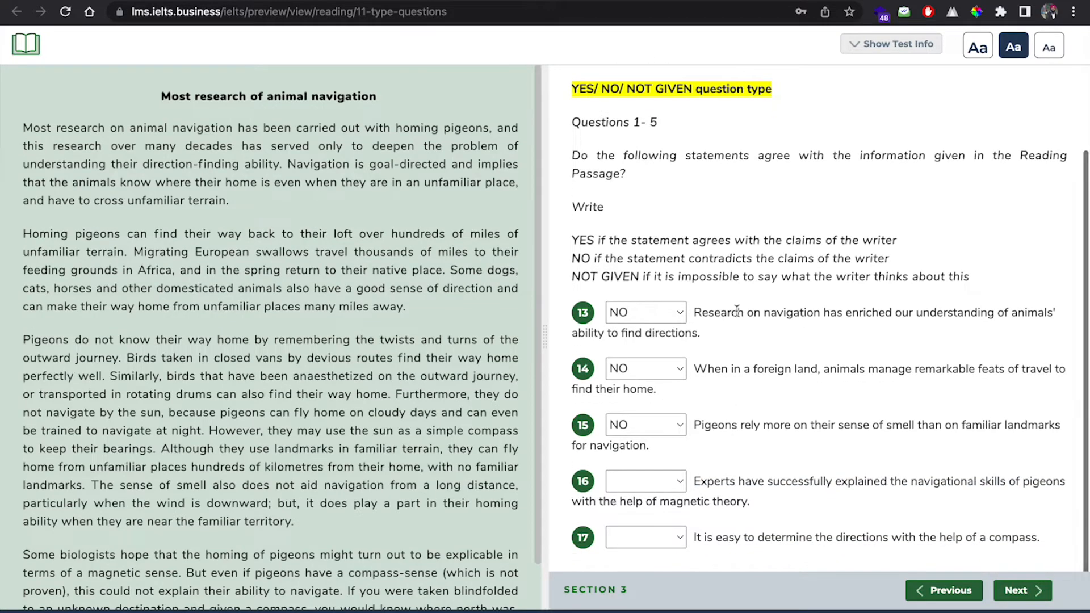
left_click(670, 317)
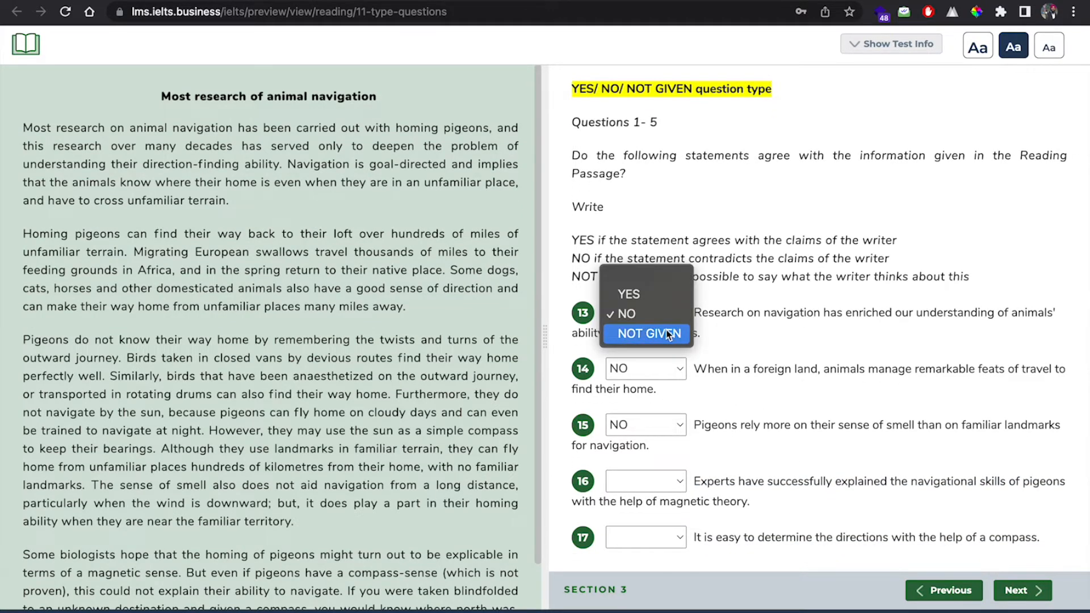
left_click(669, 334)
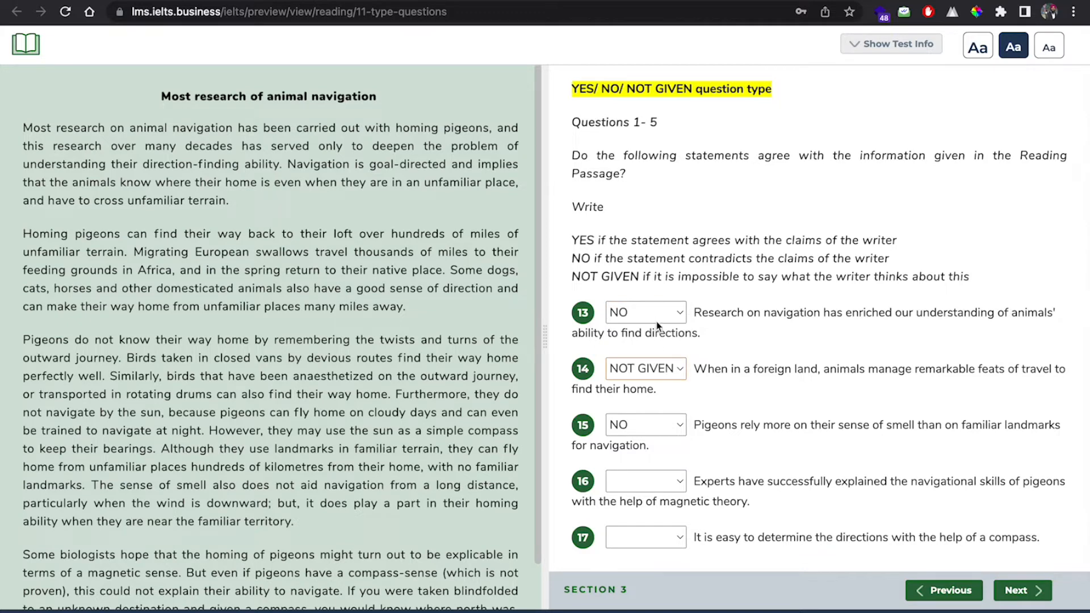
left_click(656, 322)
left_click(646, 298)
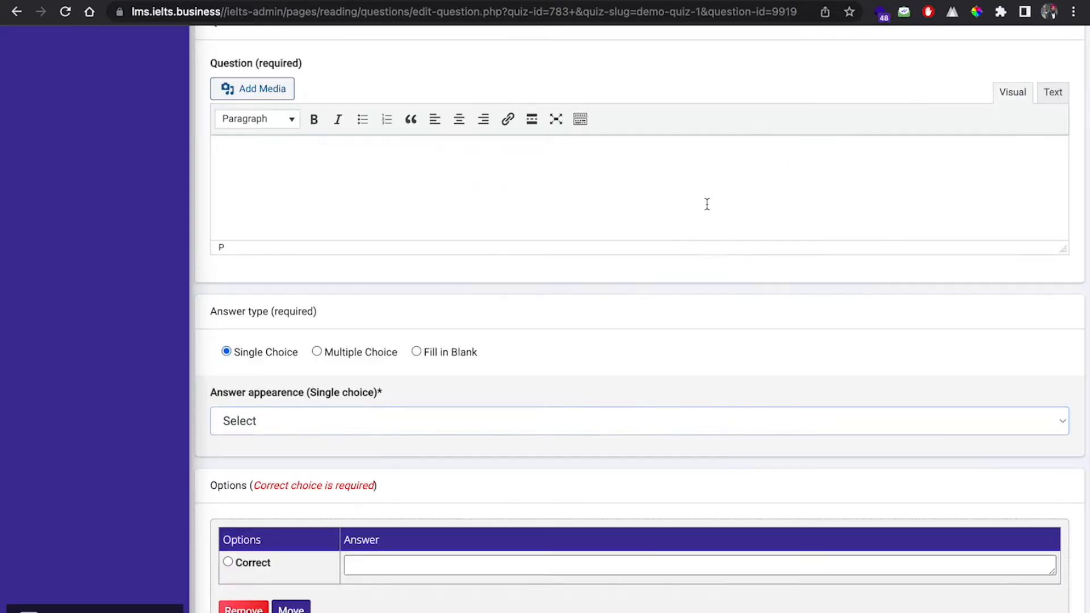
- Back in the question editor, use Select as the answer appearance for the single choice question
scroll(694, 224, "down", 2)
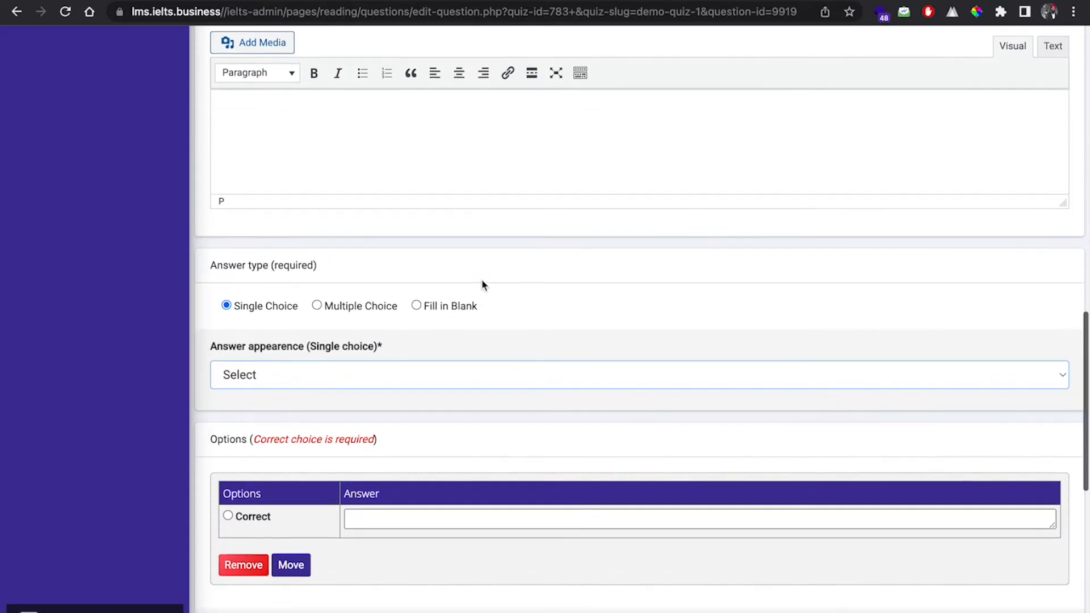
left_click(275, 367)
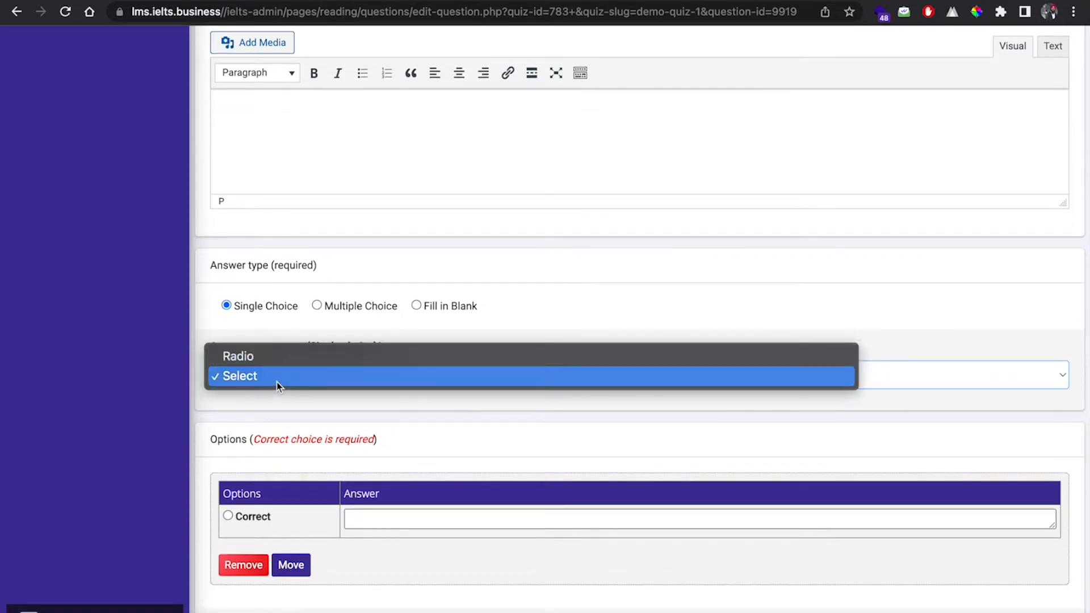
left_click(275, 377)
scroll(333, 260, "down", 5)
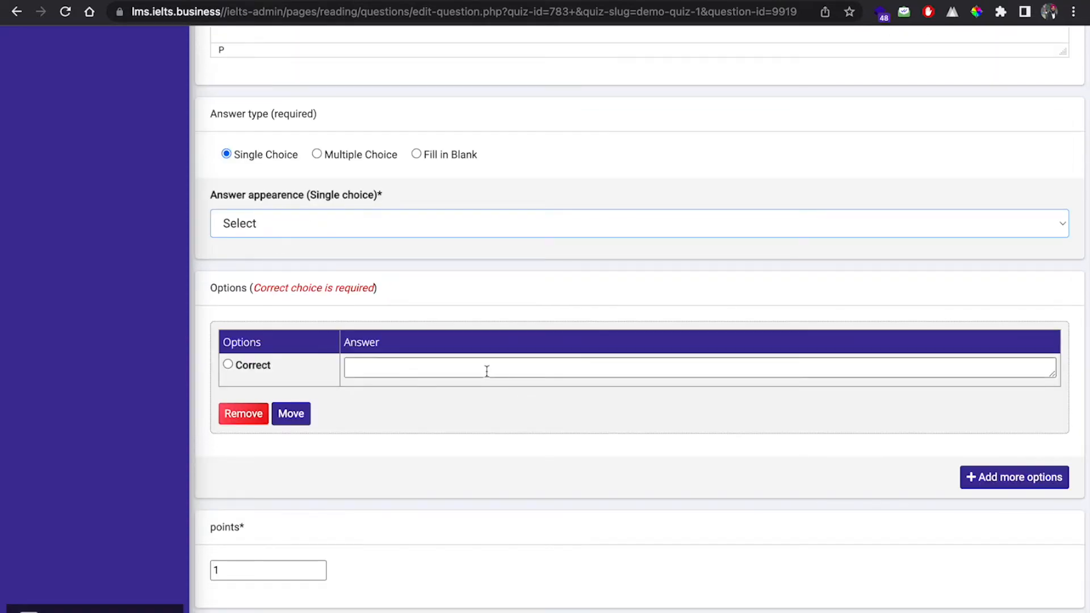
scroll(428, 369, "up", 5)
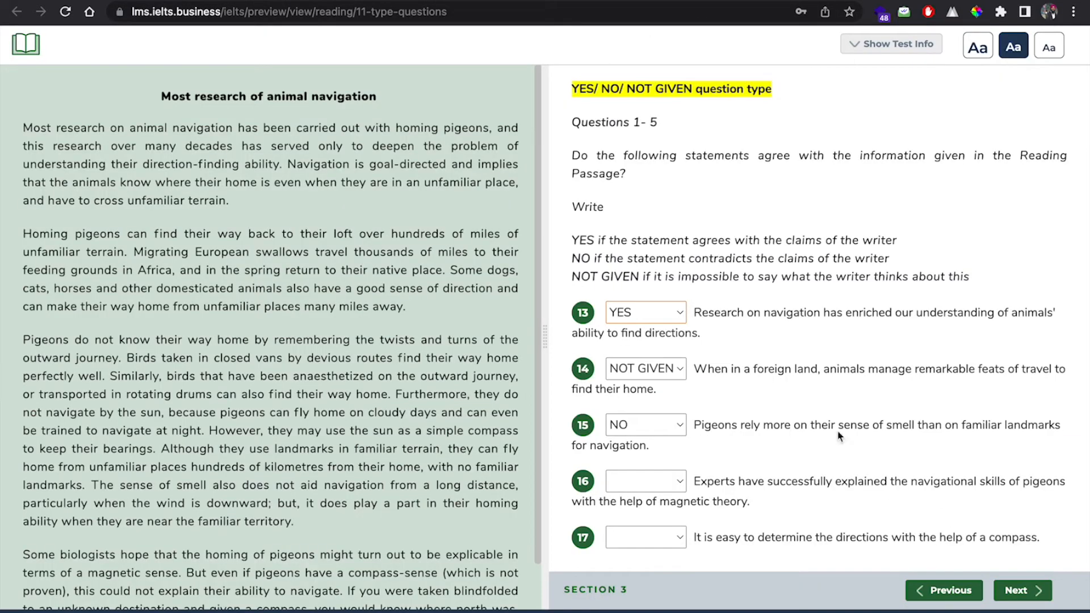
- Copy the statement of question 13 from the preview into the question content of Question 1
left_click_drag(698, 312, 706, 333)
key("super+c")
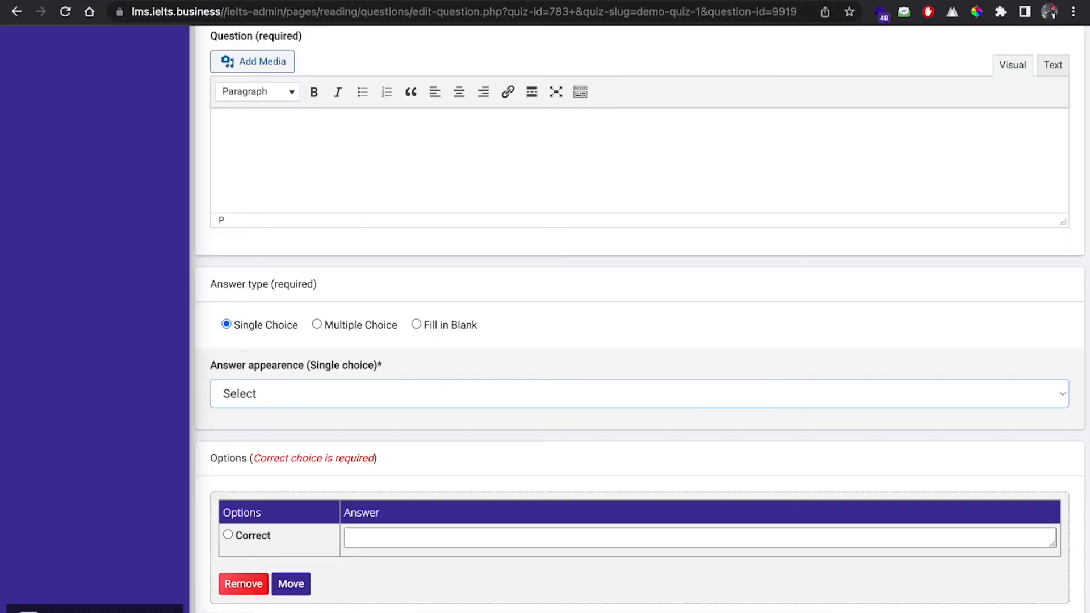
right_click(537, 143)
left_click(444, 151)
key("super+v")
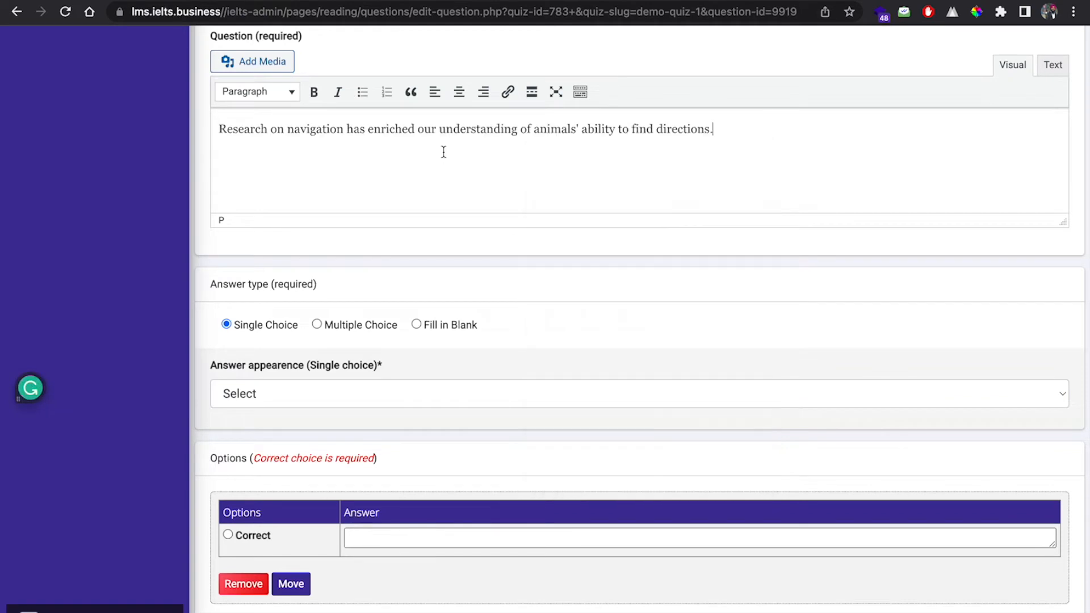
- Check the answer choices of question 13 in the preview and enter YES as the first answer option of Question 1
scroll(268, 298, "down", 1)
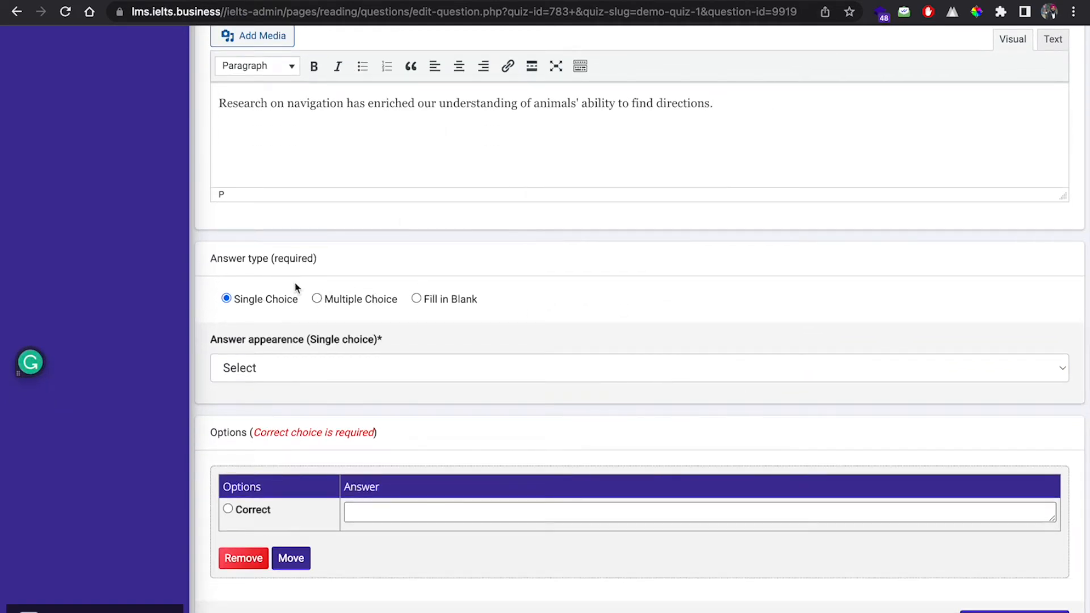
scroll(306, 328, "down", 1)
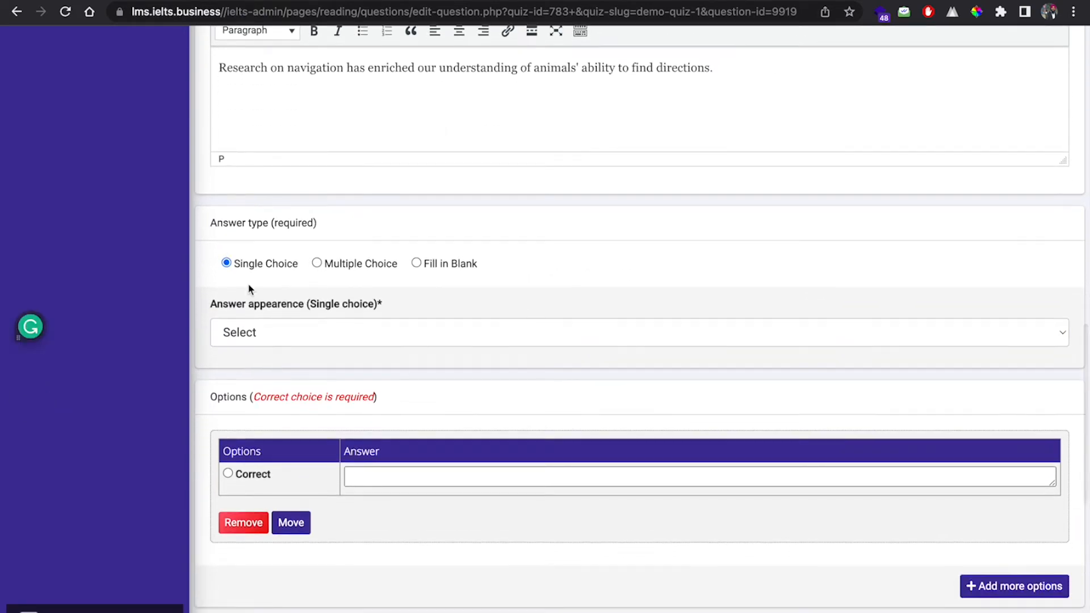
scroll(285, 353, "down", 3)
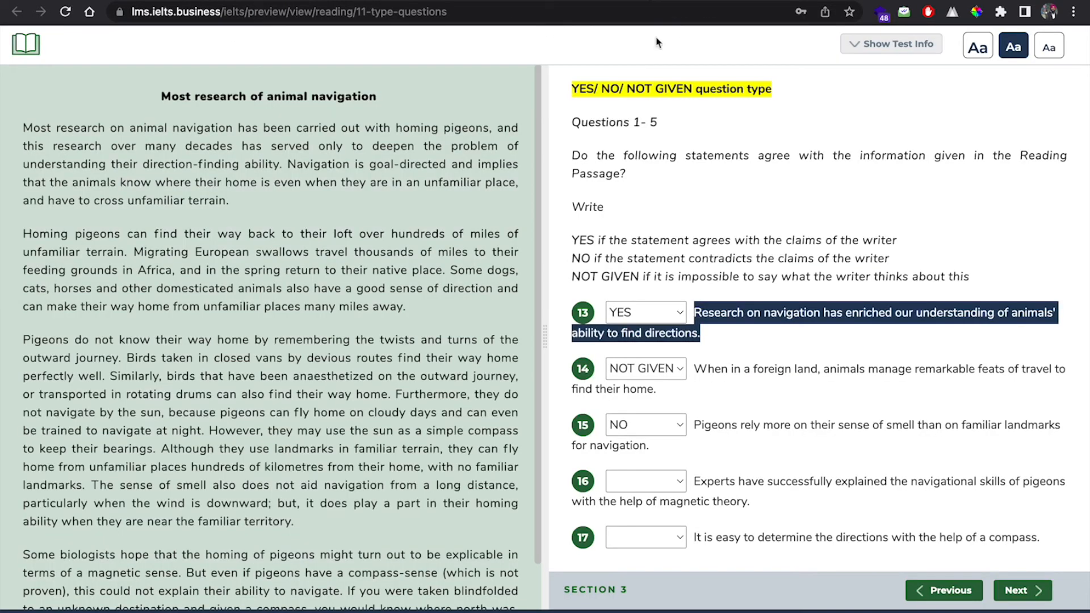
left_click(647, 322)
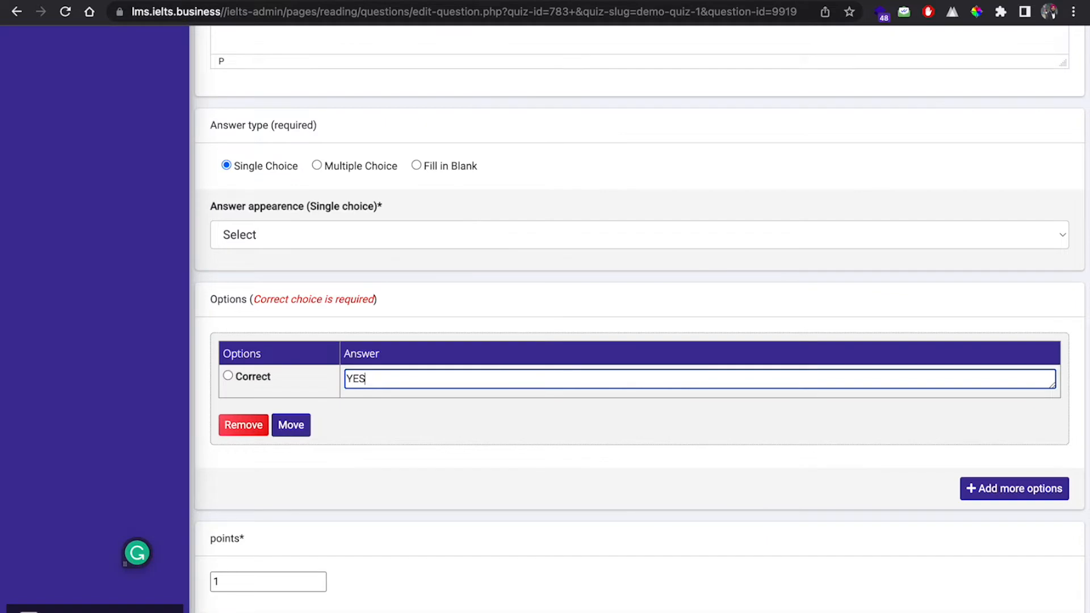
scroll(580, 470, "down", 1)
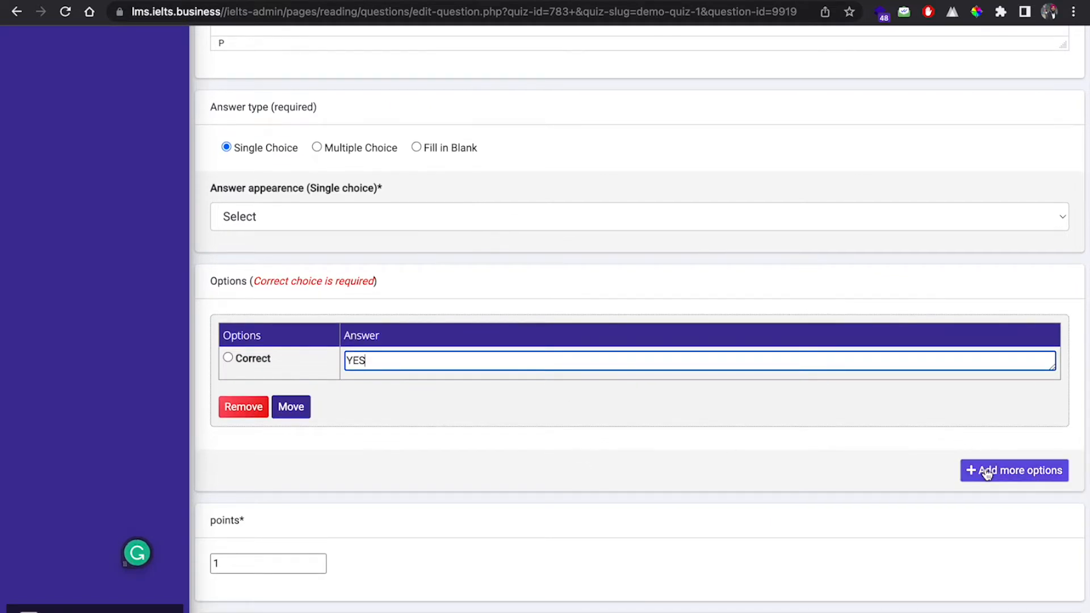
- Add two more answer options to Question 1, reading No and Not Given
left_click(986, 472)
left_click(604, 477)
type("N")
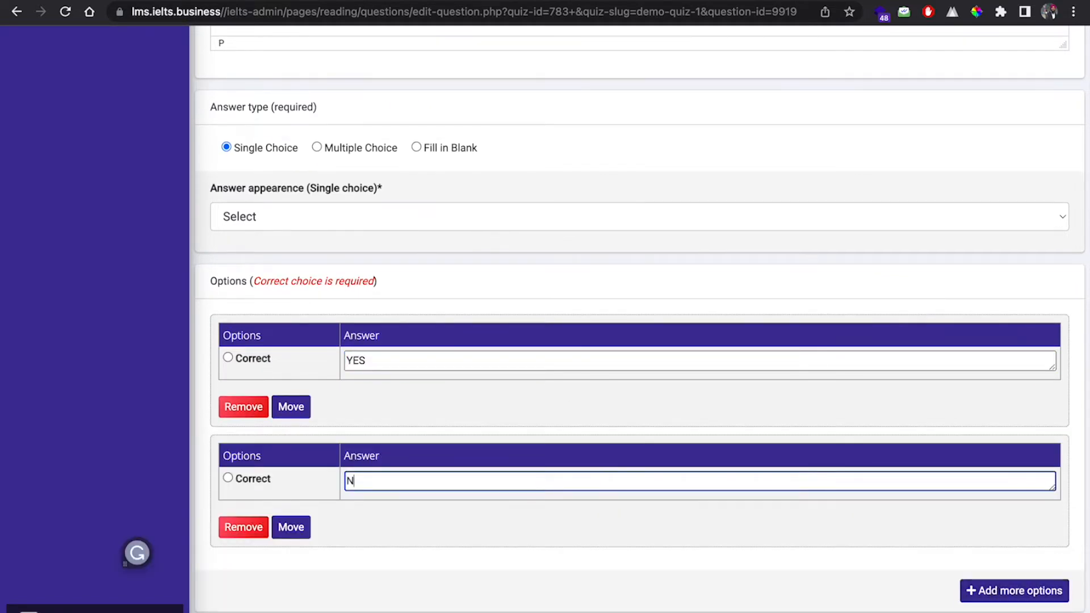
type("o")
scroll(685, 485, "down", 3)
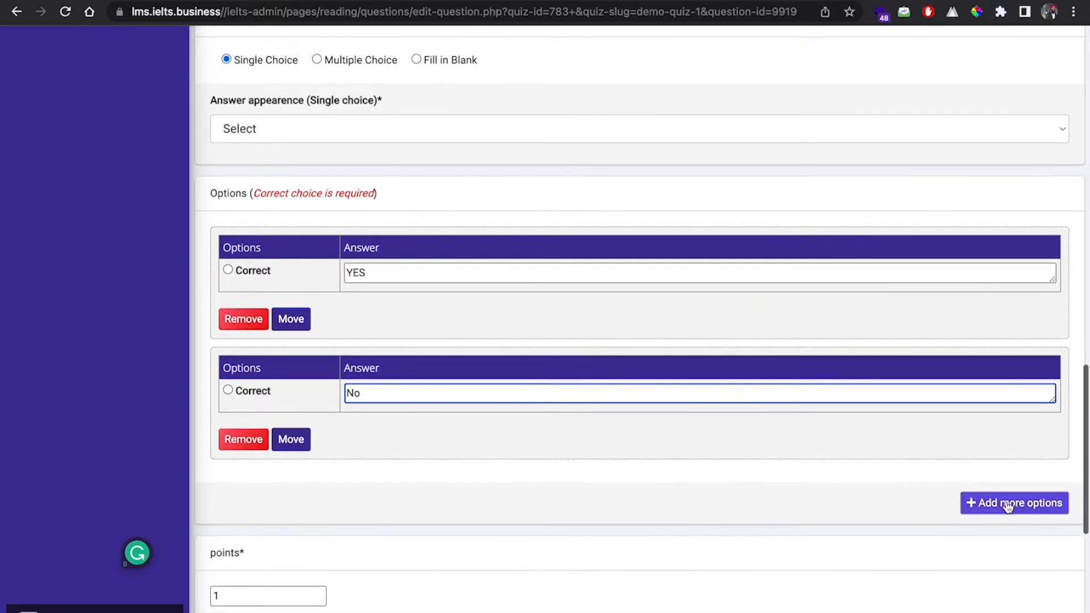
left_click(1008, 505)
left_click(554, 515)
type("Not Given")
scroll(268, 224, "down", 2)
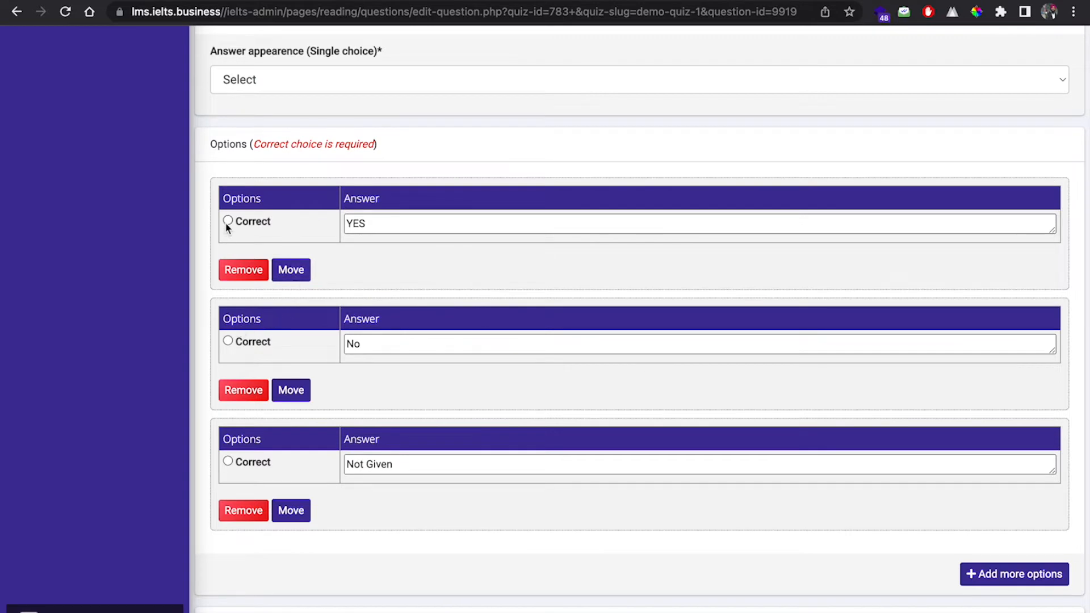
- Replace the placeholder question explanation with "Explanation of Qns"
scroll(475, 284, "down", 5)
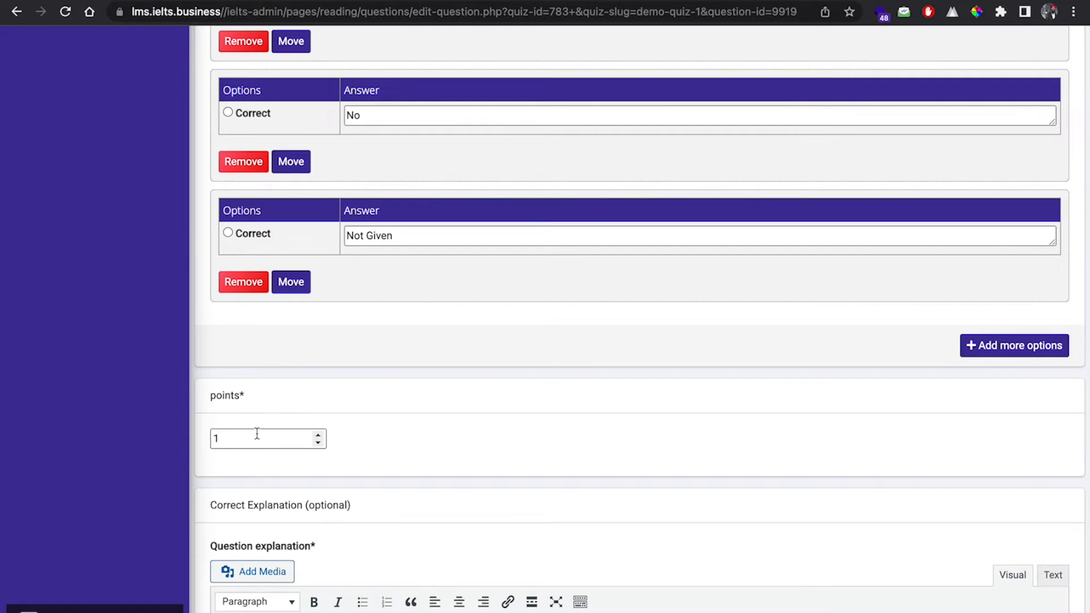
scroll(241, 434, "down", 1)
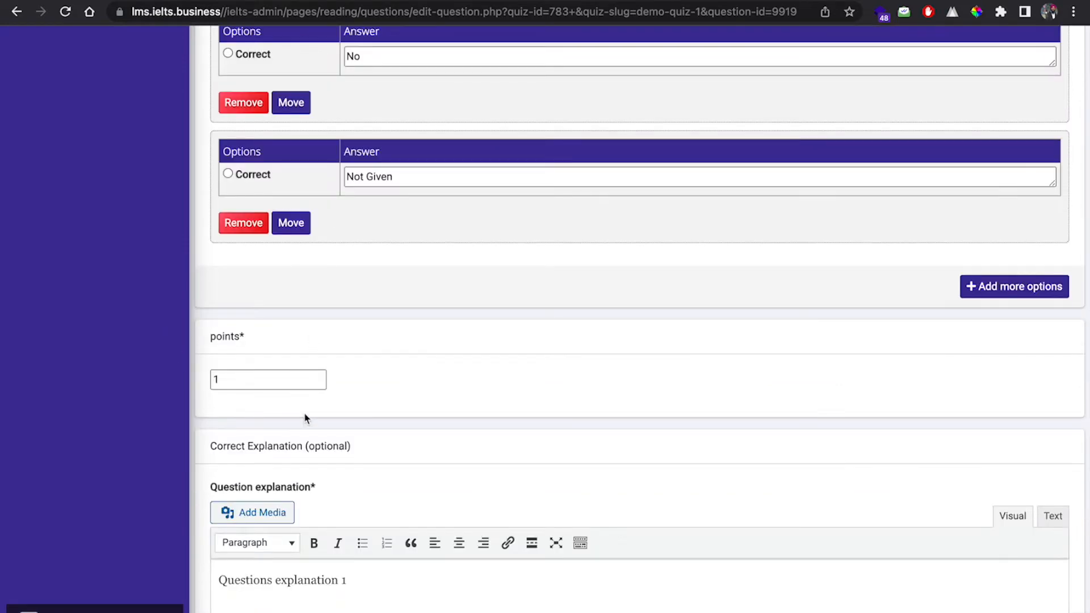
scroll(293, 434, "down", 3)
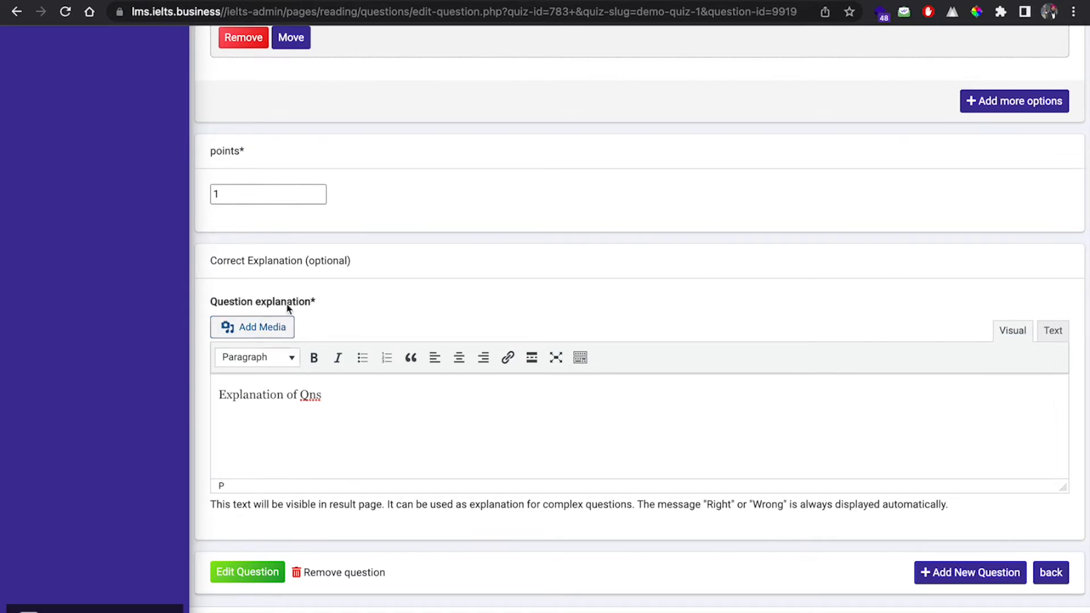
- Replace the explanation text of Question 1 with "Explantion" and save the edited question
left_click_drag(366, 393, 201, 389)
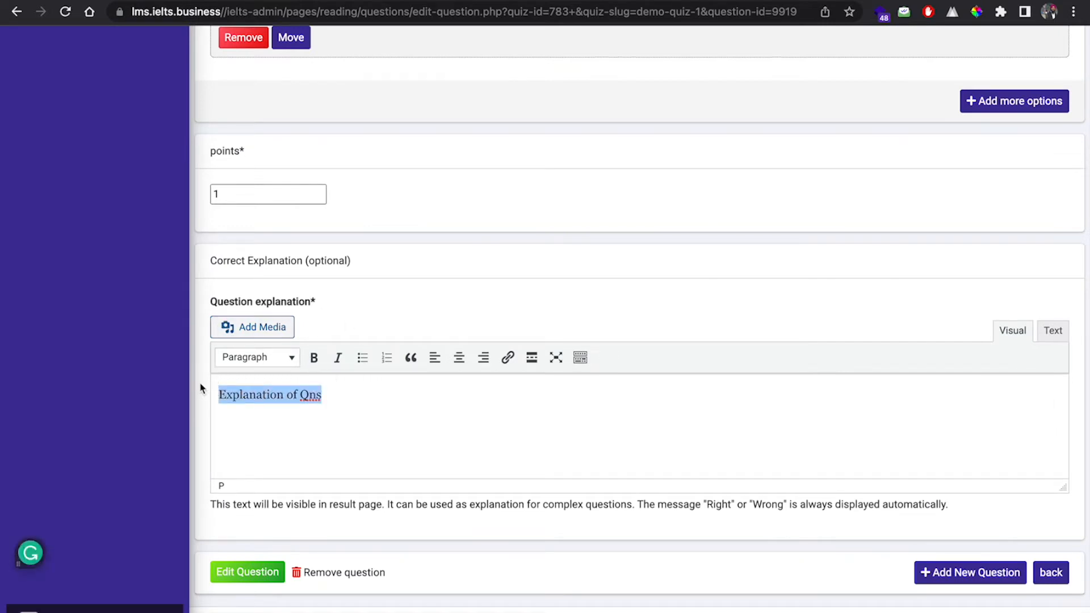
type("Explantio")
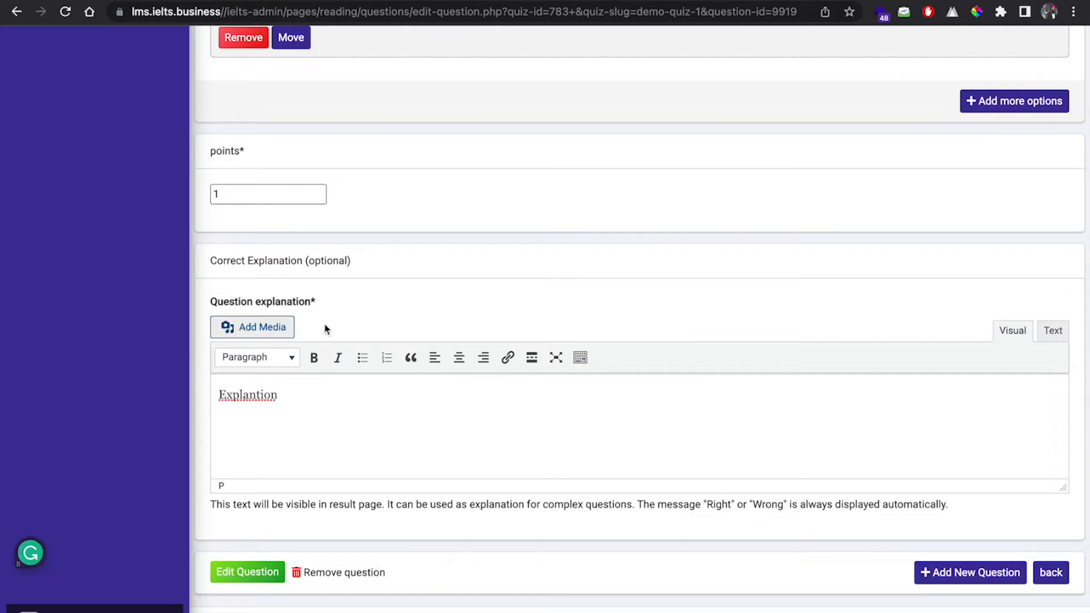
scroll(396, 264, "up", 3)
scroll(397, 264, "down", 3)
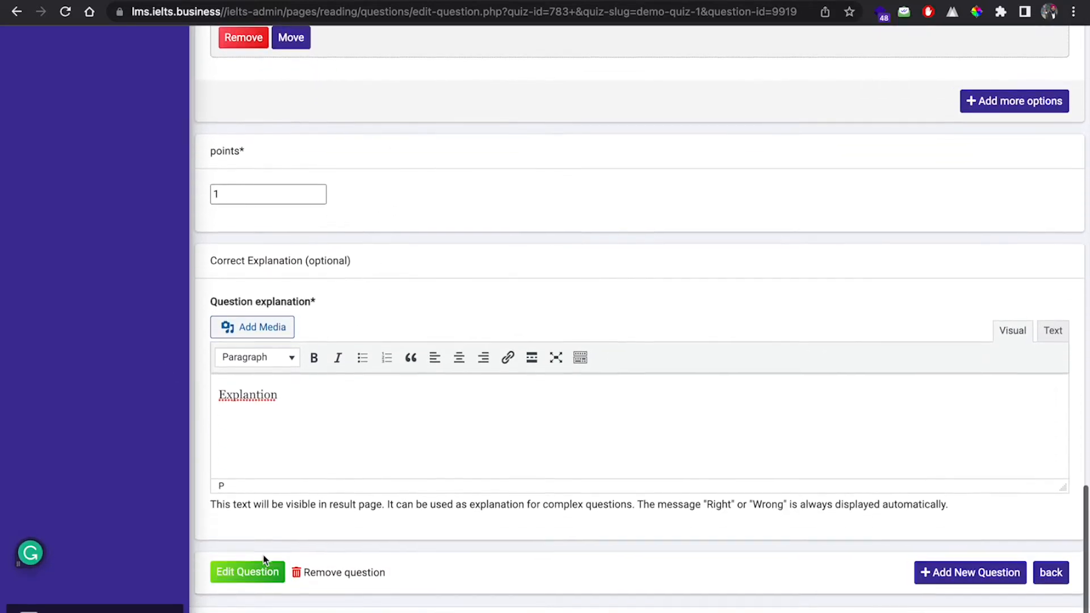
left_click(254, 571)
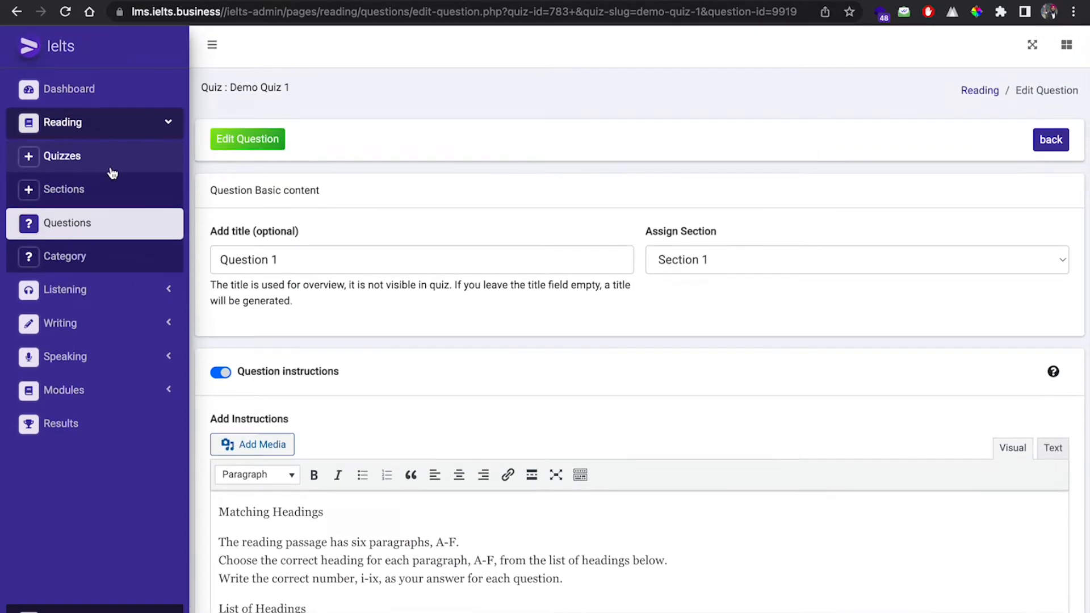
- Open the reading quizzes list in a new tab and start the test preview of Demo Quiz 1
right_click(58, 163)
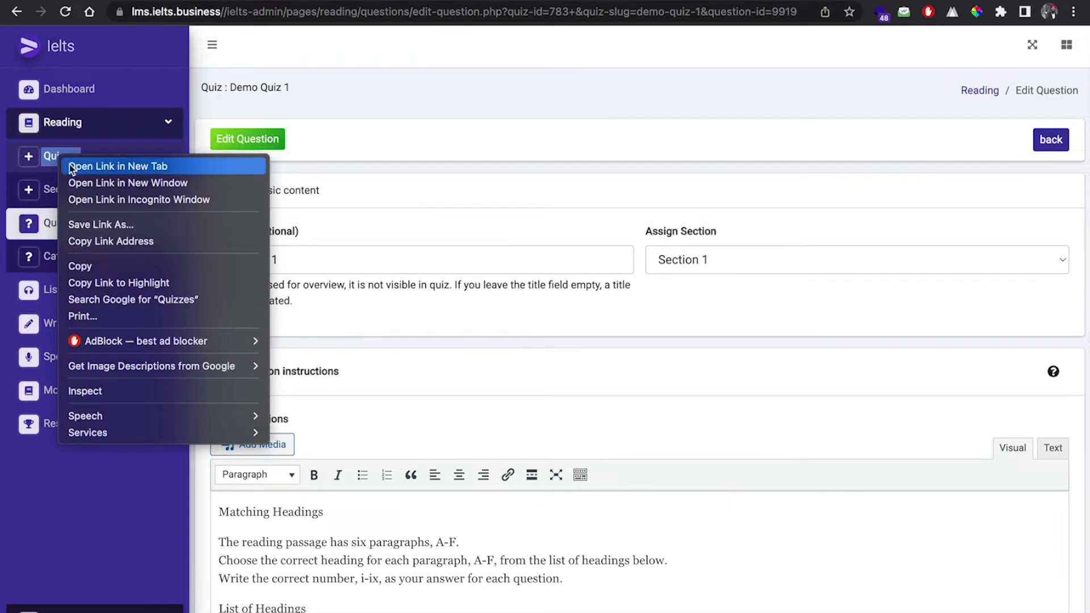
left_click(70, 166)
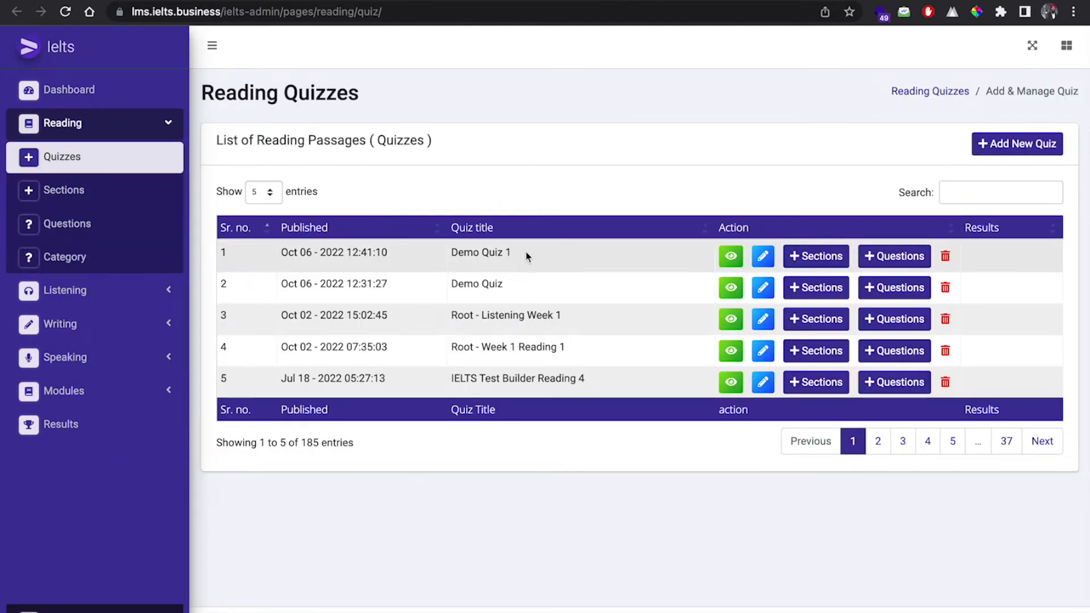
left_click(733, 259)
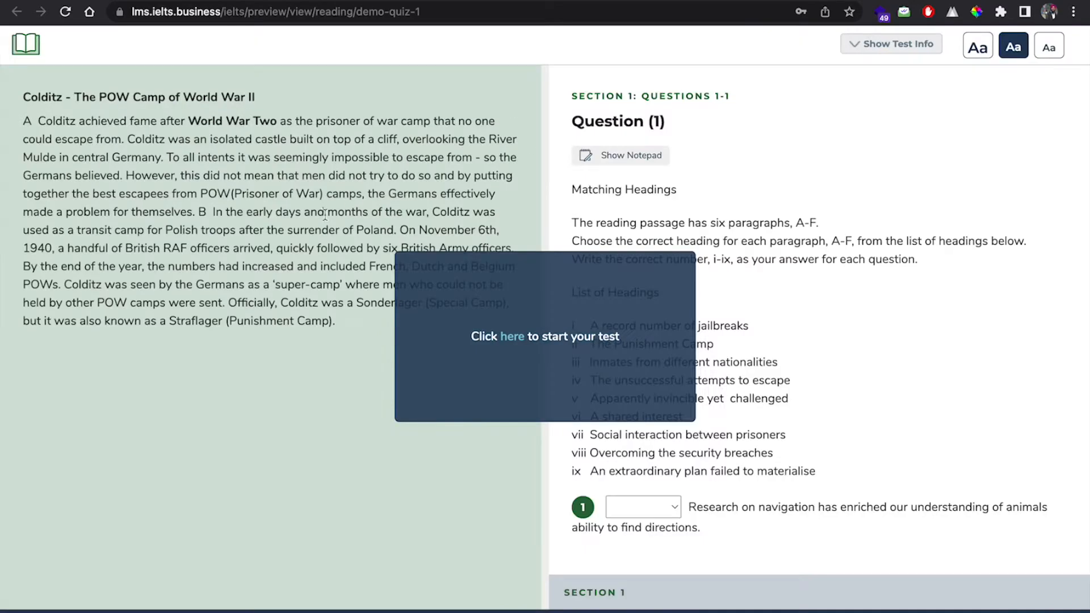
left_click(510, 337)
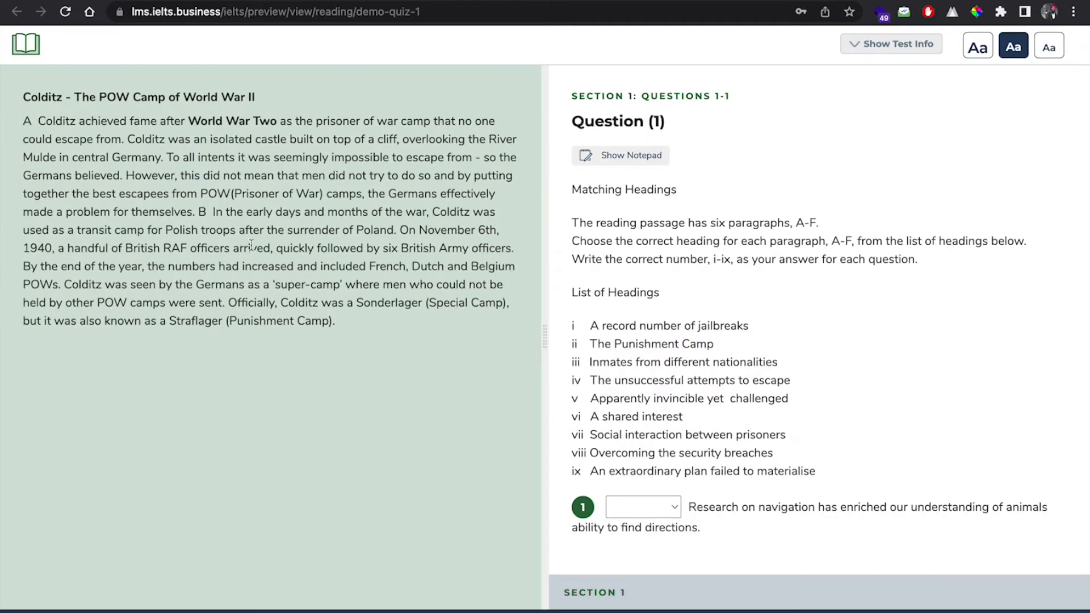
- Look over the passage in the Demo Quiz 1 preview and answer question 1 with No
left_click_drag(30, 122, 194, 189)
left_click_drag(277, 260, 326, 303)
left_click(327, 305)
left_click(652, 507)
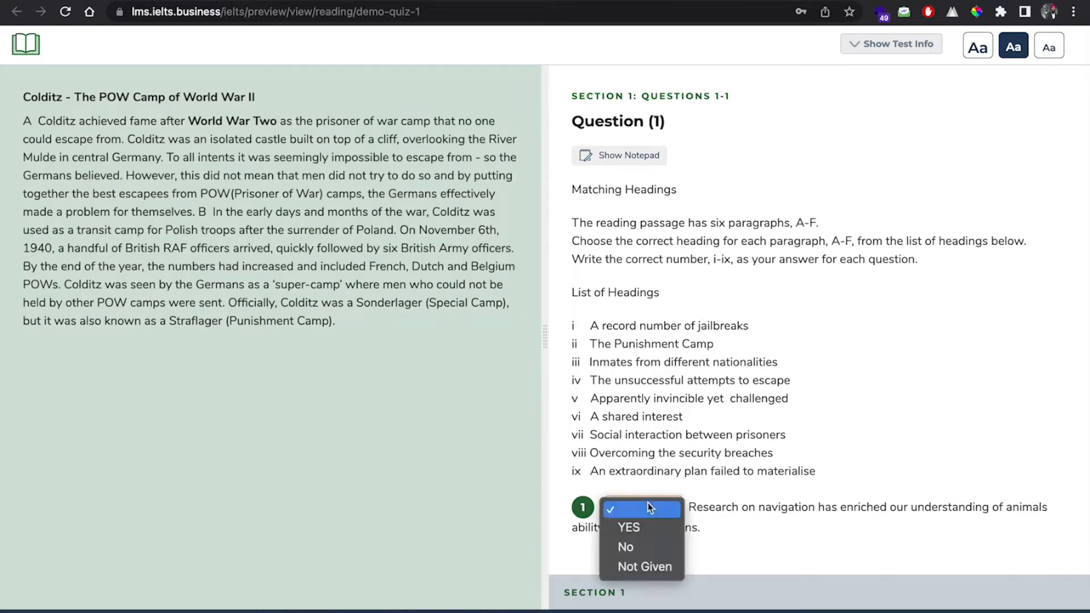
left_click(650, 548)
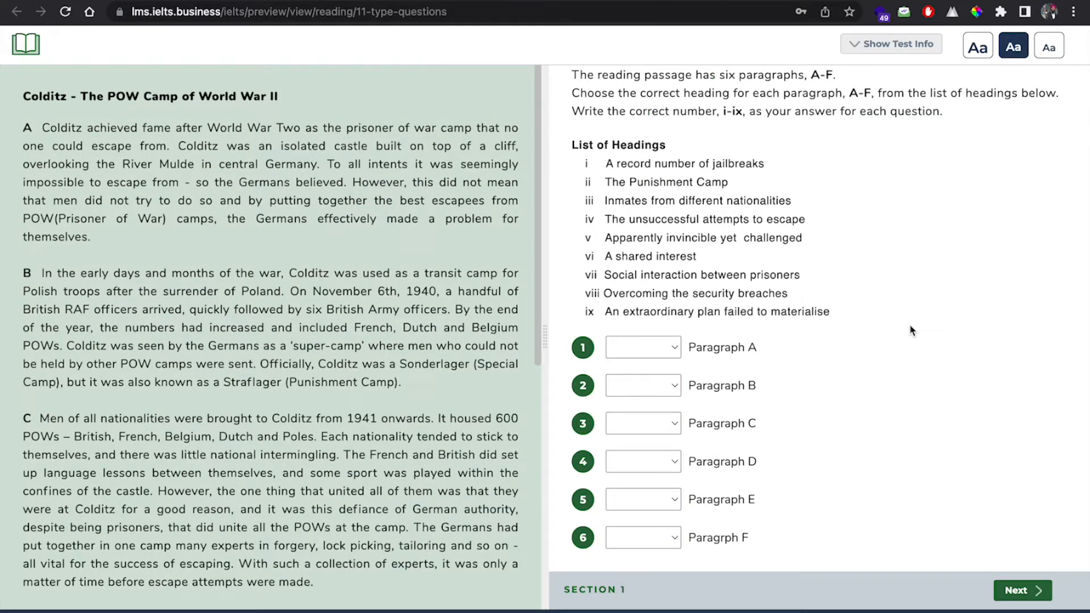
- Go through the 11-type-questions preview to question 18 and choose the answer "be the resident of that country."
scroll(909, 331, "up", 2)
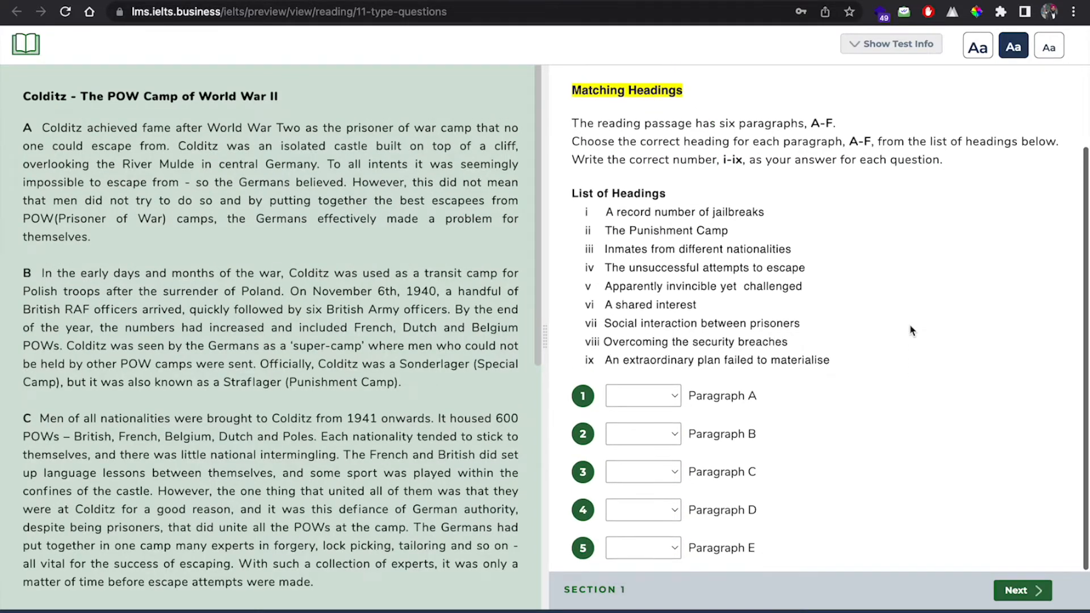
left_click(1017, 591)
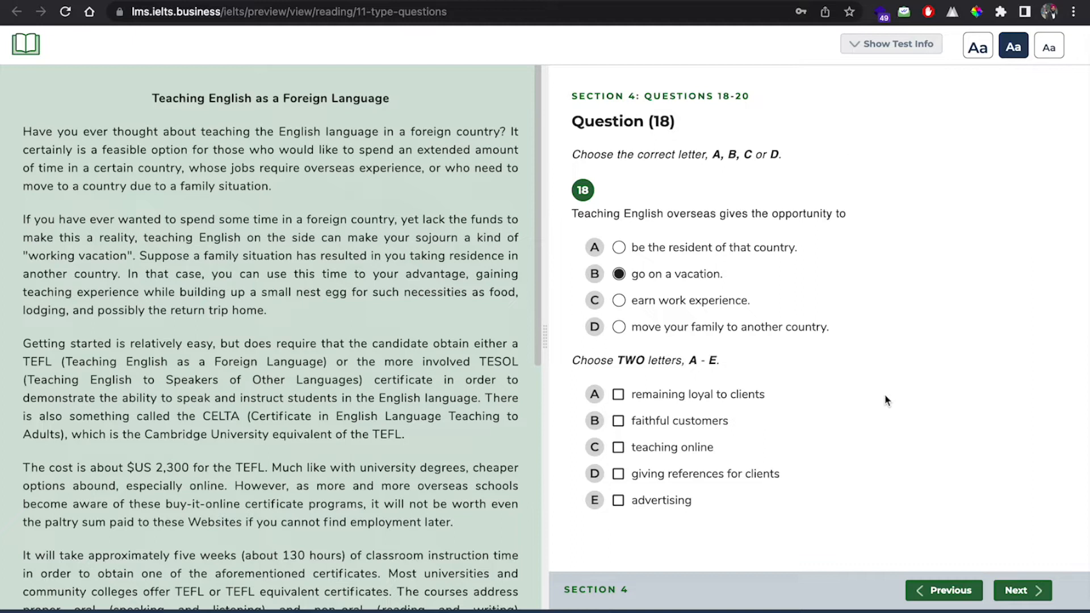
left_click(668, 251)
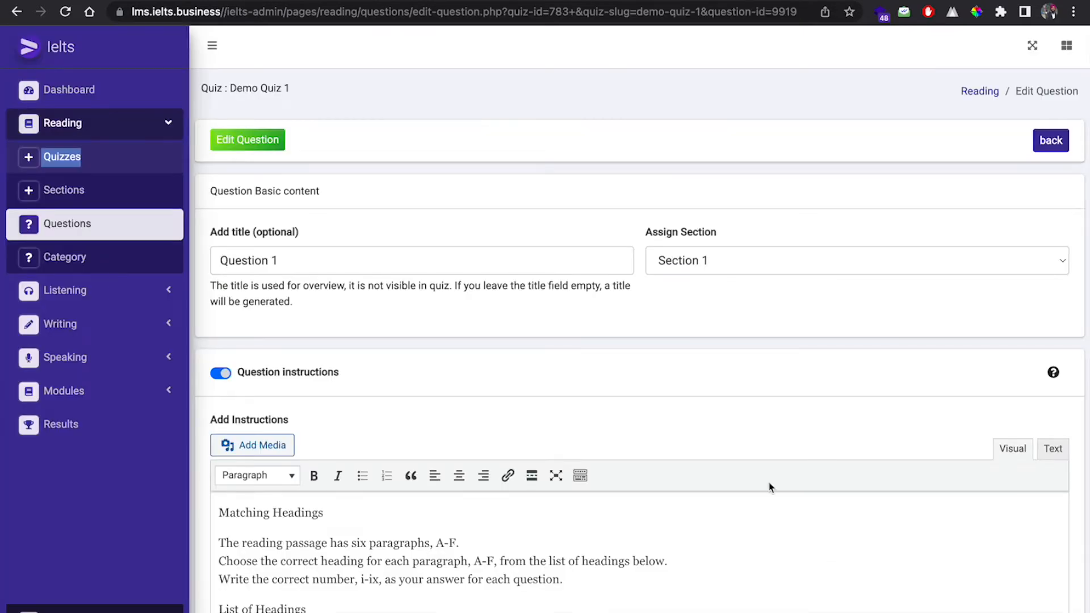
- Start a new question in Demo Quiz 1 from the Question 1 edit page
scroll(770, 487, "down", 20)
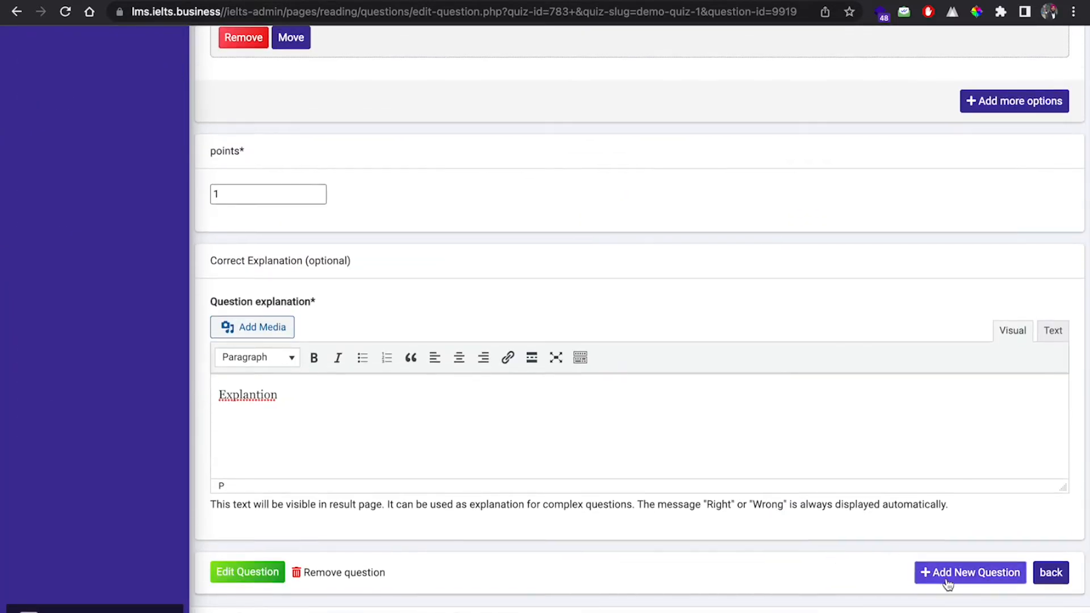
left_click(957, 583)
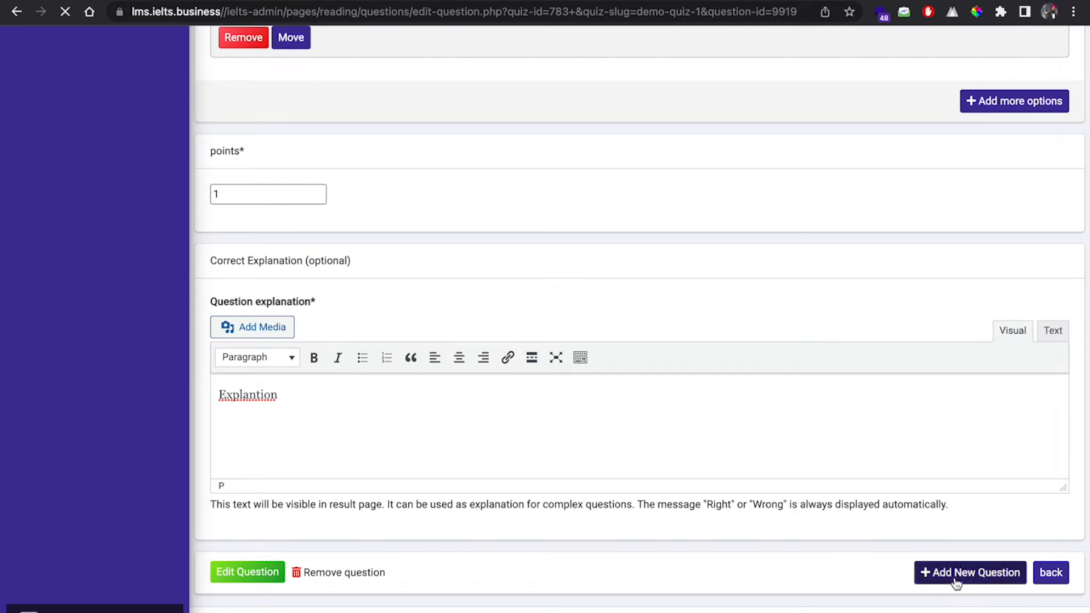
scroll(791, 419, "down", 1)
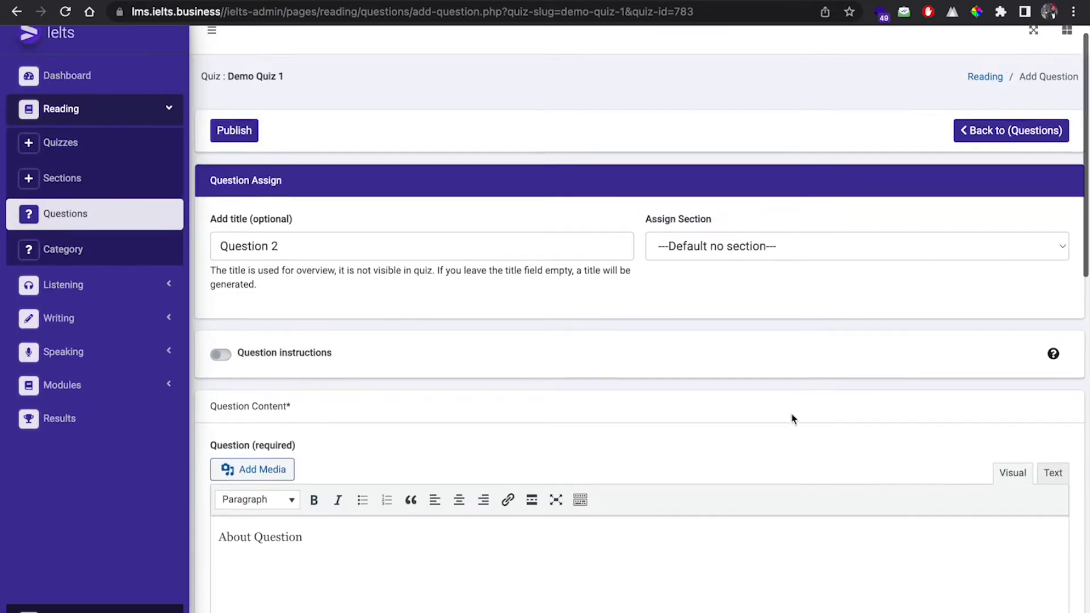
scroll(533, 312, "down", 3)
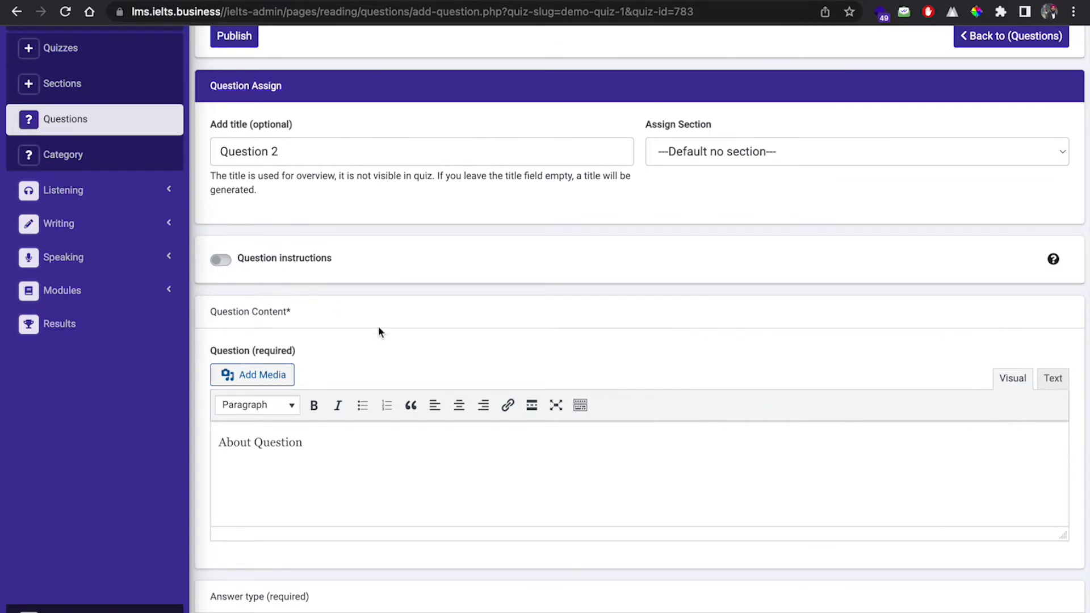
scroll(377, 329, "down", 3)
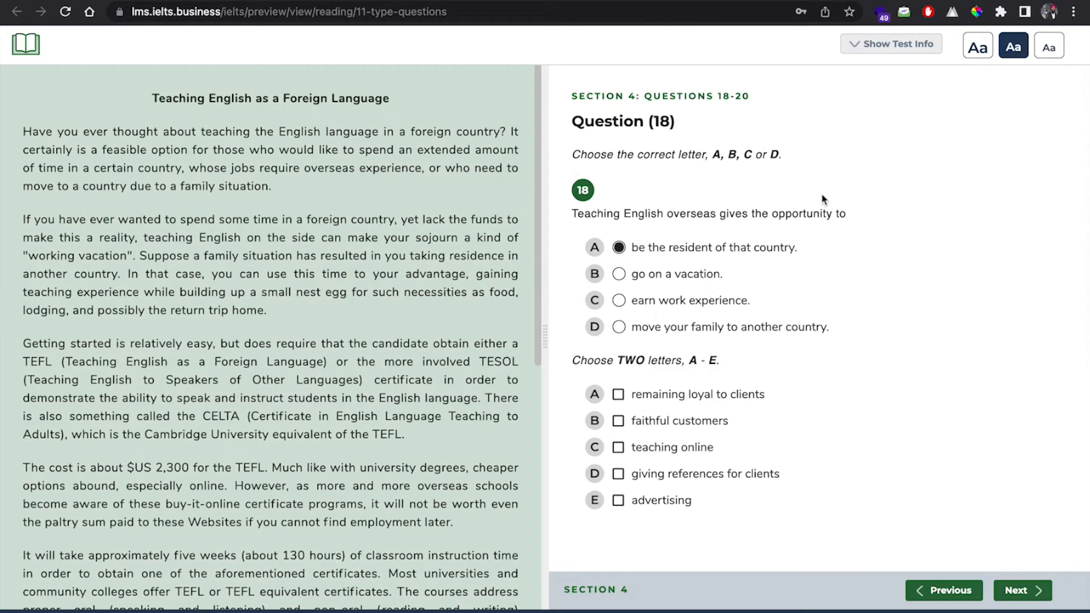
- Copy question 18's statement, "Teaching English overseas gives the opportunity to", from the preview over the placeholder question content of Question 2
left_click_drag(857, 214, 561, 220)
key("super+c")
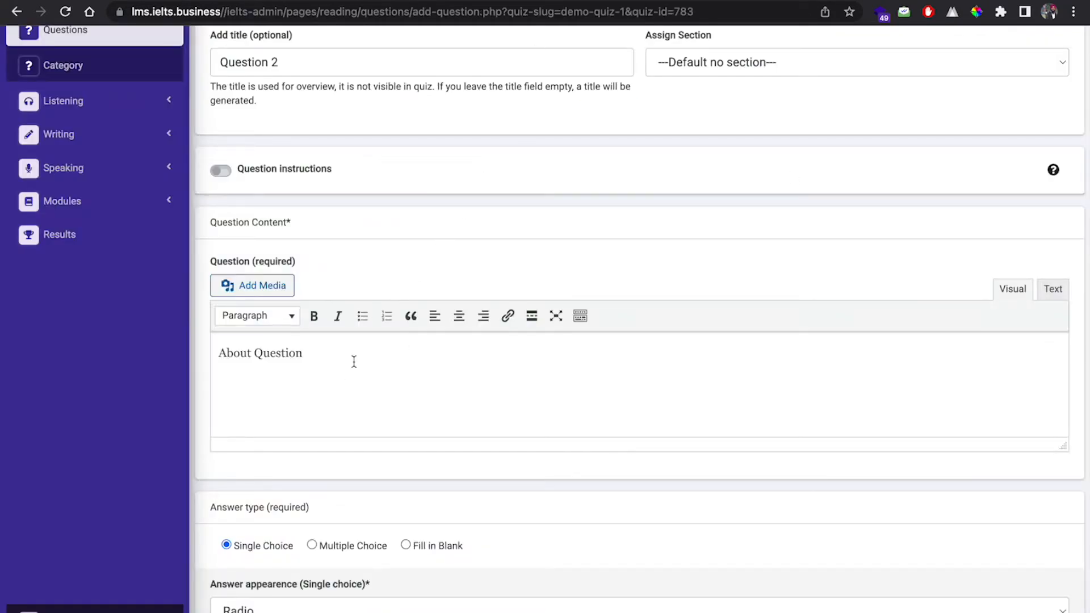
left_click_drag(309, 353, 195, 349)
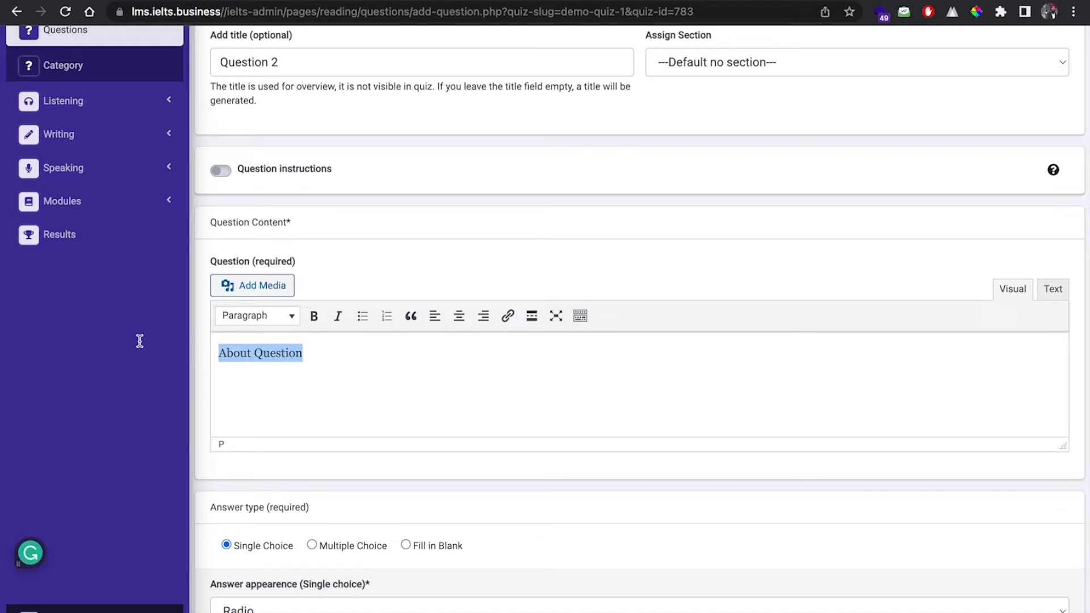
key("super+v")
- Switch the single choice answer appearance of Question 2 to Select and back to Radio
scroll(140, 341, "down", 5)
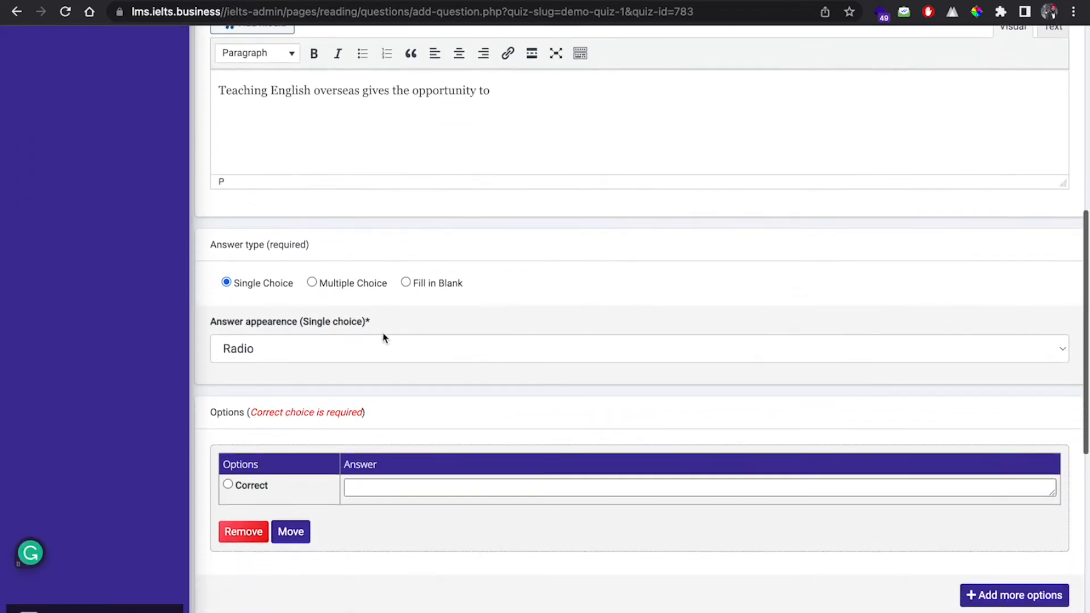
left_click(352, 354)
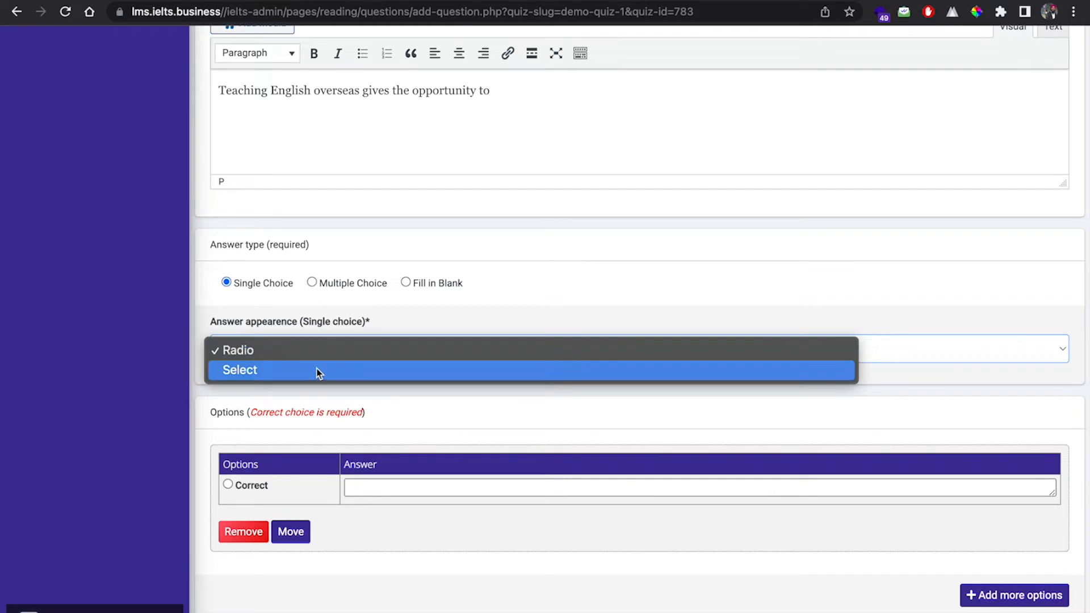
left_click(335, 369)
left_click(337, 350)
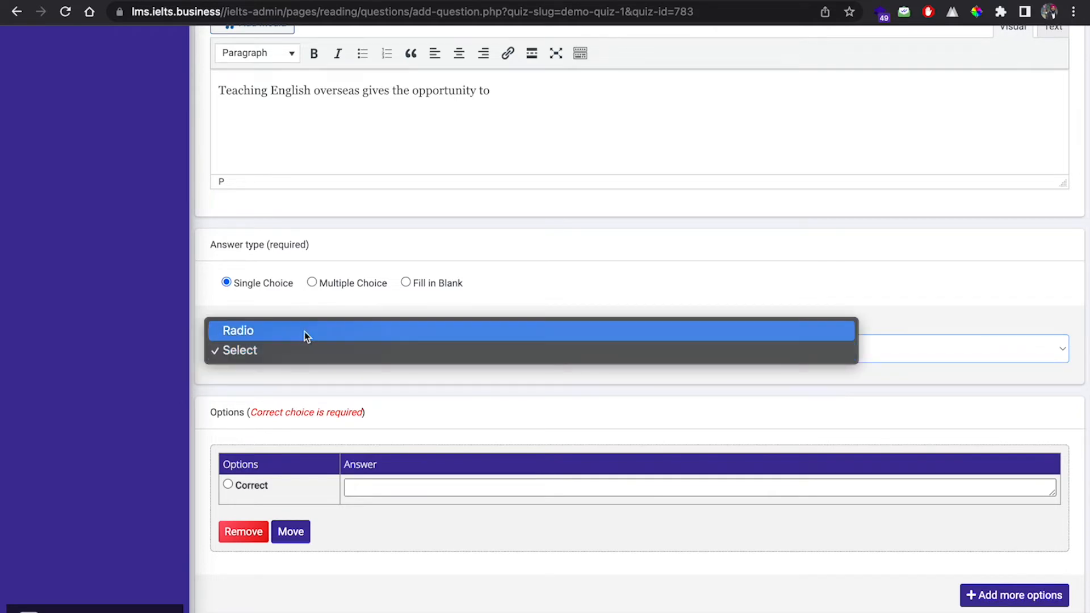
left_click(317, 330)
- Copy "be the resident of that country." from the preview into the first answer option of Question 2
scroll(448, 381, "down", 2)
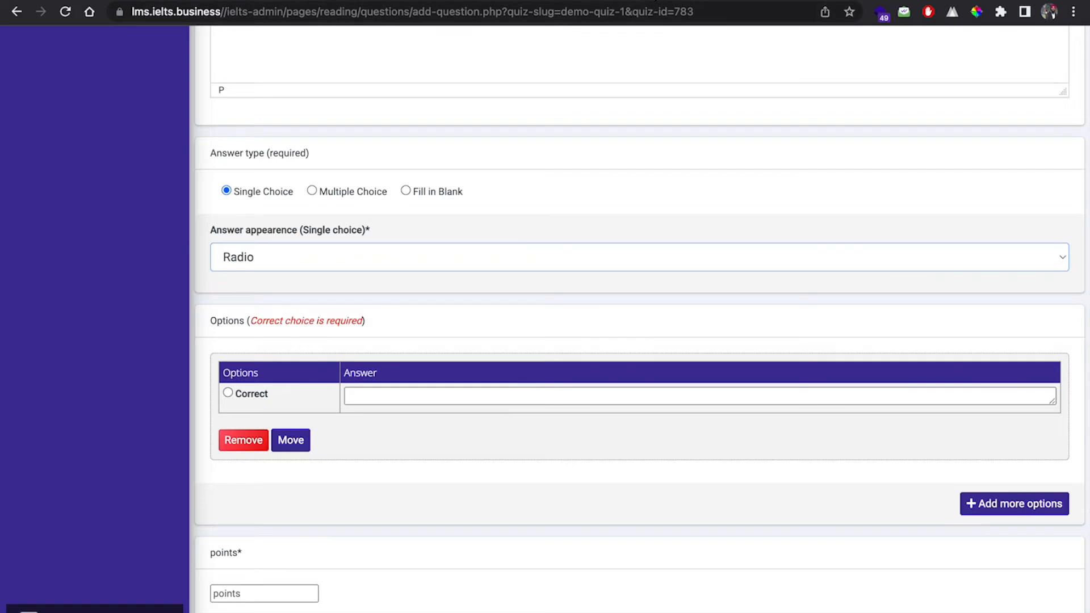
left_click(656, 2)
left_click_drag(801, 248, 631, 249)
key("super+c")
left_click(488, 1)
left_click(376, 395)
key("super+v")
- Add a second answer option to Question 2 with the copied text "go on a vacation."
left_click(1014, 504)
scroll(699, 488, "down", 1)
scroll(699, 488, "down", 1)
left_click(656, 1)
left_click_drag(722, 275, 630, 274)
key("super+c")
left_click(488, 1)
left_click(372, 447)
key("super+v")
- Add a third answer option to Question 2 with the copied text "earn work experience."
left_click(1014, 557)
left_click(656, 1)
left_click_drag(783, 302, 630, 302)
key("super+c")
left_click(488, 1)
left_click(419, 464)
key("super+v")
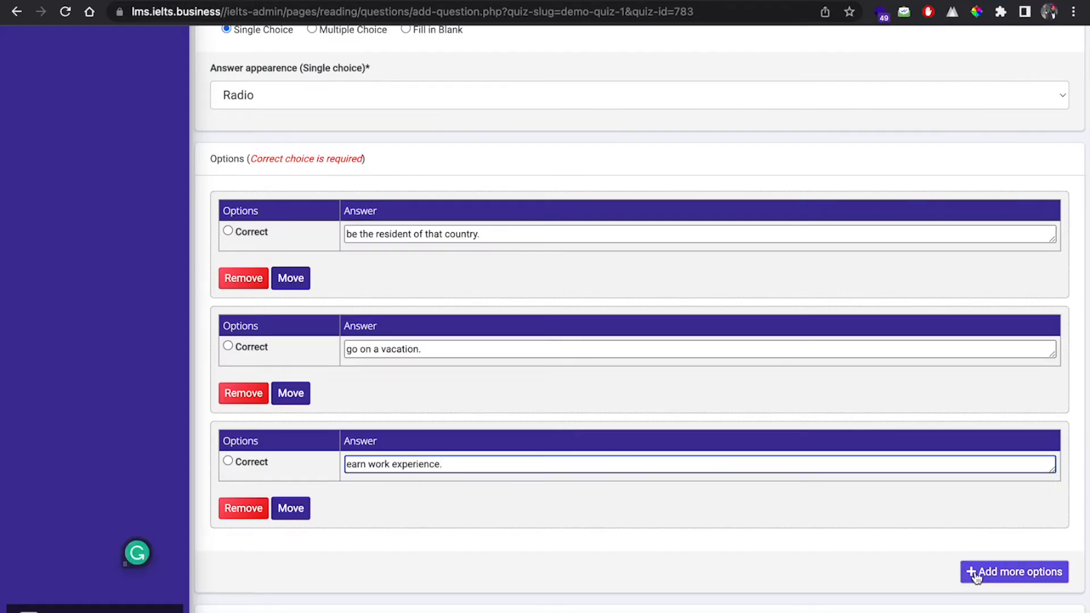
- Add a fourth answer option to Question 2 with the copied text "move your family to another country."
left_click(975, 573)
scroll(625, 340, "down", 1)
left_click(656, 1)
left_click_drag(829, 324, 629, 324)
key("super+c")
left_click(488, 1)
left_click(429, 502)
key("super+v")
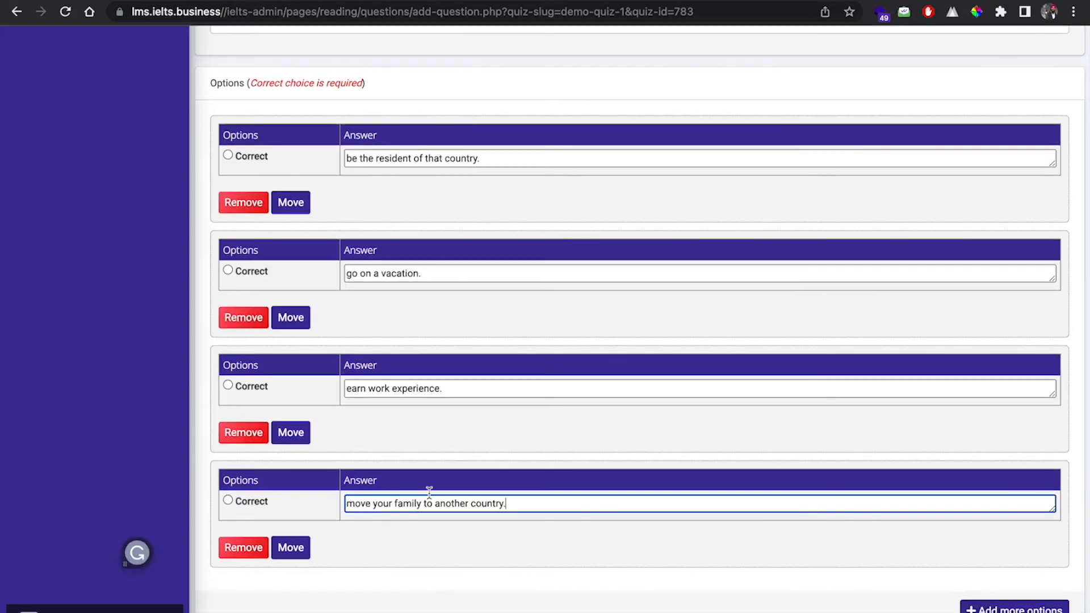
- Mark "go on a vacation." as the correct answer of Question 2 and set the points to 1
scroll(429, 491, "up", 1)
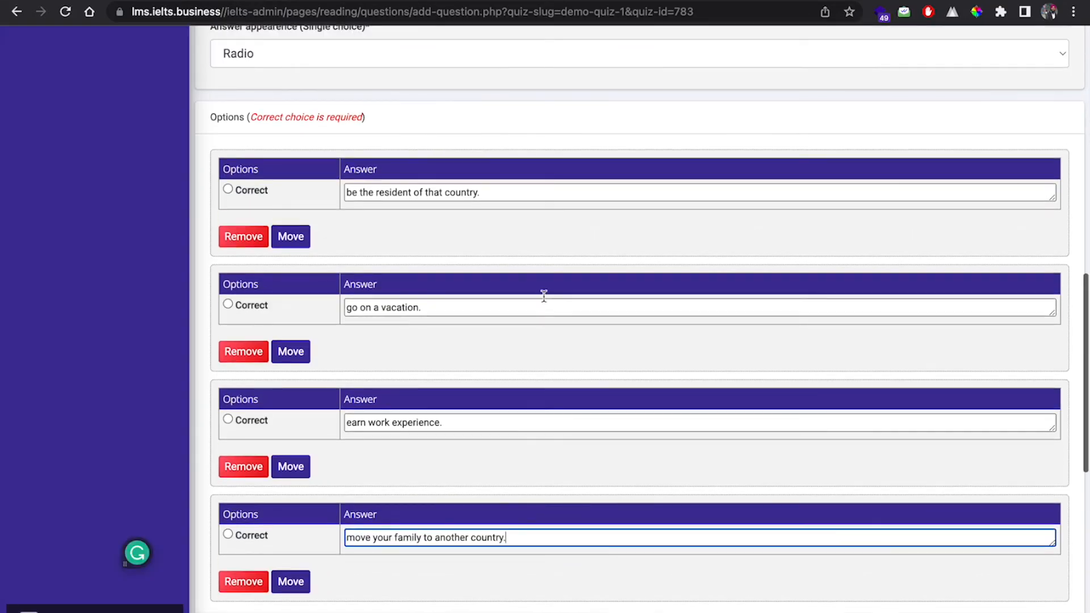
left_click(228, 305)
scroll(369, 368, "down", 5)
scroll(368, 370, "down", 2)
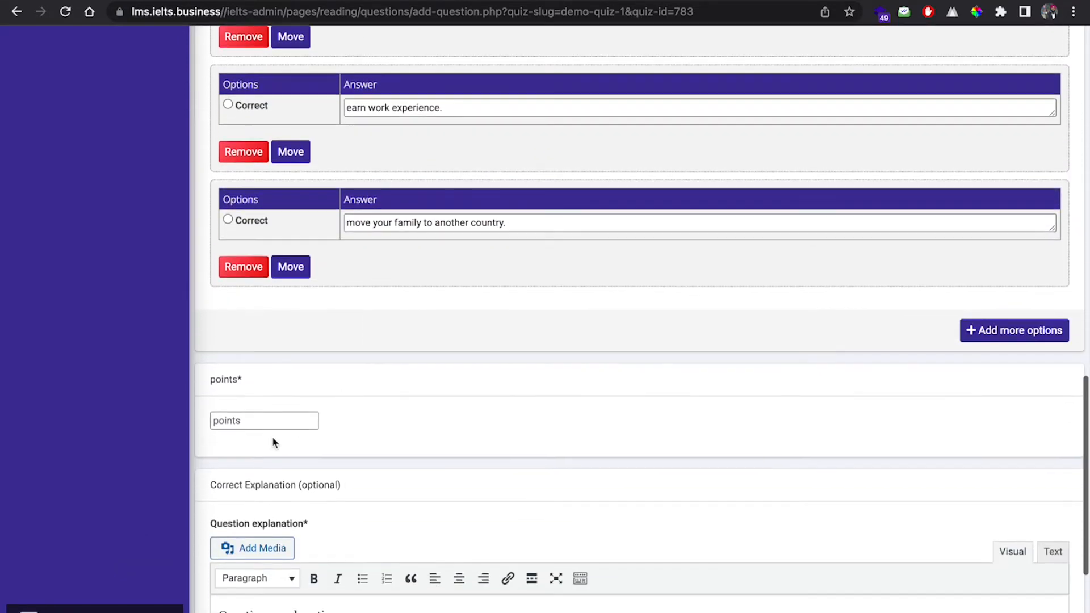
left_click(270, 419)
type("1")
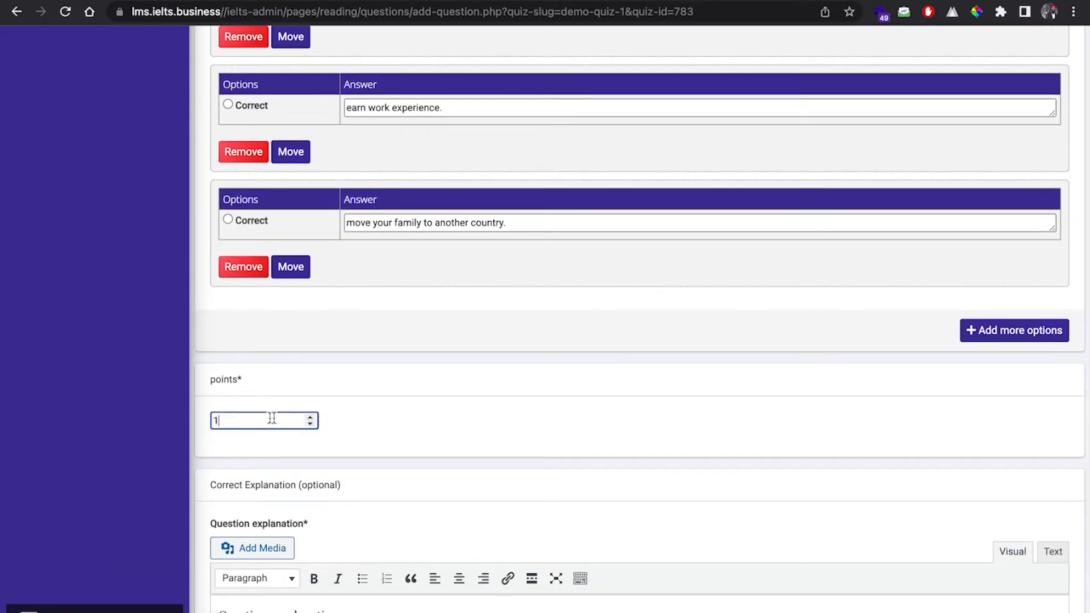
- Publish Question 2 and start the Demo Quiz 1 test preview again to check it
scroll(506, 443, "down", 4)
scroll(460, 474, "down", 1)
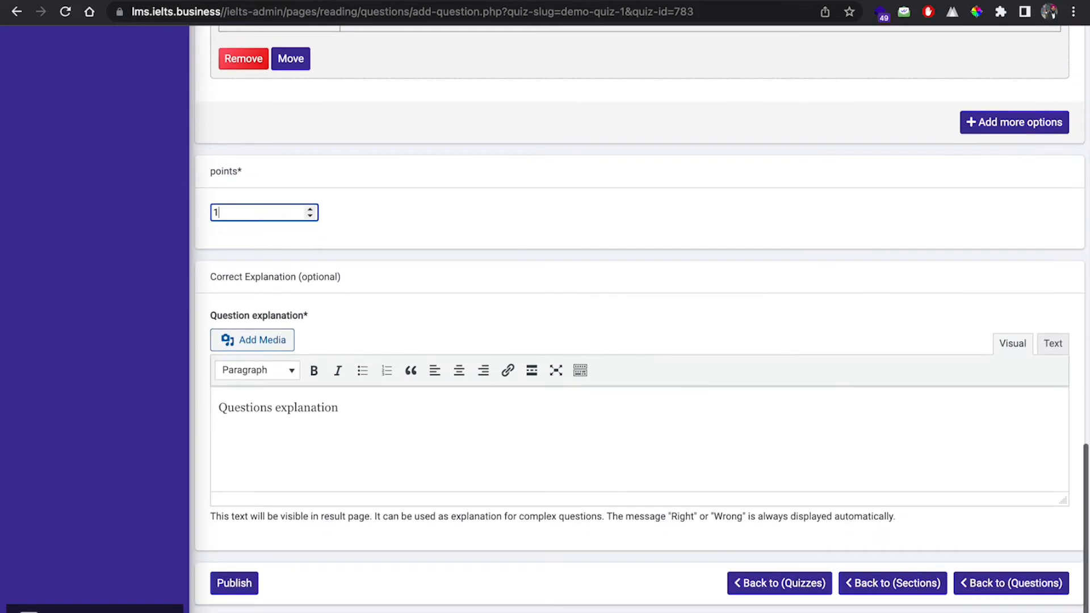
left_click(230, 585)
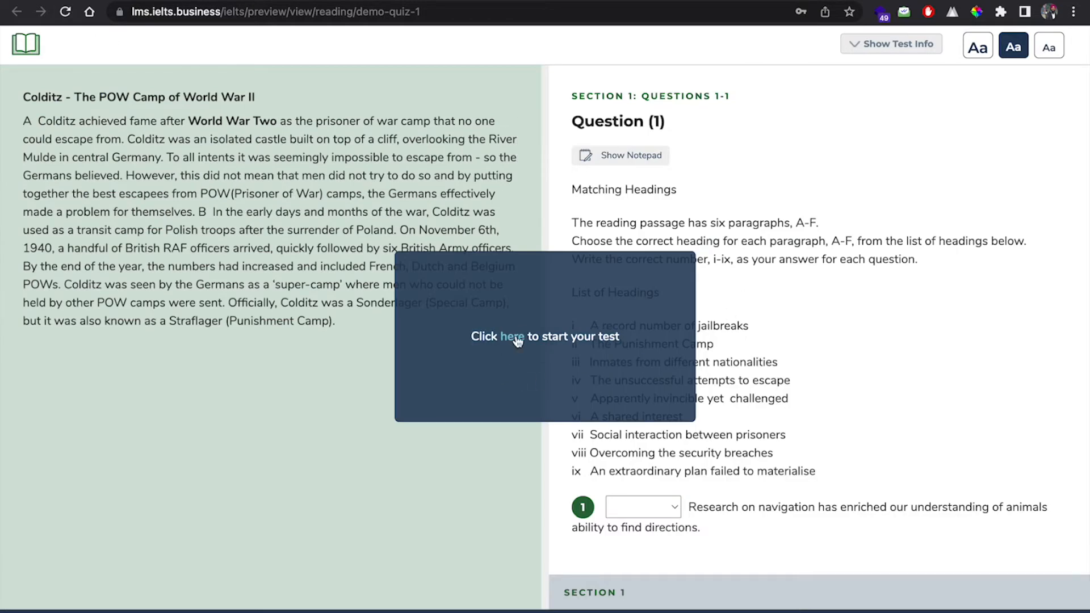
left_click(513, 338)
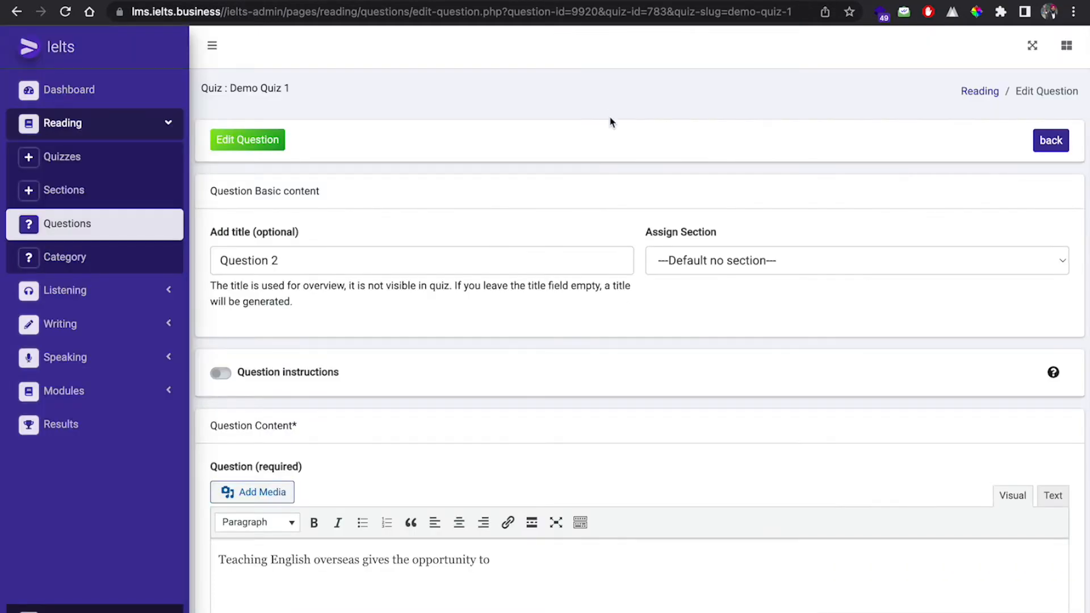
- Assign Question 2 to Section 1 and save the edited question
left_click(730, 266)
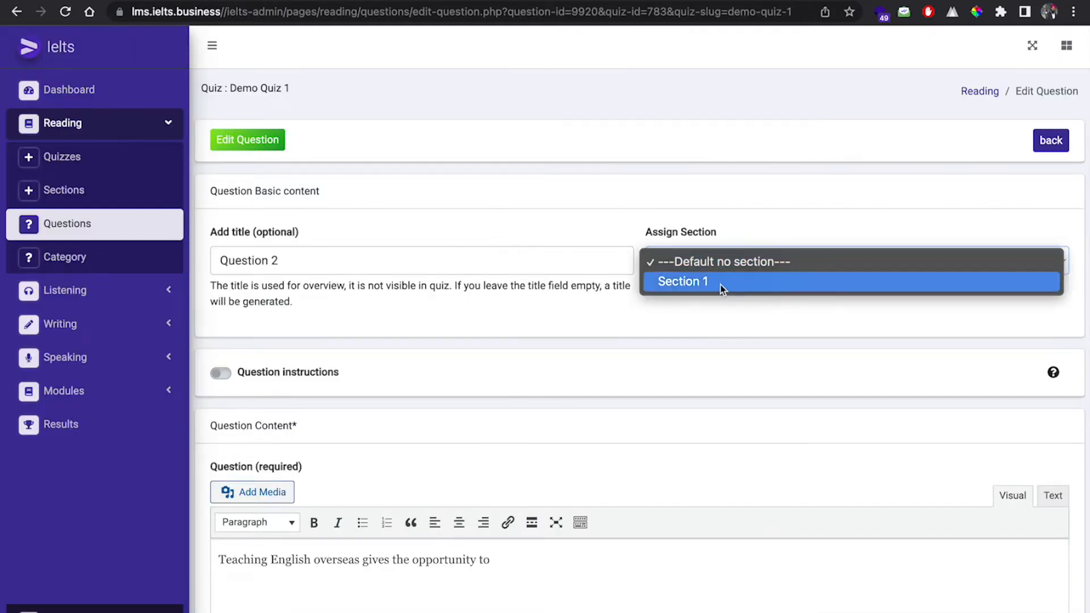
left_click(714, 285)
scroll(651, 358, "down", 15)
scroll(652, 357, "down", 6)
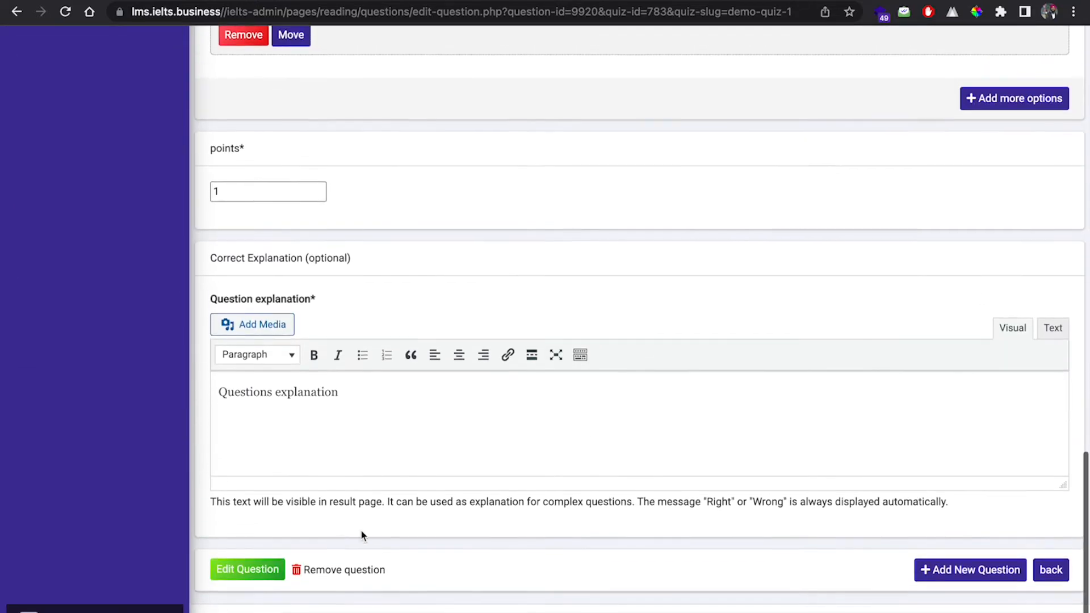
left_click(242, 572)
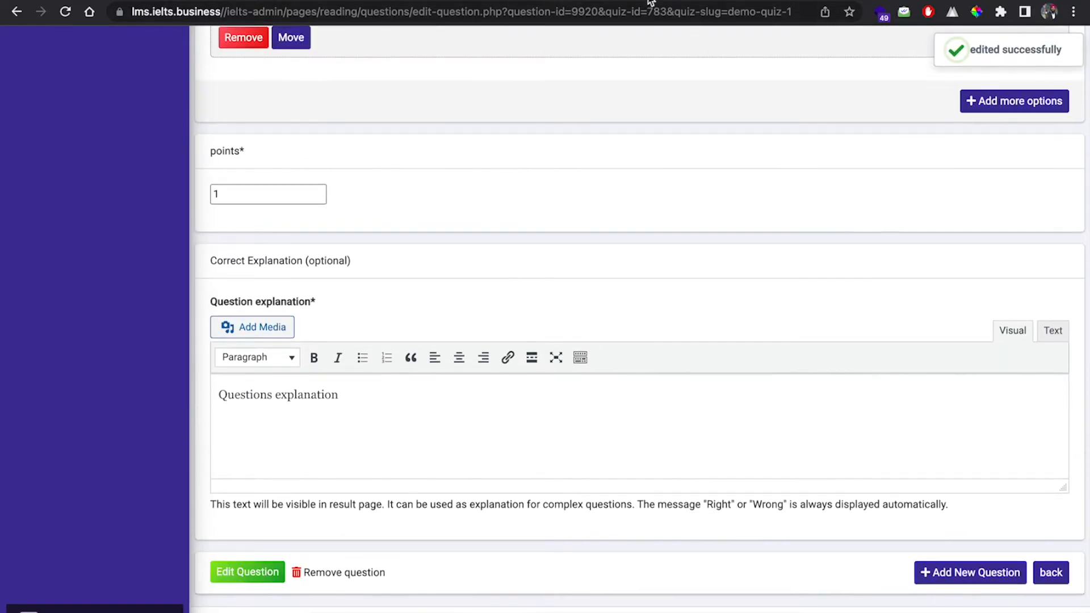
- Reload and start the Demo Quiz 1 test preview, and try answers B and C of Question 2
left_click(650, 1)
left_click(64, 11)
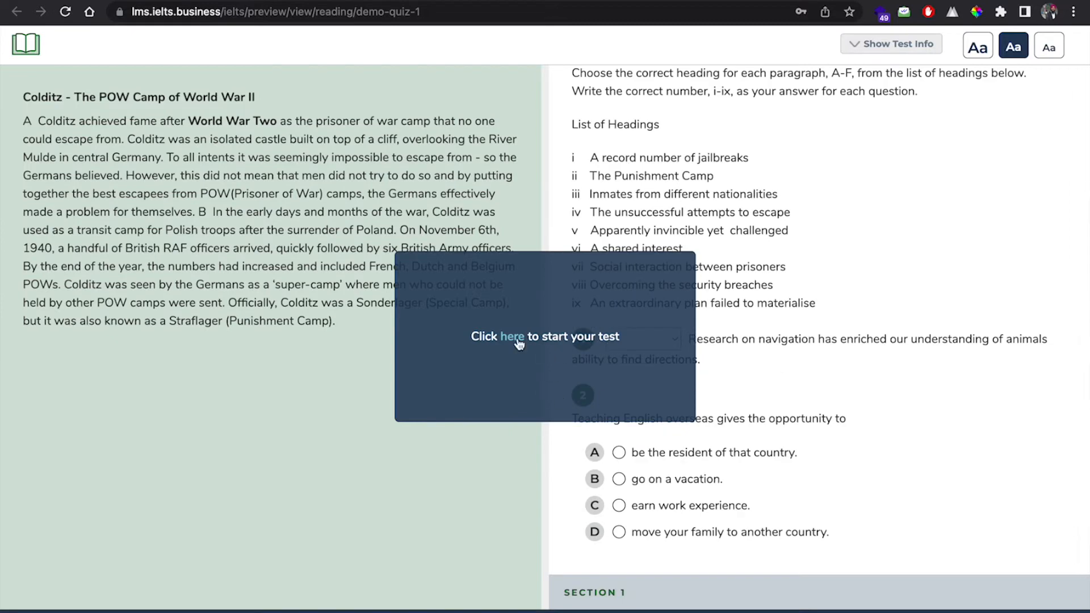
left_click(518, 339)
left_click_drag(576, 419, 871, 414)
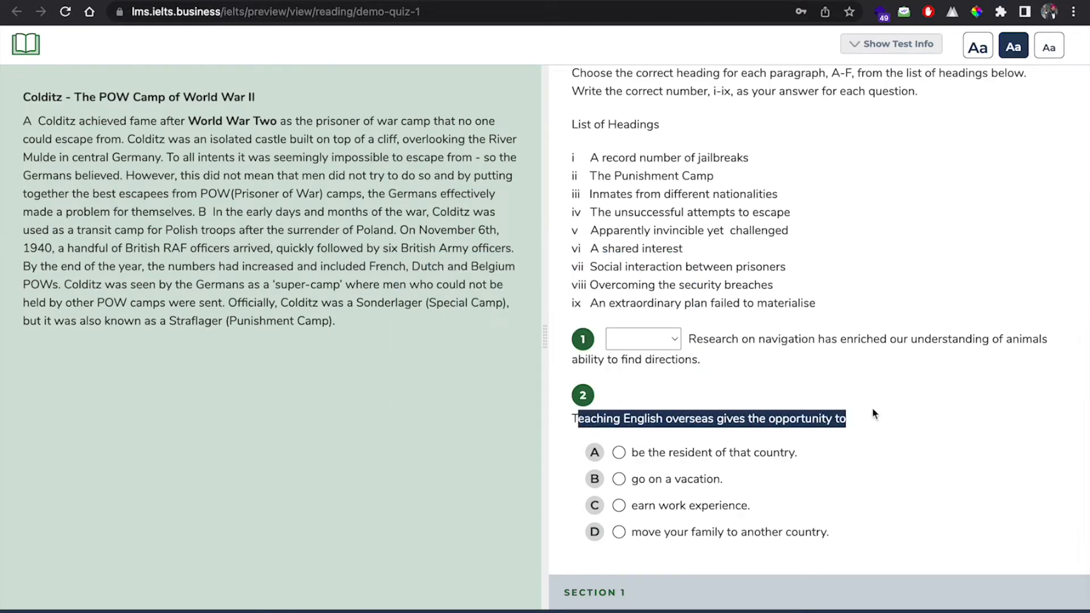
left_click(620, 478)
left_click(619, 505)
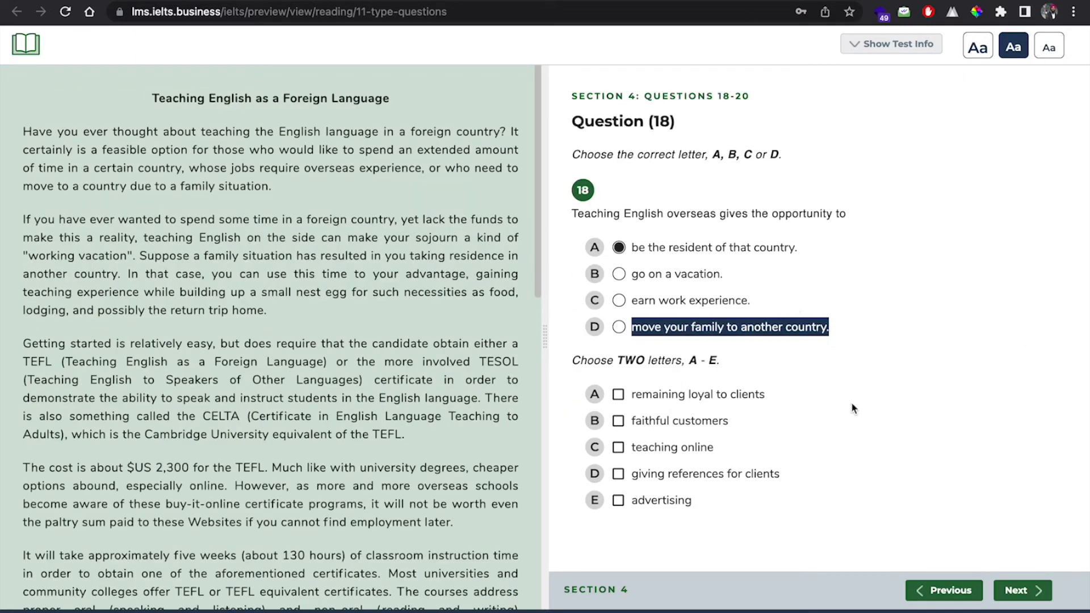
- In the 11-type-questions preview, tick "remaining loyal to clients" and "faithful customers" in the sample "Choose TWO letters" question
left_click(841, 409)
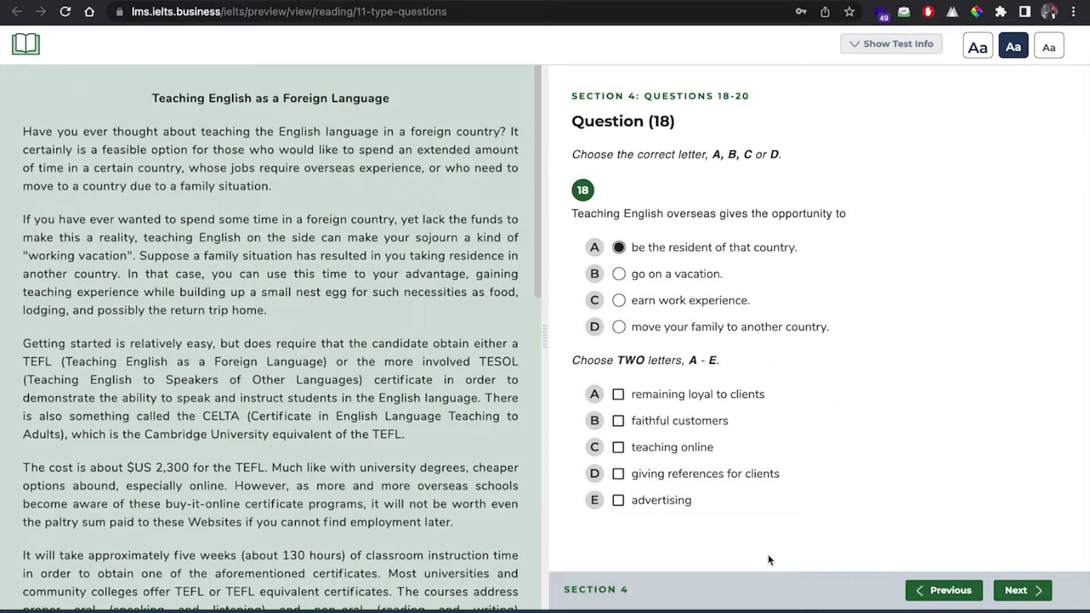
left_click(620, 399)
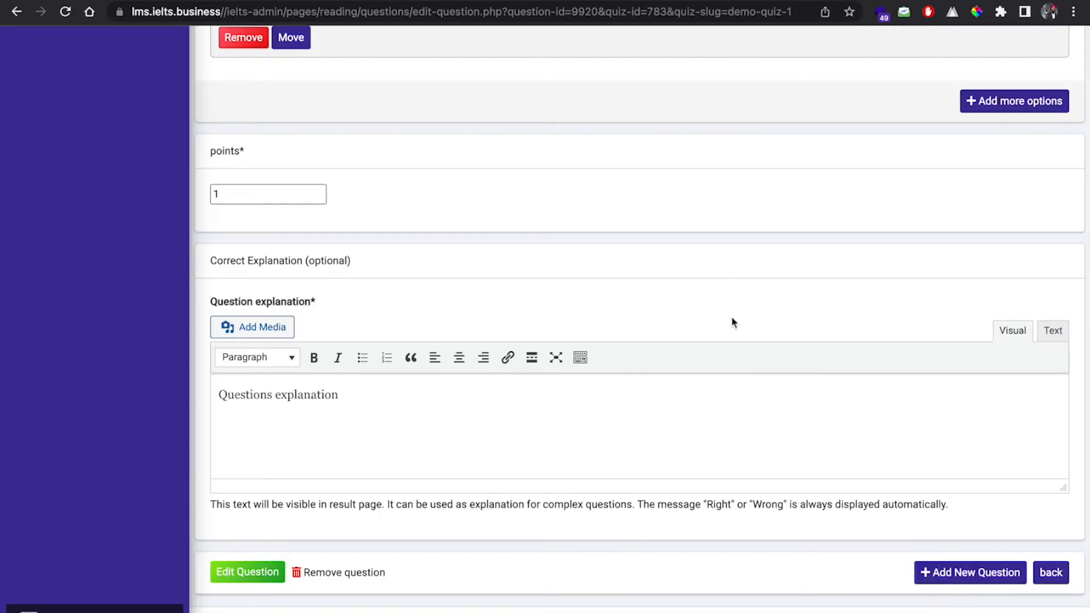
- Add a new Question 3 to Demo Quiz 1 and assign it to Section 1
left_click(964, 574)
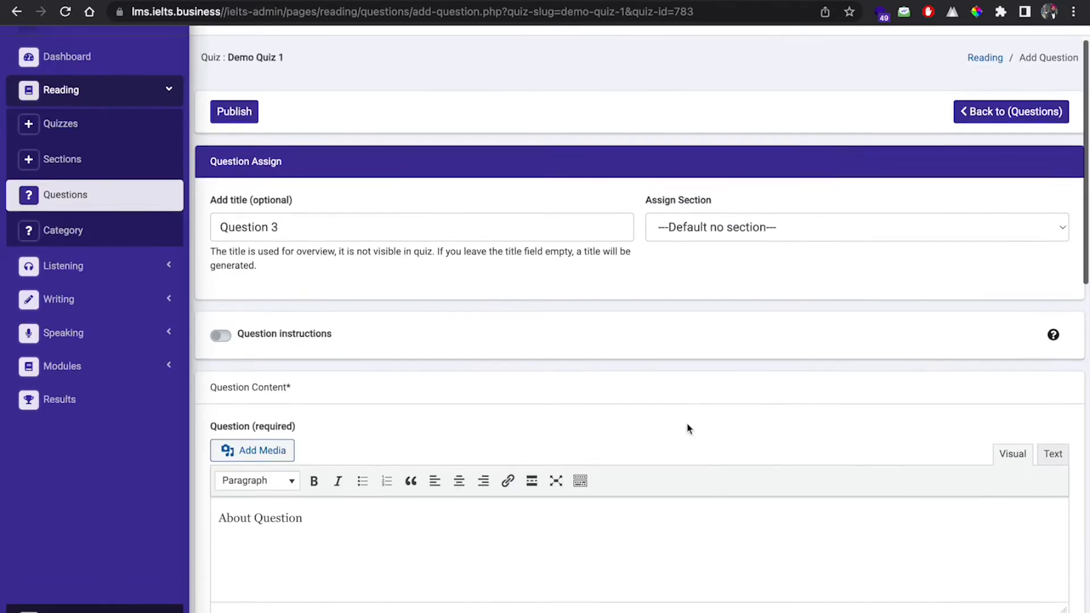
scroll(752, 205, "down", 1)
left_click(752, 196)
left_click(751, 214)
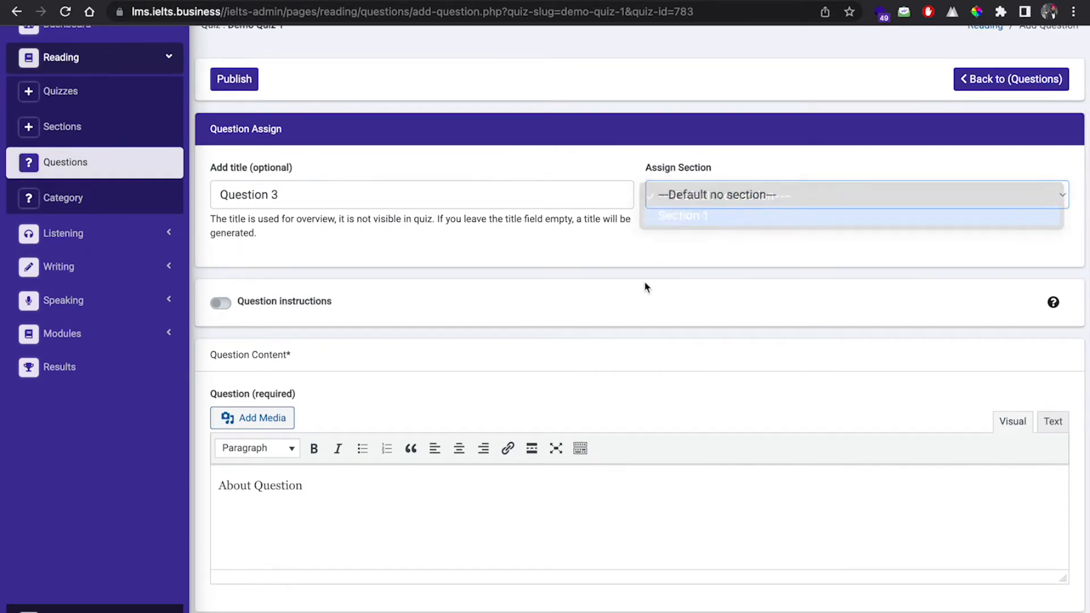
- Replace Question 3's placeholder content with the text "Choose TWO letters, A - E." copied from the 11-type-questions preview
scroll(565, 318, "down", 3)
scroll(404, 243, "down", 2)
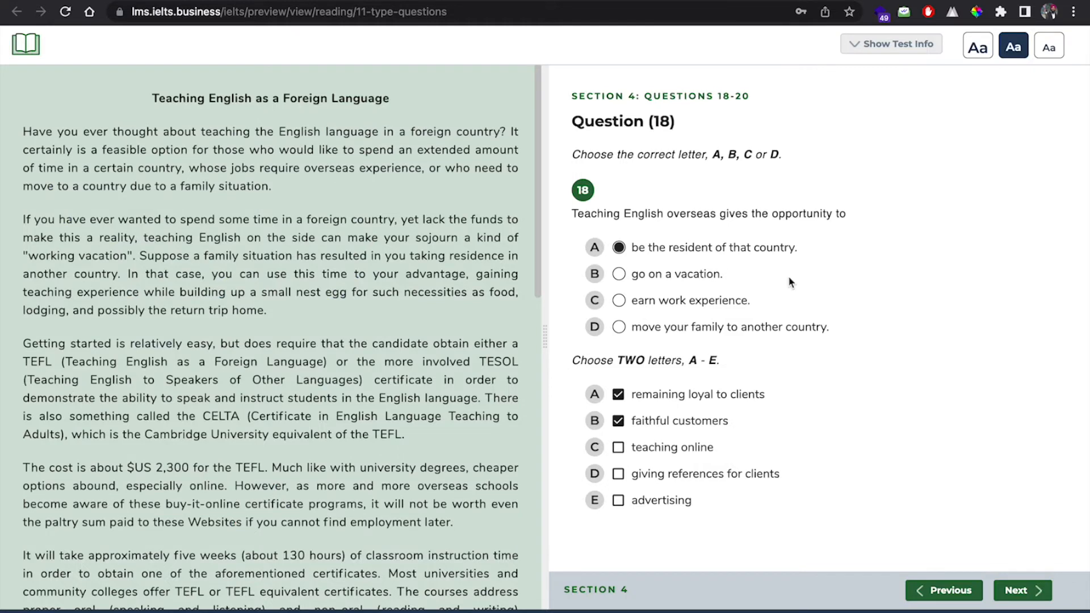
left_click_drag(720, 360, 571, 366)
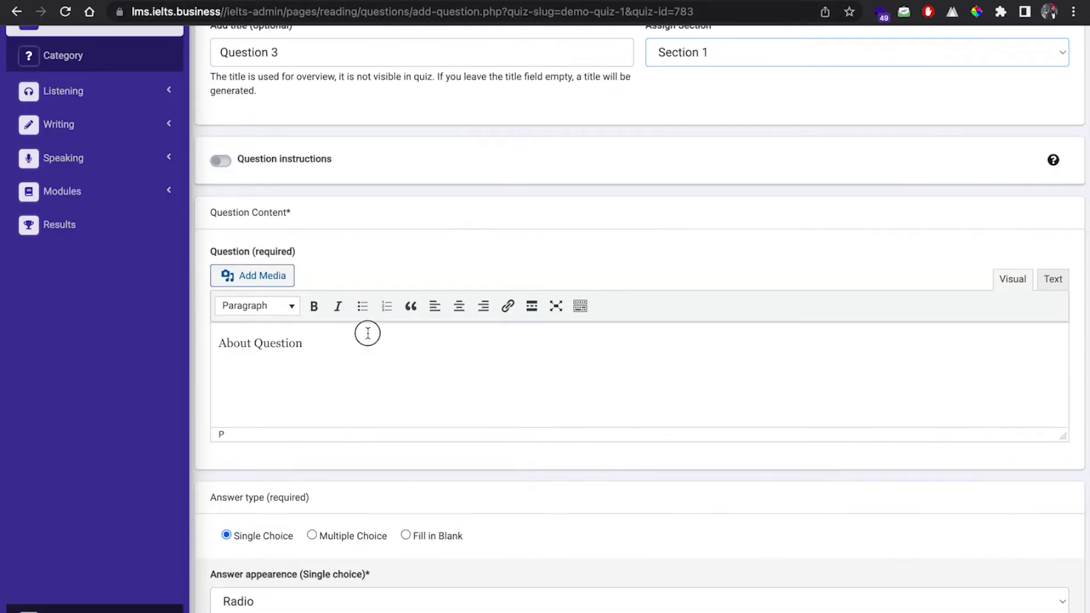
left_click_drag(198, 335, 313, 351)
key("ctrl+v")
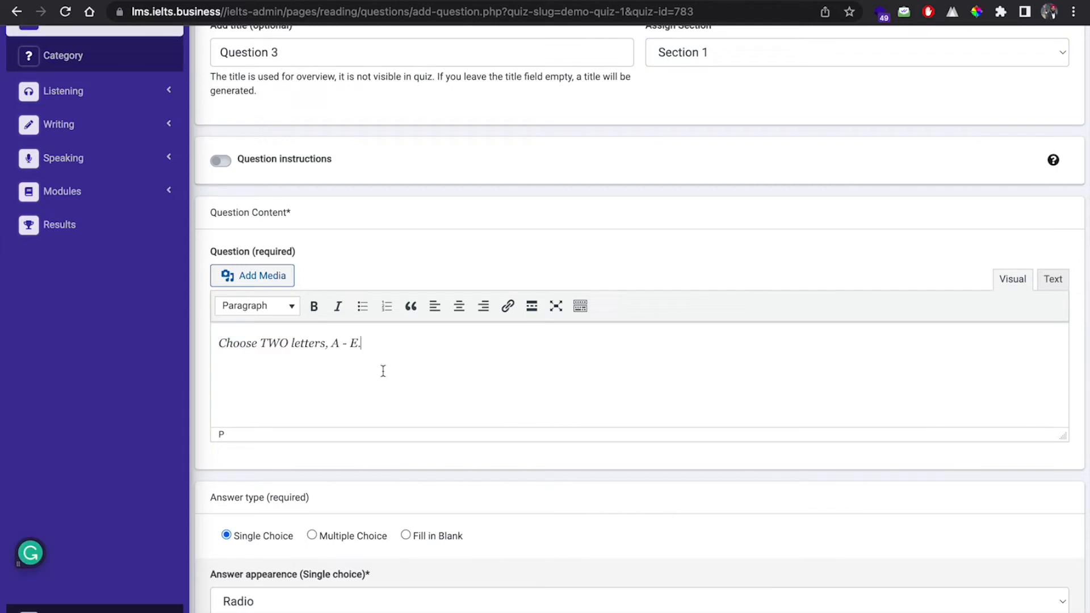
- Set Question 3 to Multiple Choice with the answers Option A, Option B, Option C and Option D
scroll(383, 369, "down", 6)
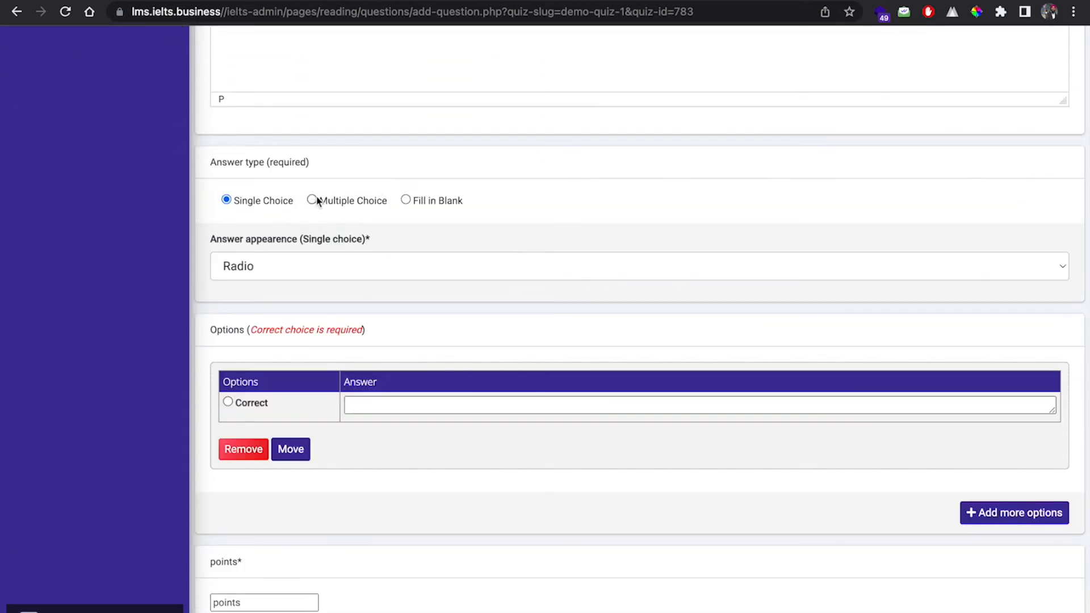
left_click(312, 201)
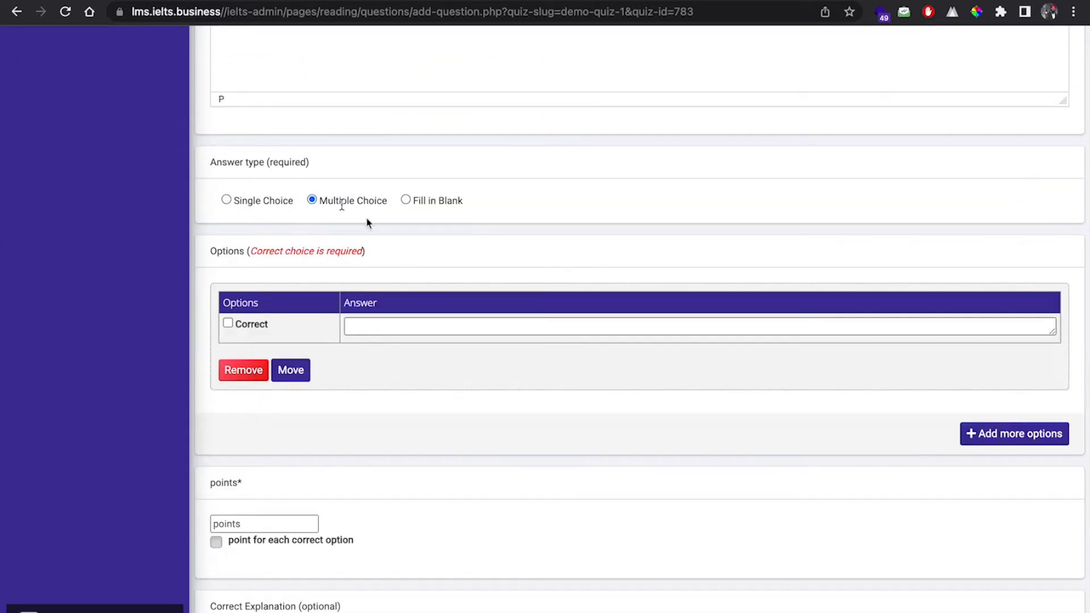
scroll(384, 236, "down", 2)
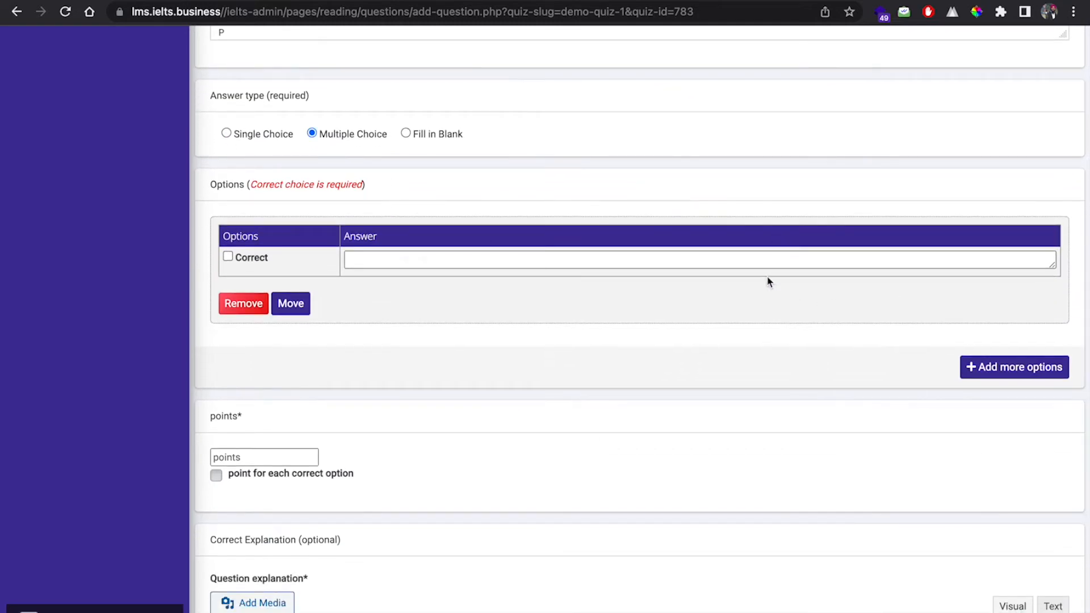
left_click(759, 260)
type("Option D")
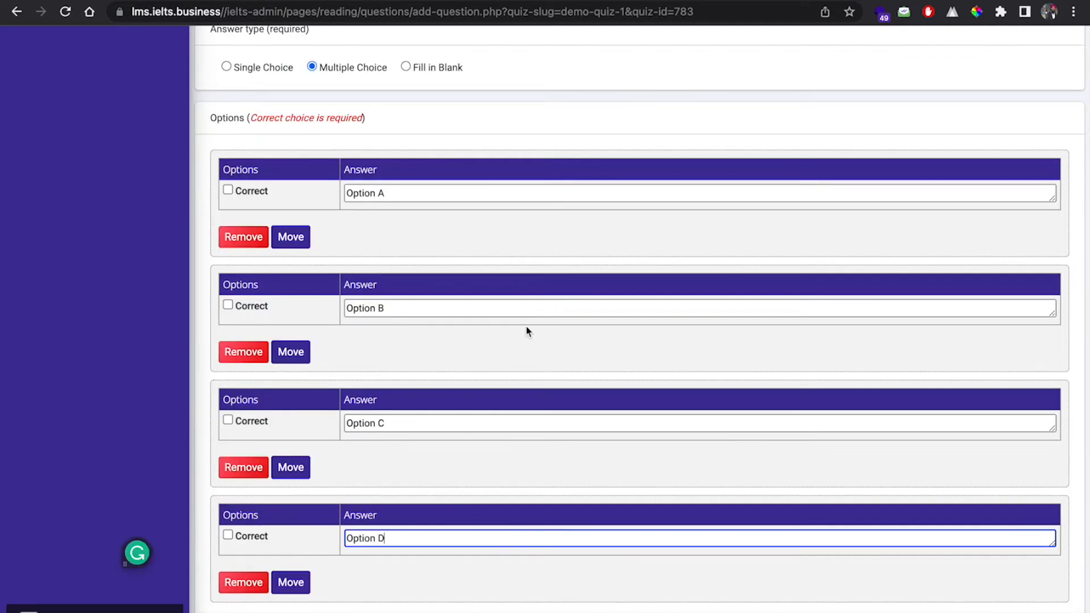
- Mark Option A and Option C as the correct answers of Question 3
left_click(228, 191)
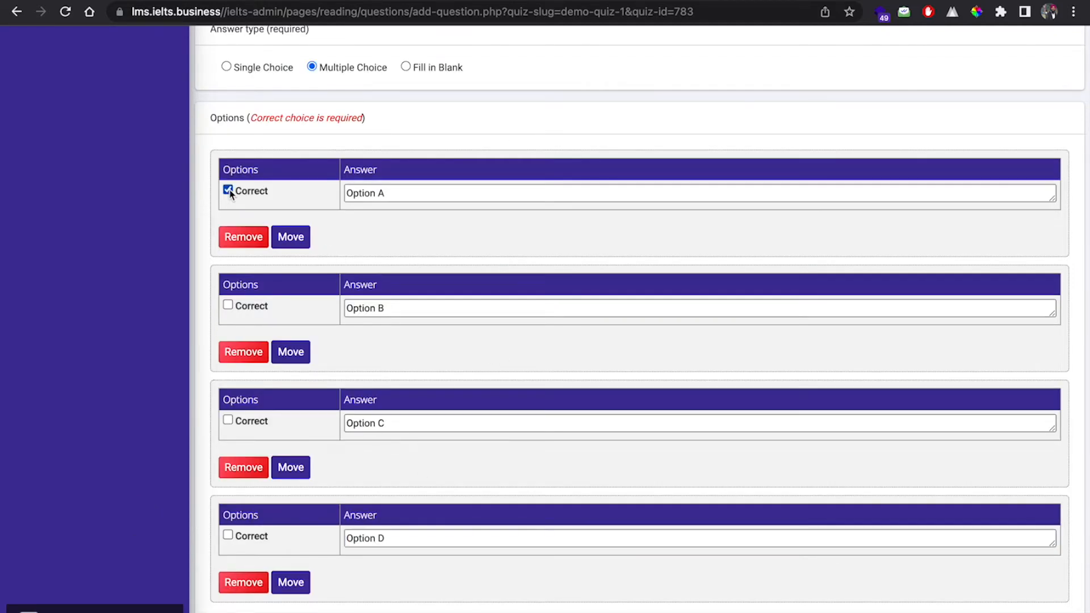
left_click(228, 420)
scroll(420, 267, "down", 1)
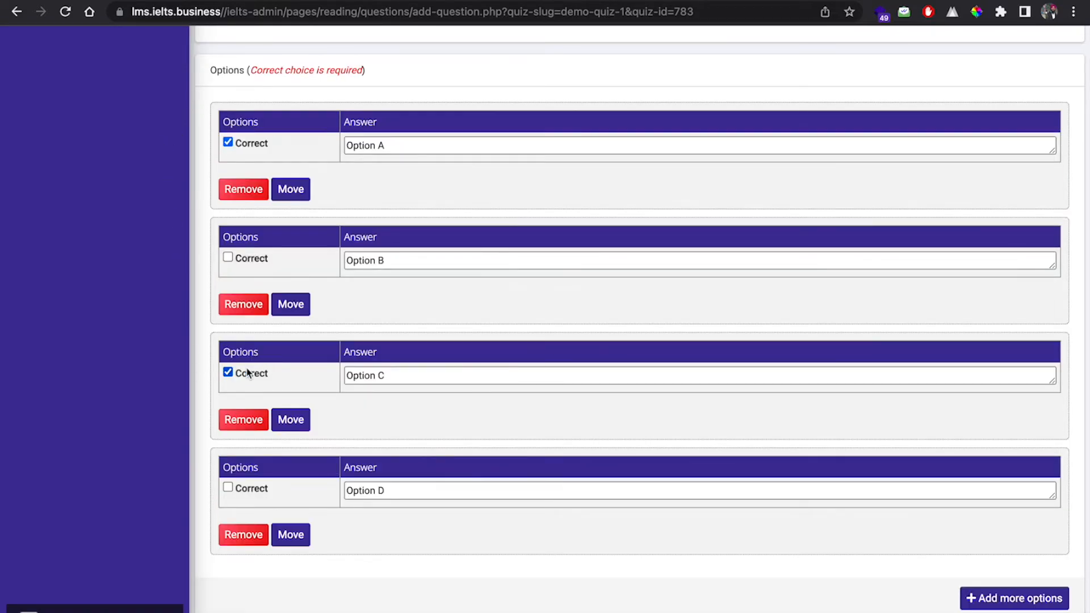
- Set Question 3's points to 1 and award the point for each correct option
scroll(248, 373, "down", 4)
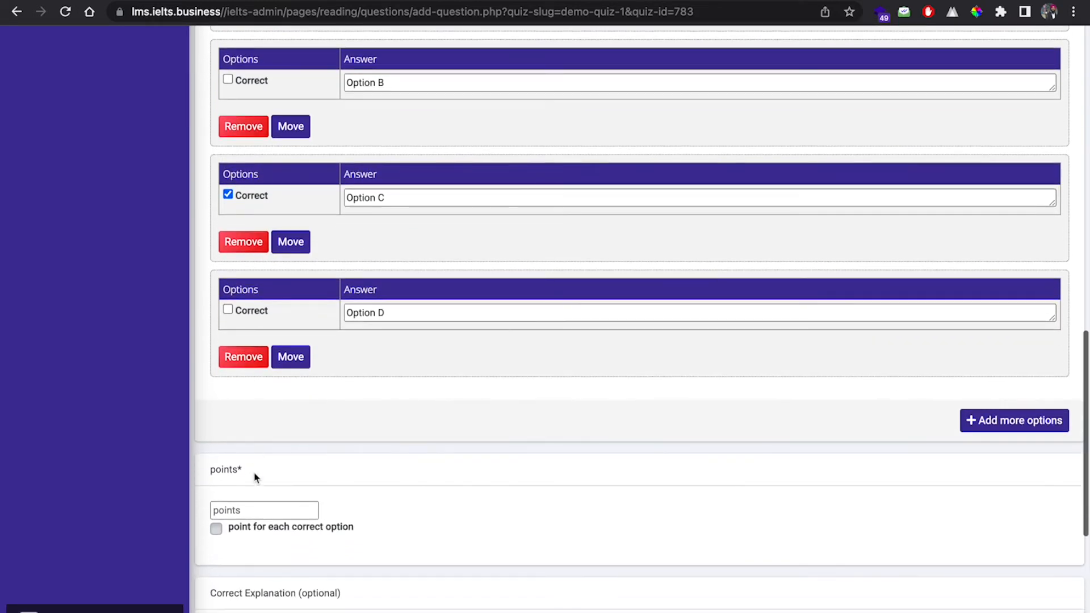
left_click(311, 511)
type("1")
scroll(301, 504, "down", 1)
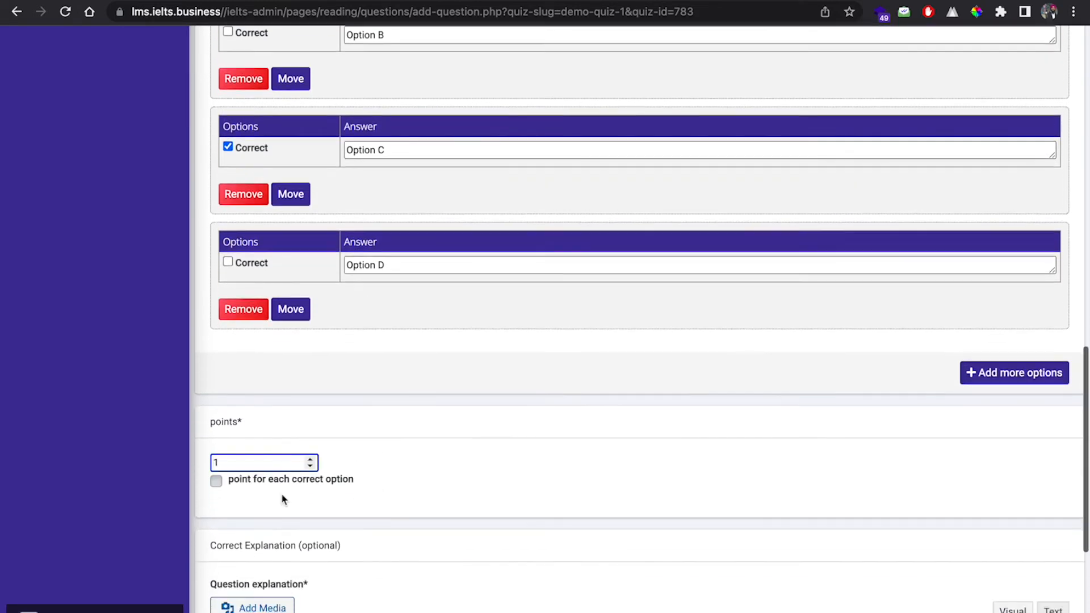
left_click(215, 481)
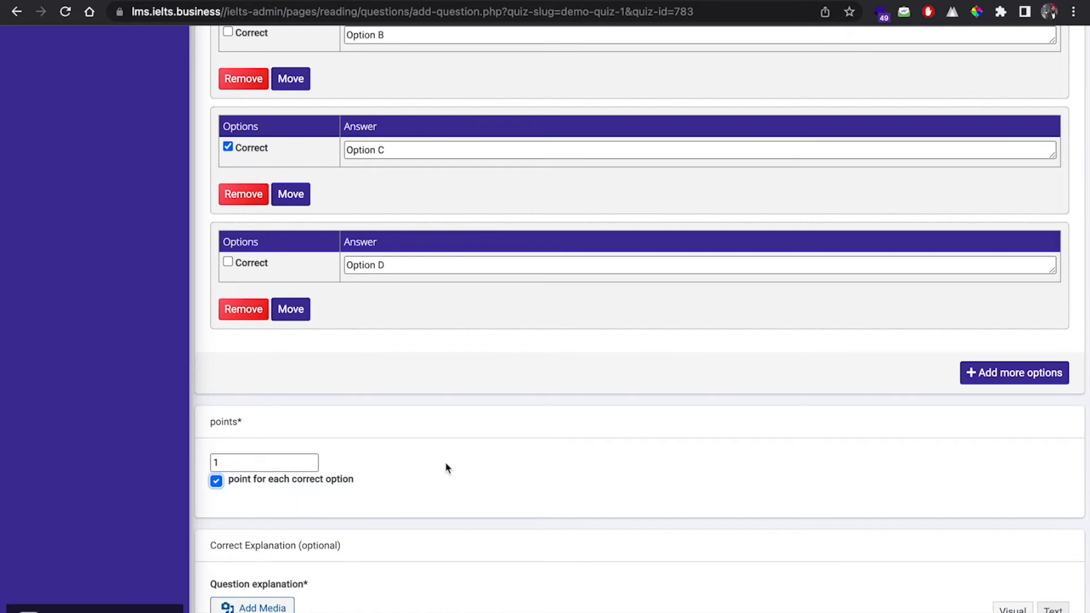
- Review Question 3's options and explanation, and publish the question
scroll(446, 467, "up", 3)
scroll(398, 488, "down", 7)
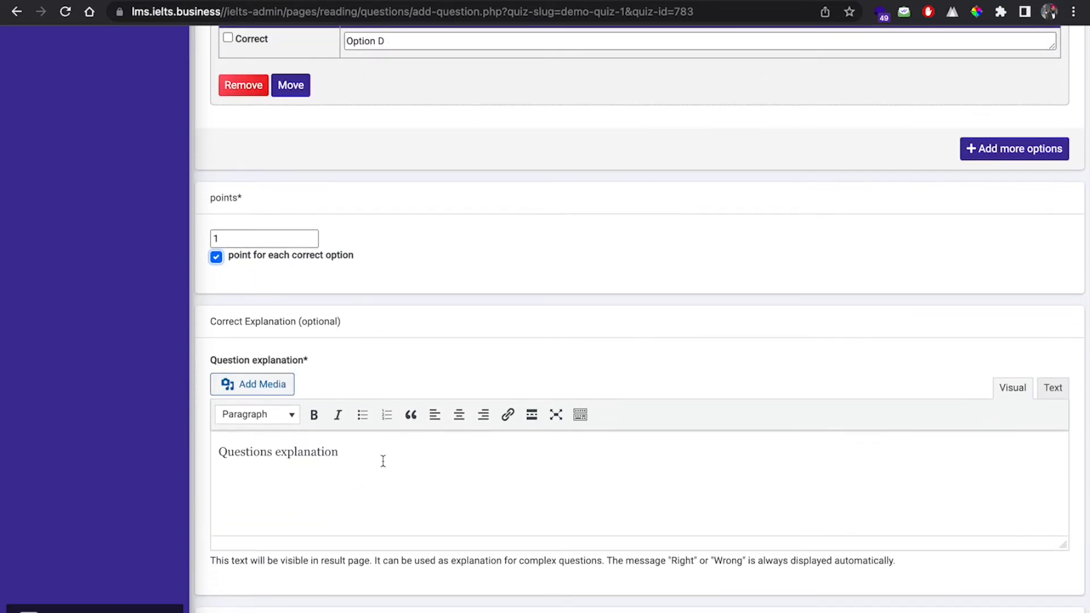
scroll(383, 461, "down", 2)
left_click(230, 576)
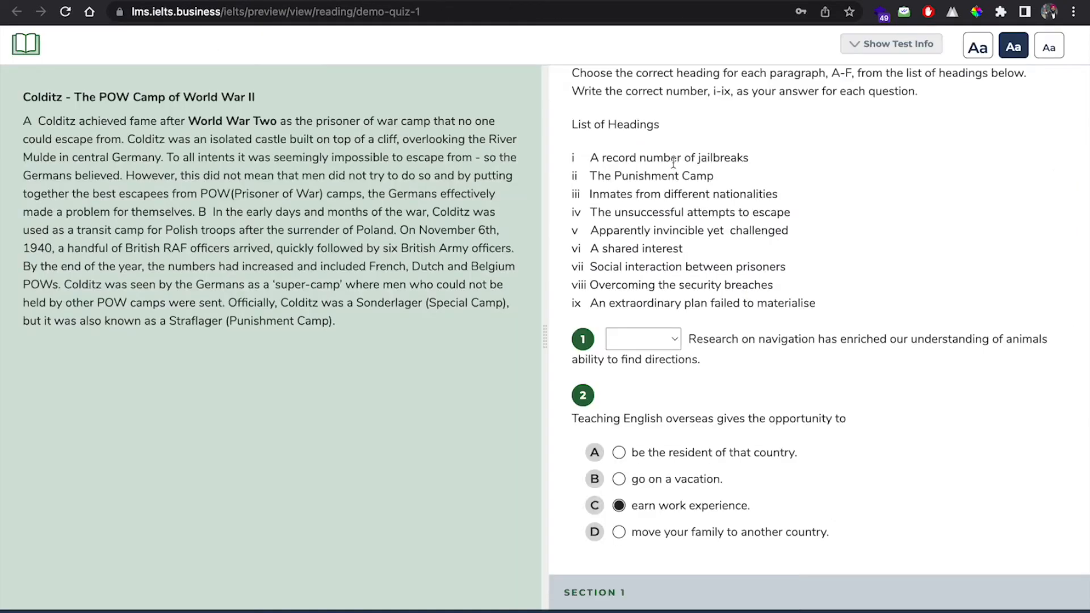
- Reload and start the Demo Quiz 1 preview, and try ticking and unticking the options under "Choose TWO letters, A - E."
left_click(65, 10)
left_click(513, 336)
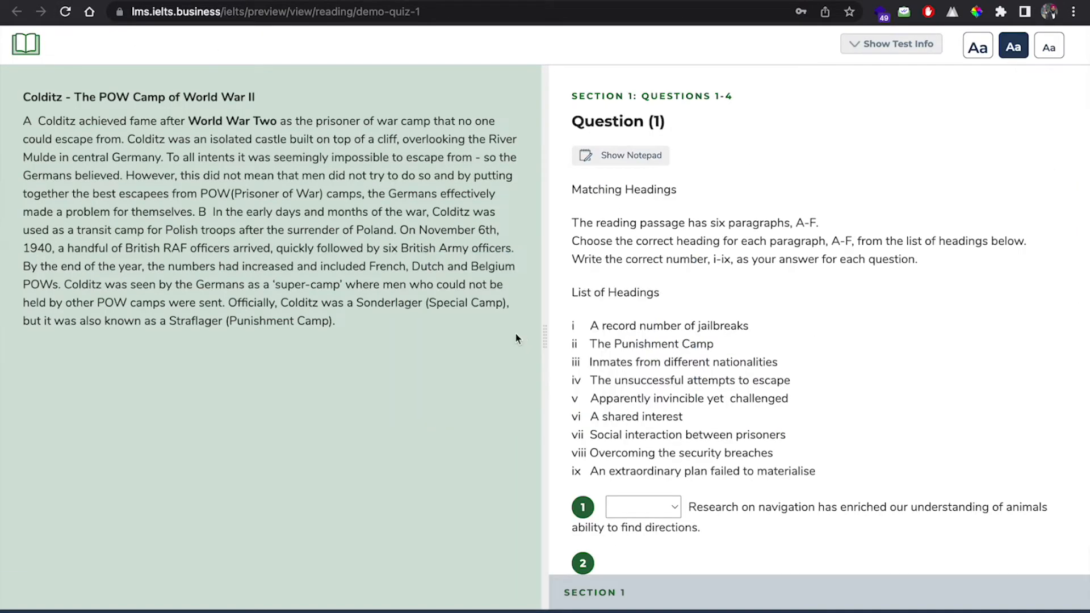
scroll(756, 378, "down", 6)
left_click(618, 437)
left_click(618, 464)
left_click(618, 438)
left_click(619, 494)
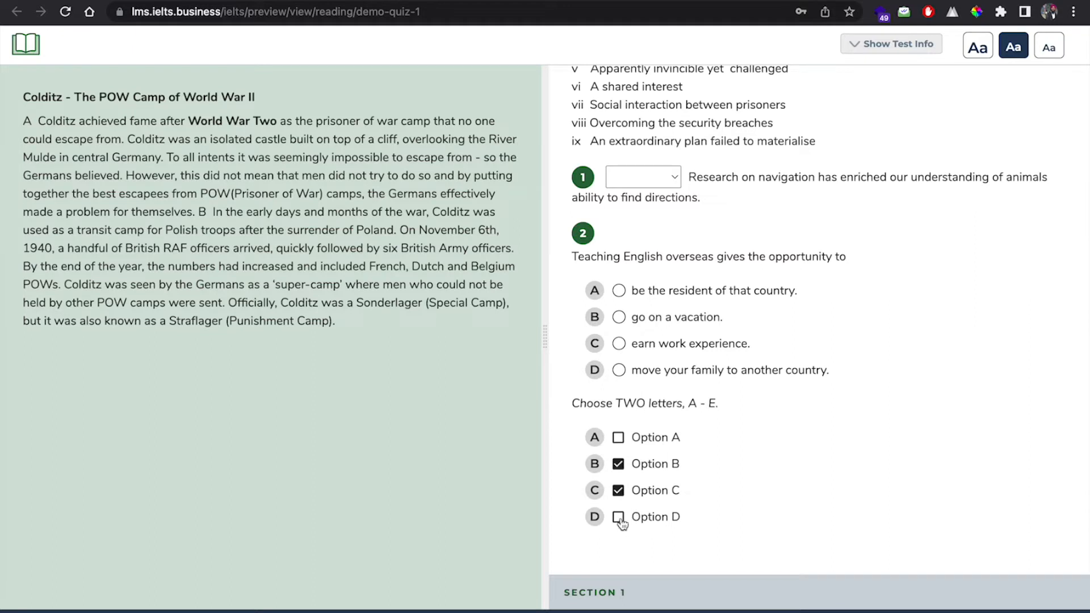
left_click(619, 464)
- Check which options are marked correct in the multiple-choice question's editor, and tick Option A alongside Option C in the preview
left_click(572, 0)
scroll(390, 308, "down", 11)
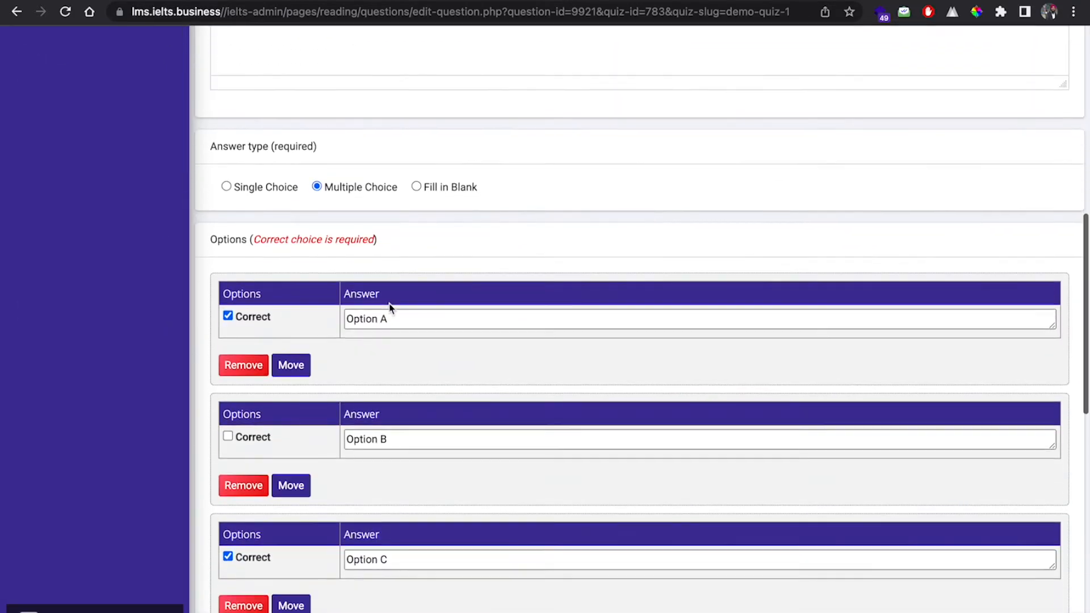
left_click(651, 0)
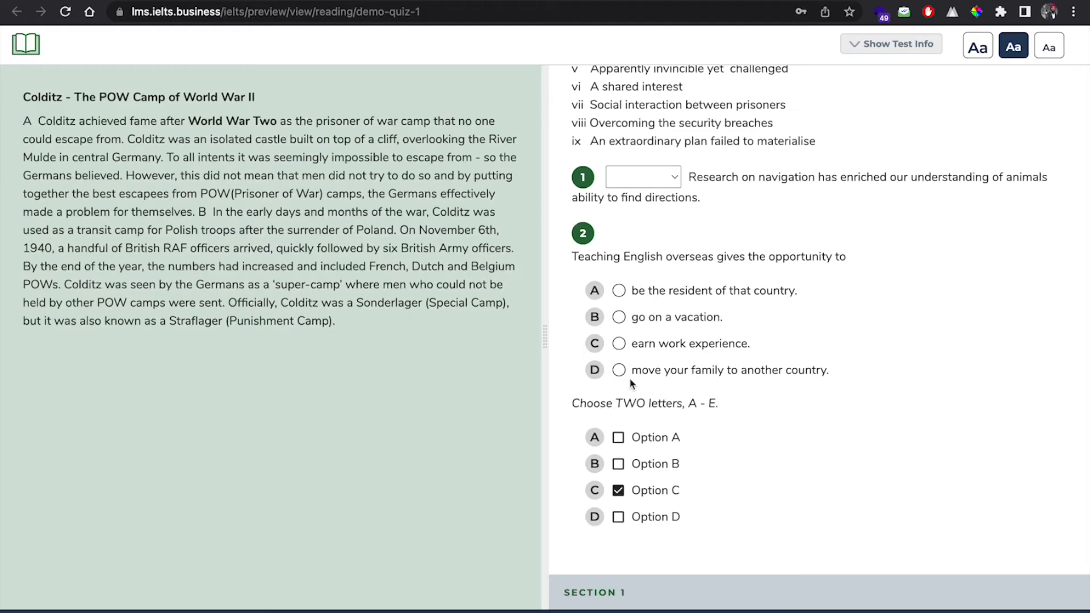
left_click(619, 439)
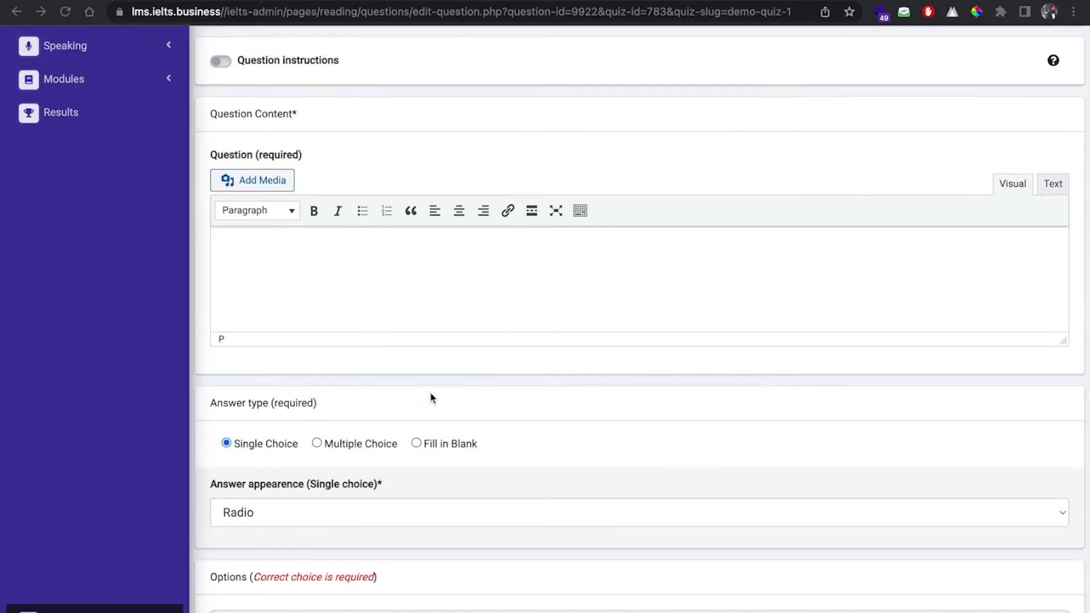
- Set the answer type of the next question, which has empty content, to Fill in Blank
left_click(419, 441)
left_click(417, 444)
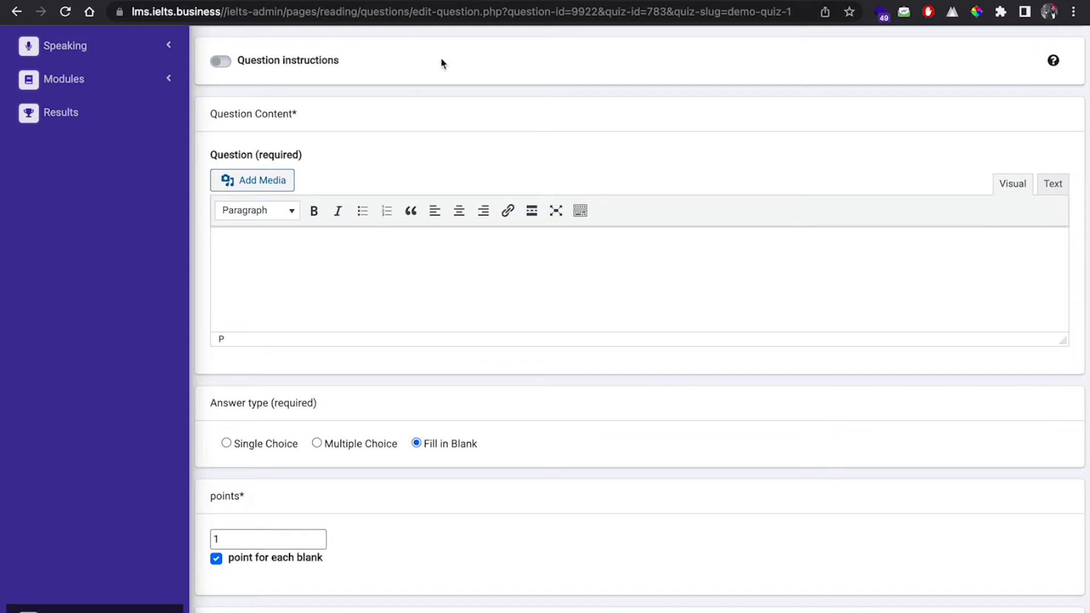
- Review the fill-in-the-blank types in the Google Docs notes and their examples in the 11-type-questions preview, from Section 9 back to Section 5
left_click(659, 2)
scroll(596, 219, "down", 2)
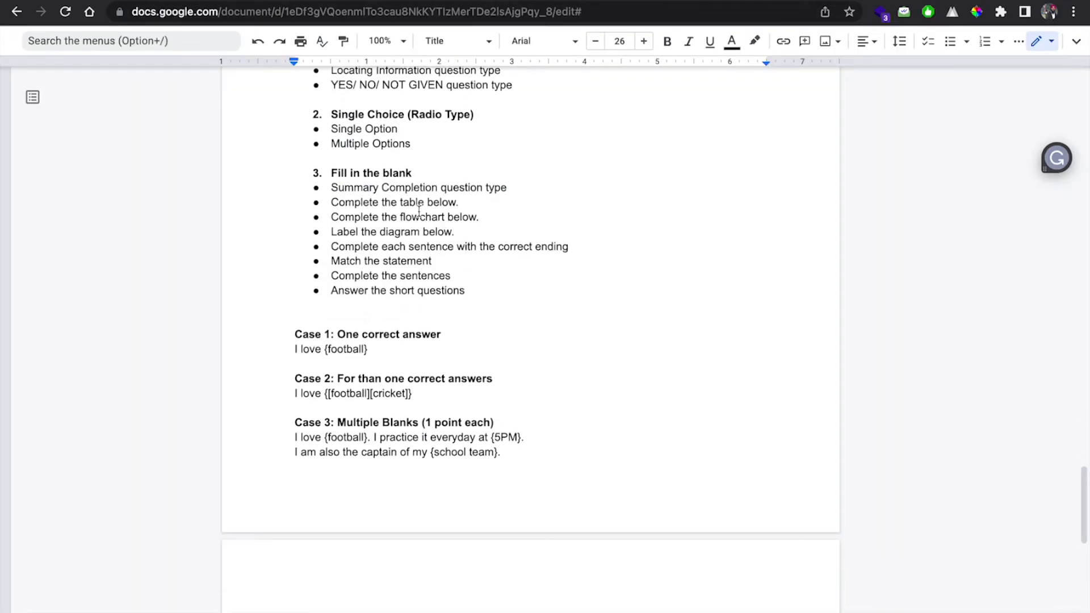
left_click(174, 3)
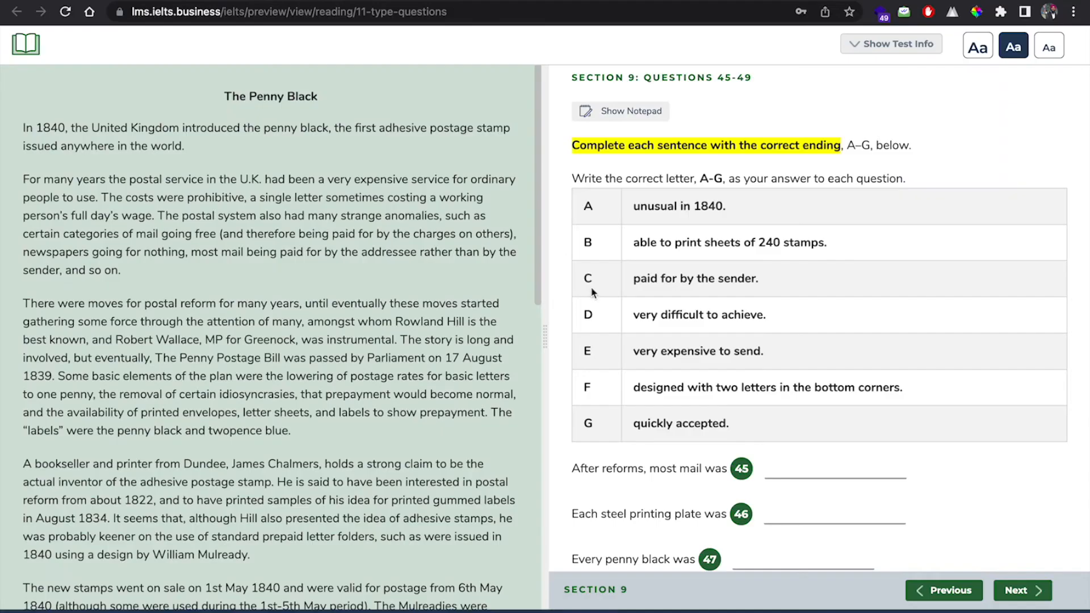
scroll(689, 318, "down", 3)
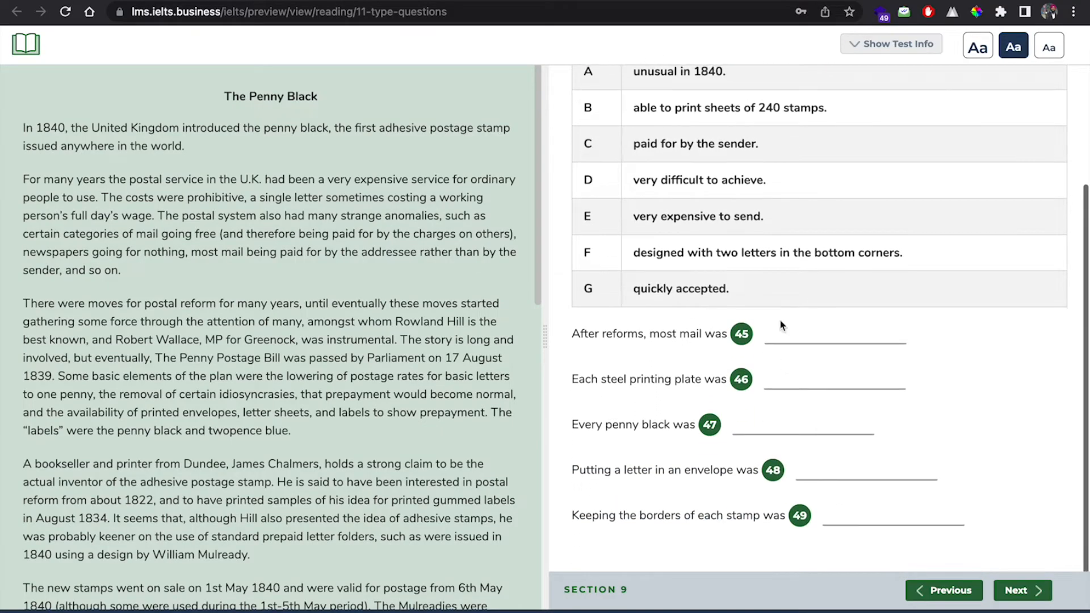
scroll(689, 283, "up", 3)
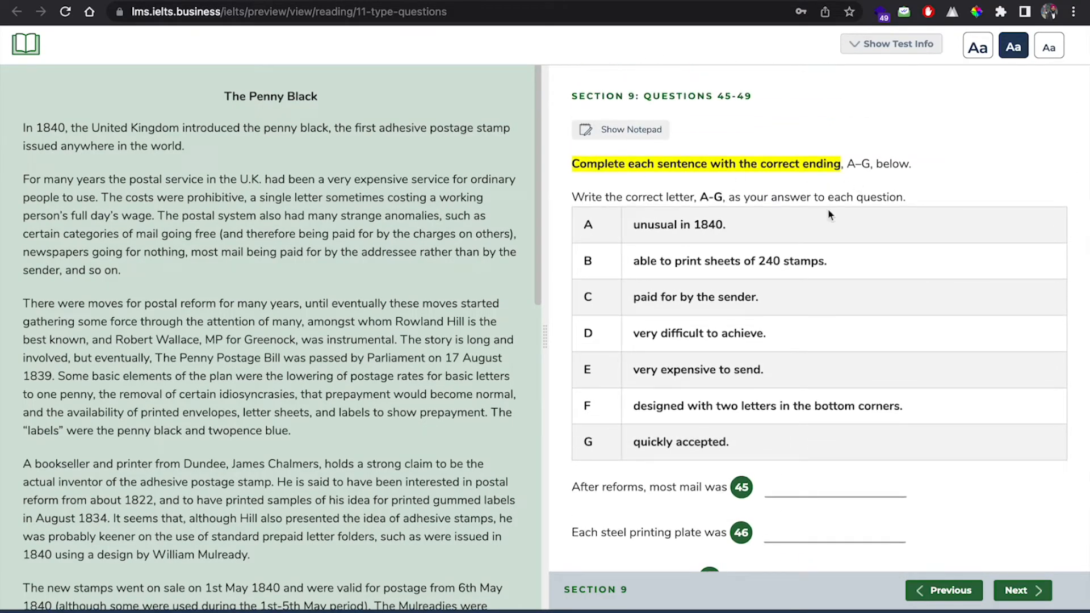
left_click(938, 590)
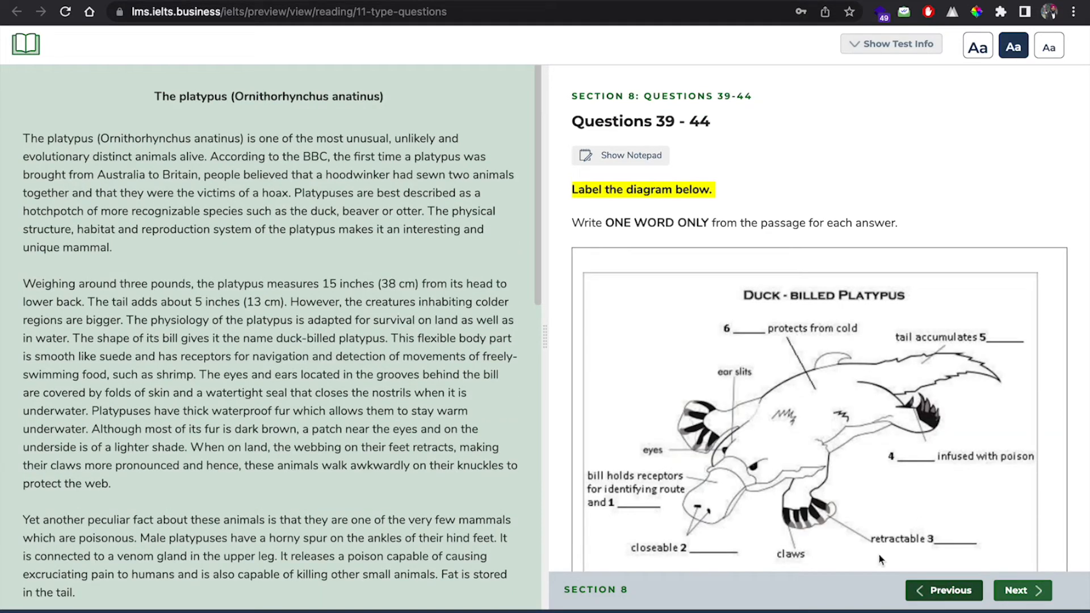
scroll(879, 511, "down", 3)
left_click(948, 592)
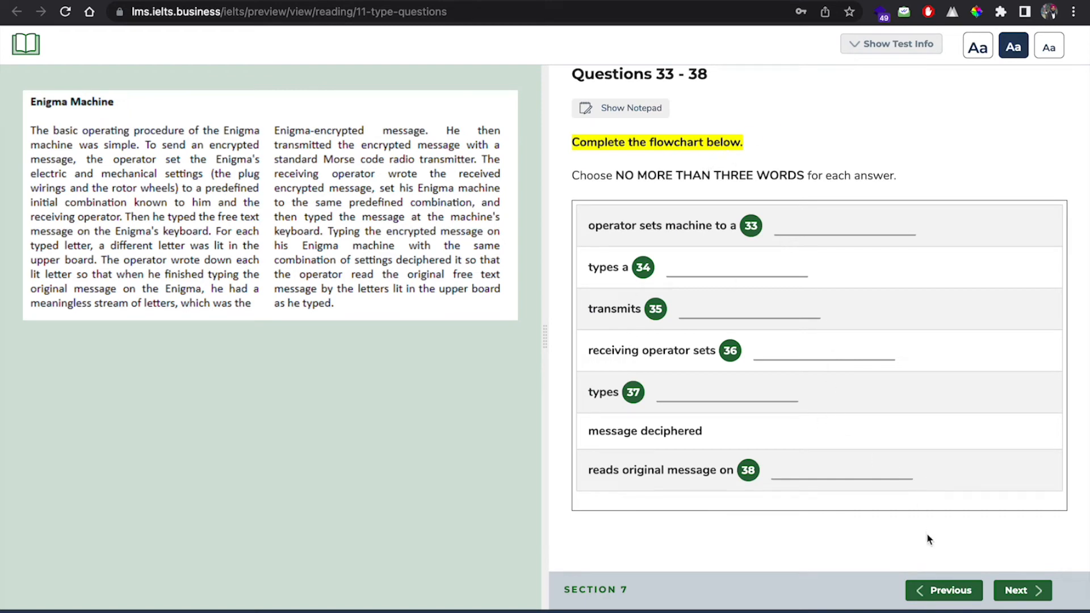
left_click(919, 582)
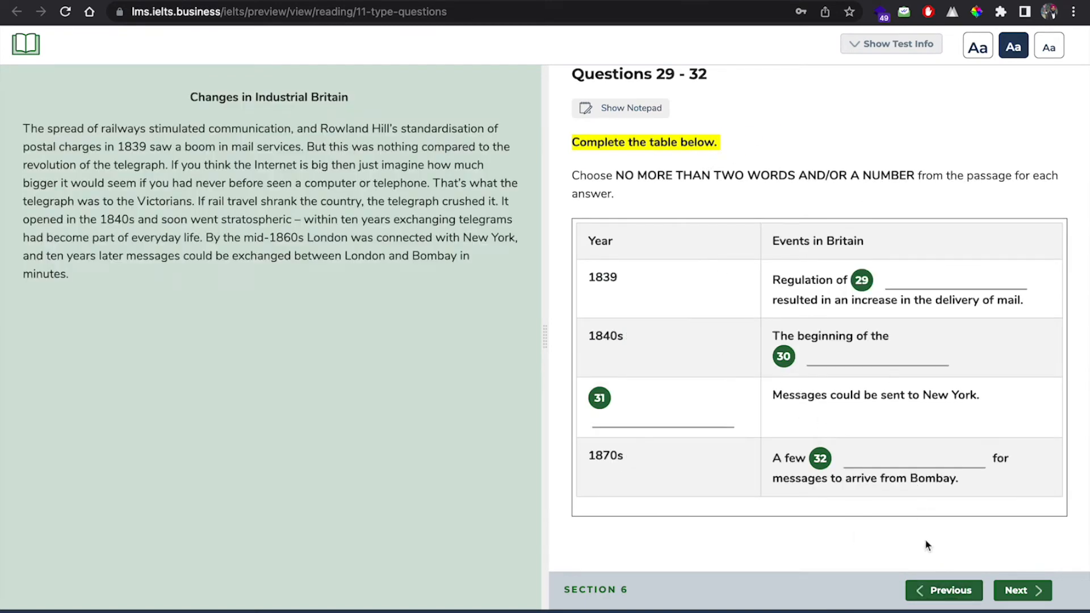
left_click(932, 589)
scroll(832, 383, "down", 2)
scroll(832, 383, "up", 4)
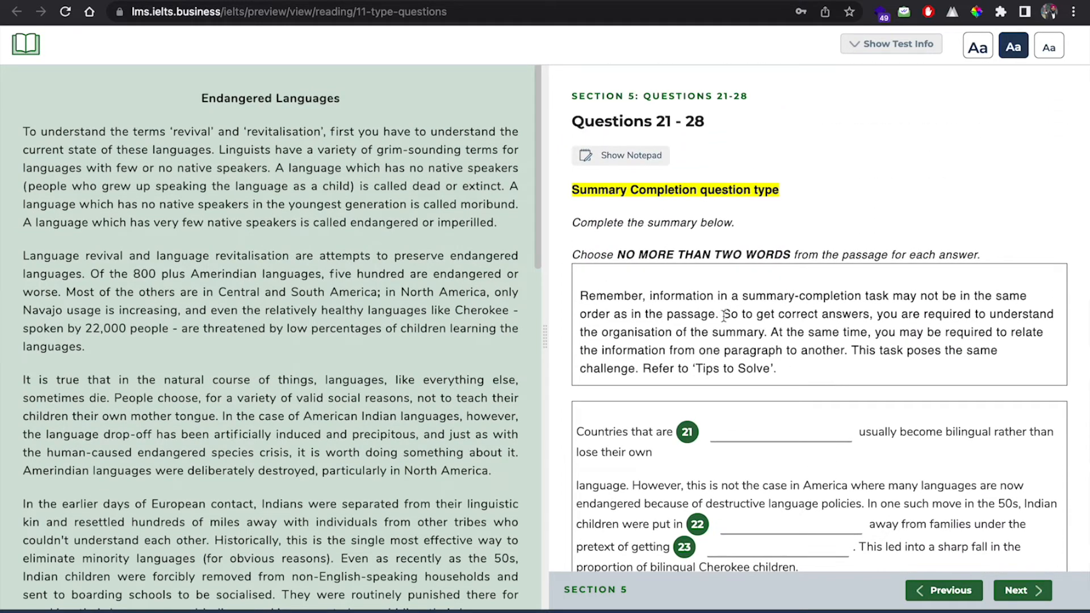
- Review the fill-in-the-blank cases in the Google Docs notes and select the Case 1 example "I love {football}"
scroll(833, 389, "down", 2)
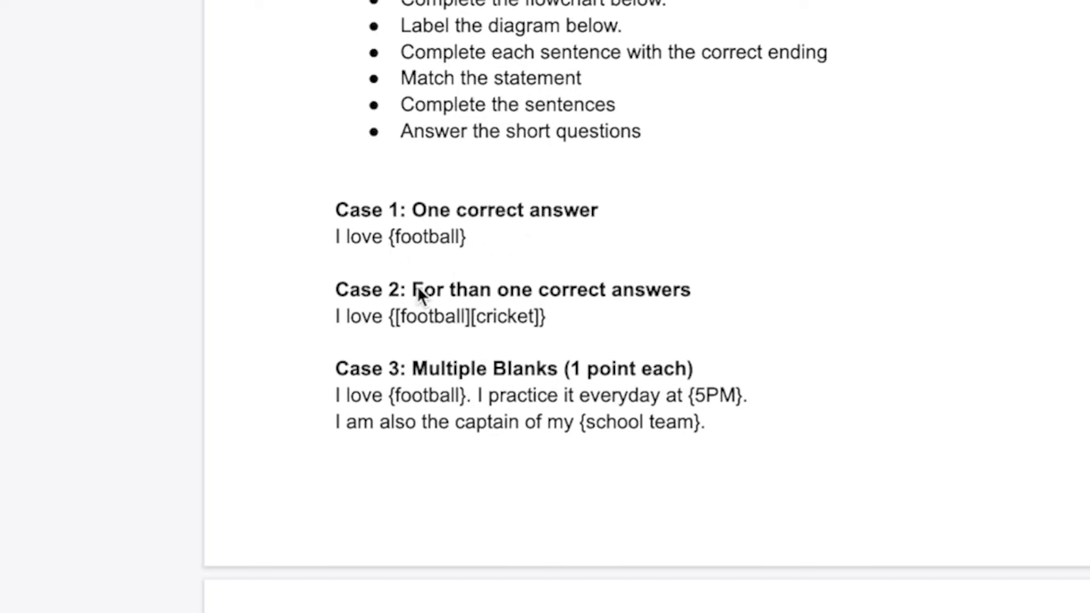
scroll(392, 288, "down", 1)
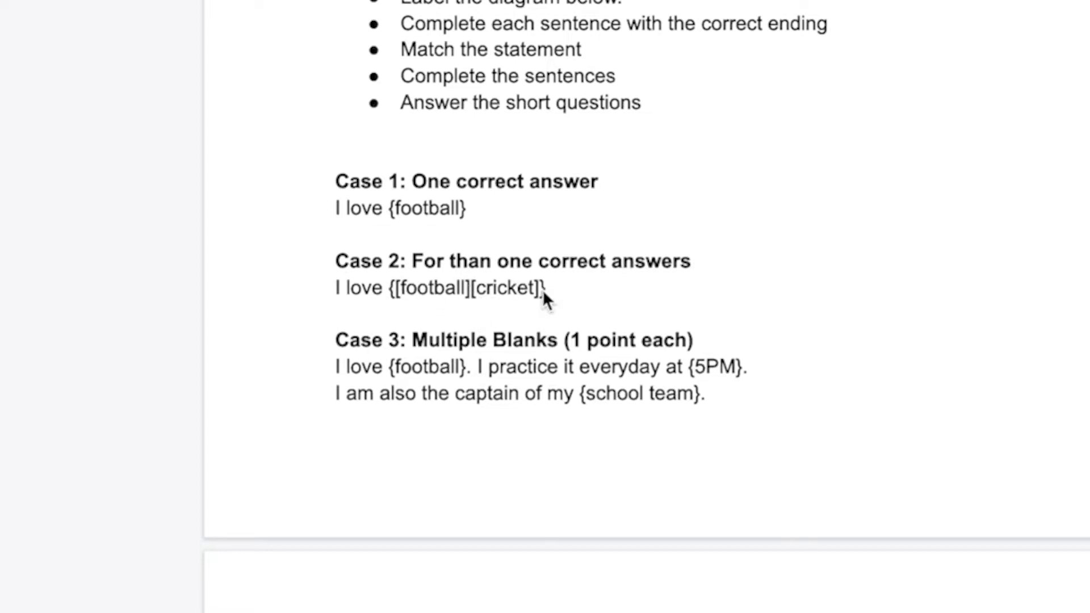
scroll(401, 320, "down", 1)
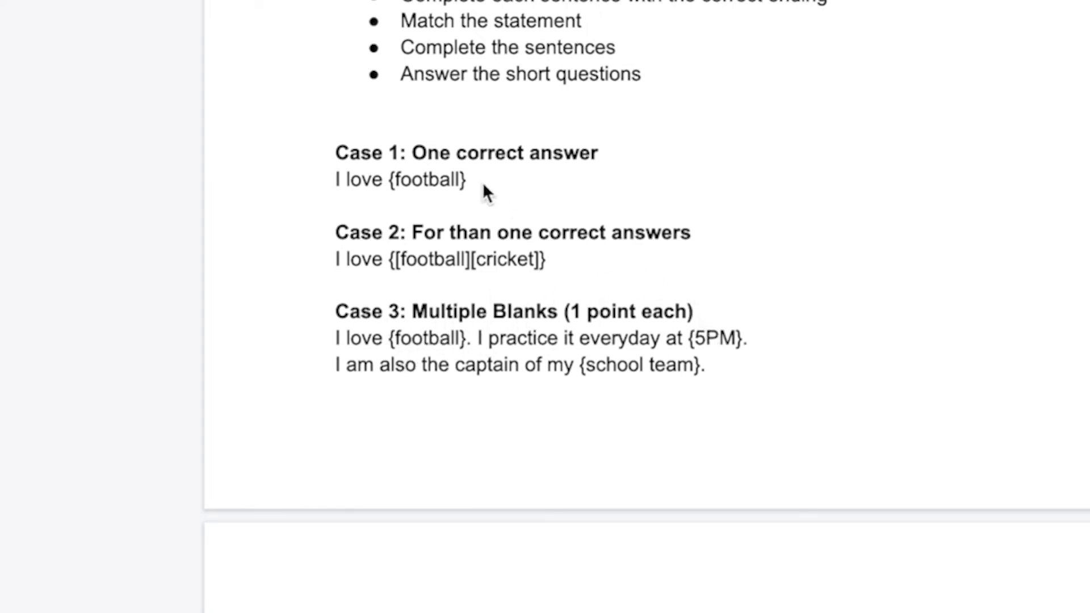
left_click_drag(467, 181, 338, 185)
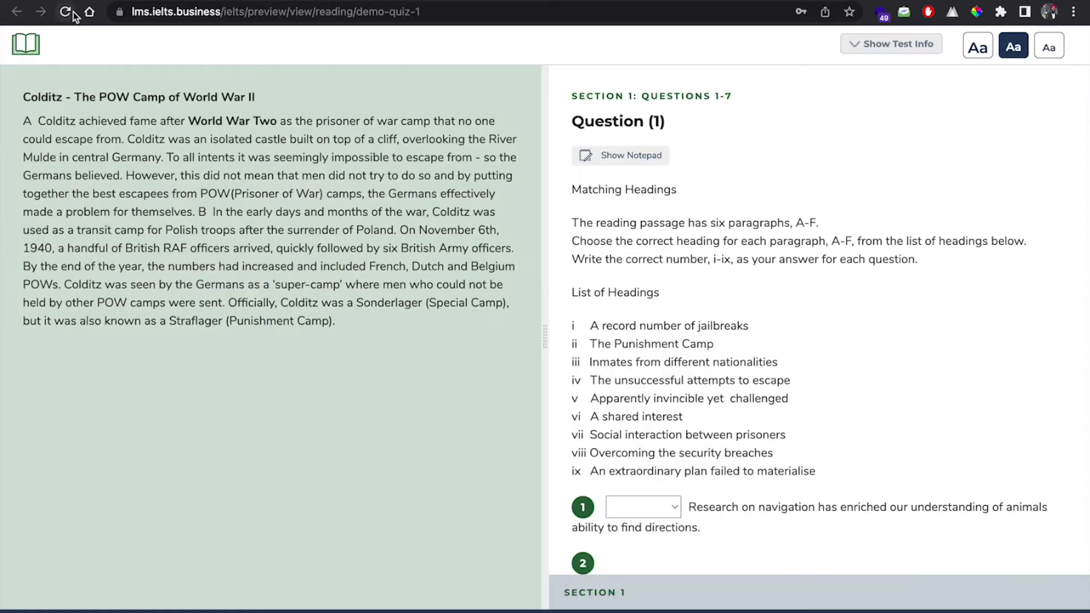
- Reload and start the Demo Quiz 1 preview and check the "I love" fill-in-the-blank question
left_click(67, 12)
left_click(513, 335)
scroll(693, 357, "down", 6)
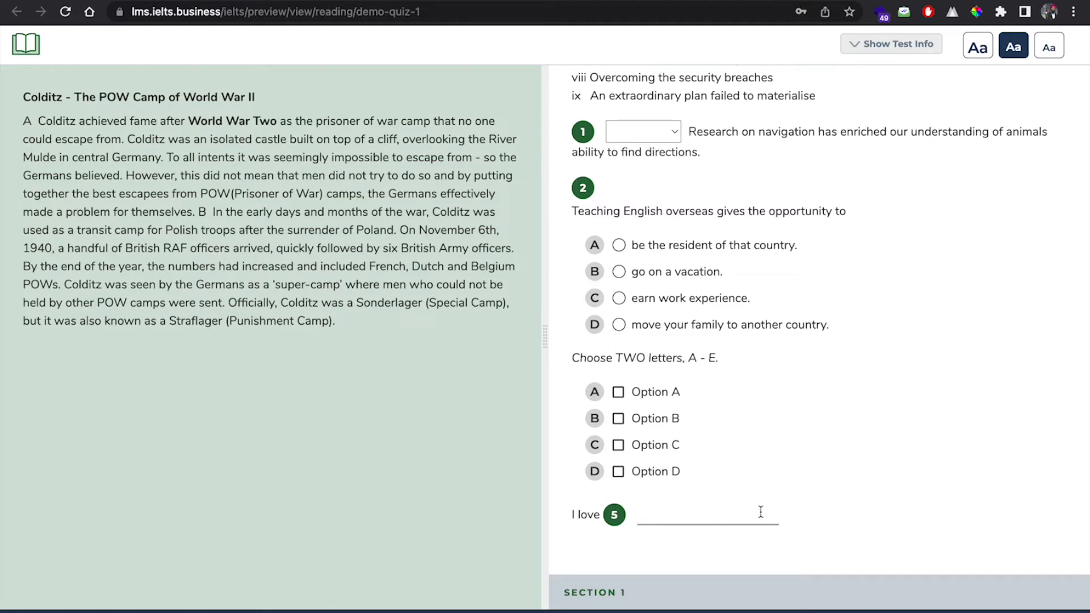
- Replace the question content with the Case 2 example "I love {[football][cricket]}" copied from the Google Docs notes
left_click(678, 2)
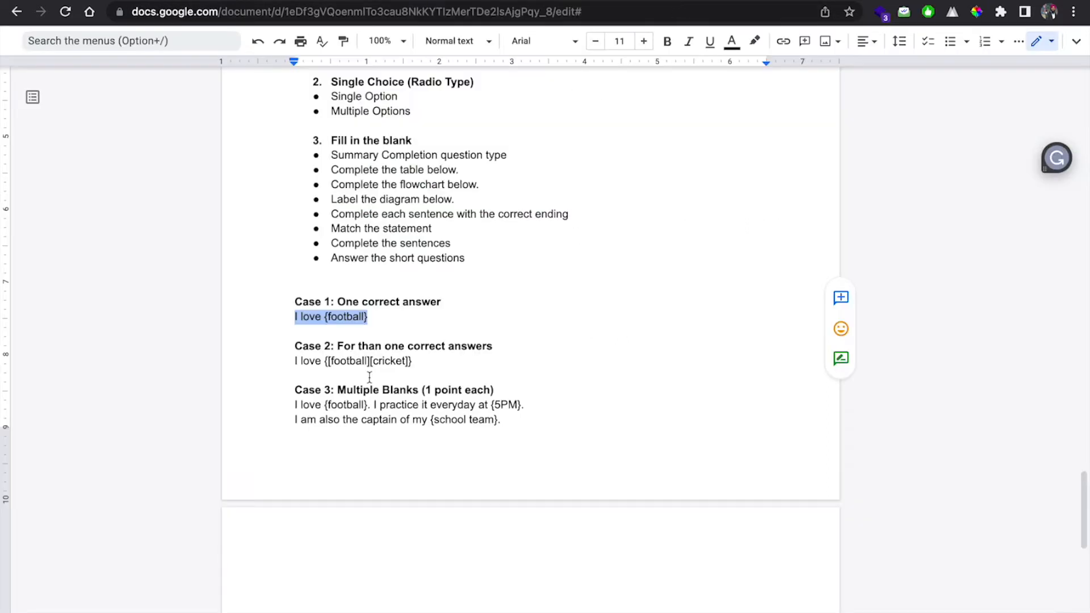
left_click_drag(422, 360, 295, 364)
key("ctrl+c")
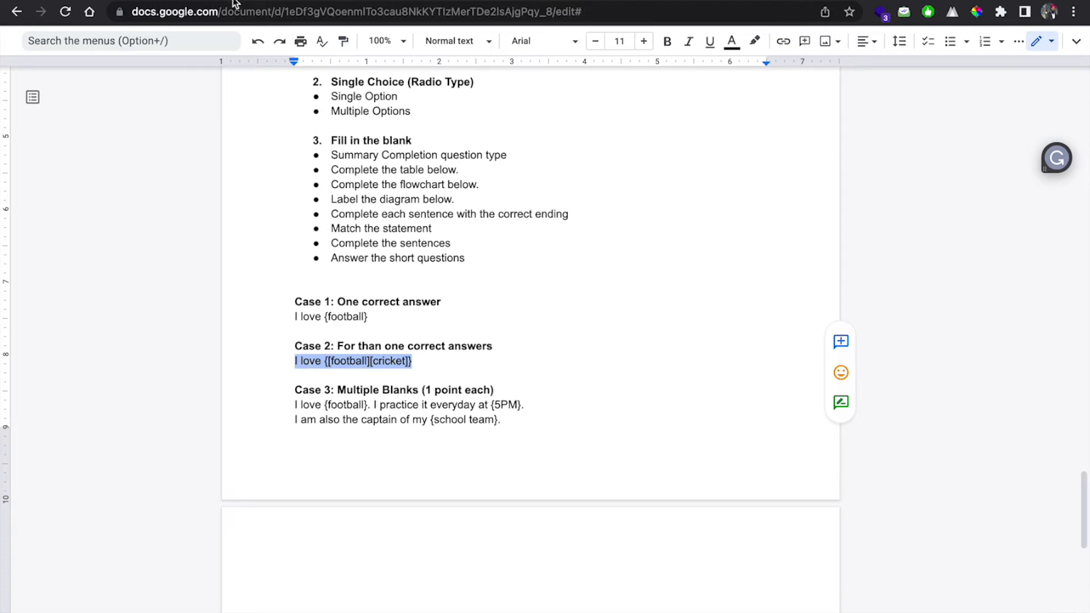
left_click(285, 2)
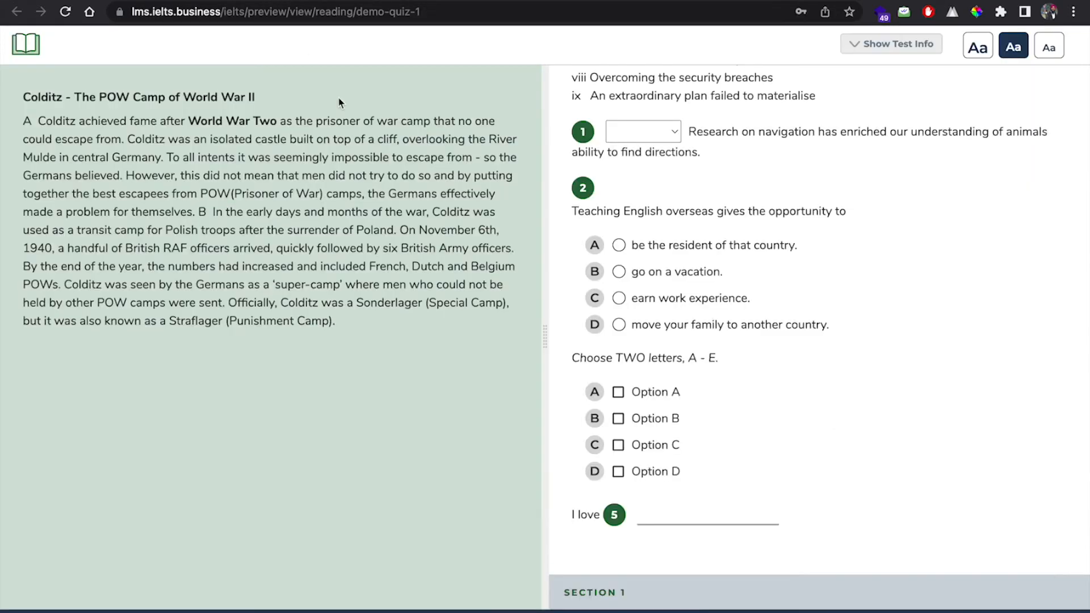
left_click(480, 27)
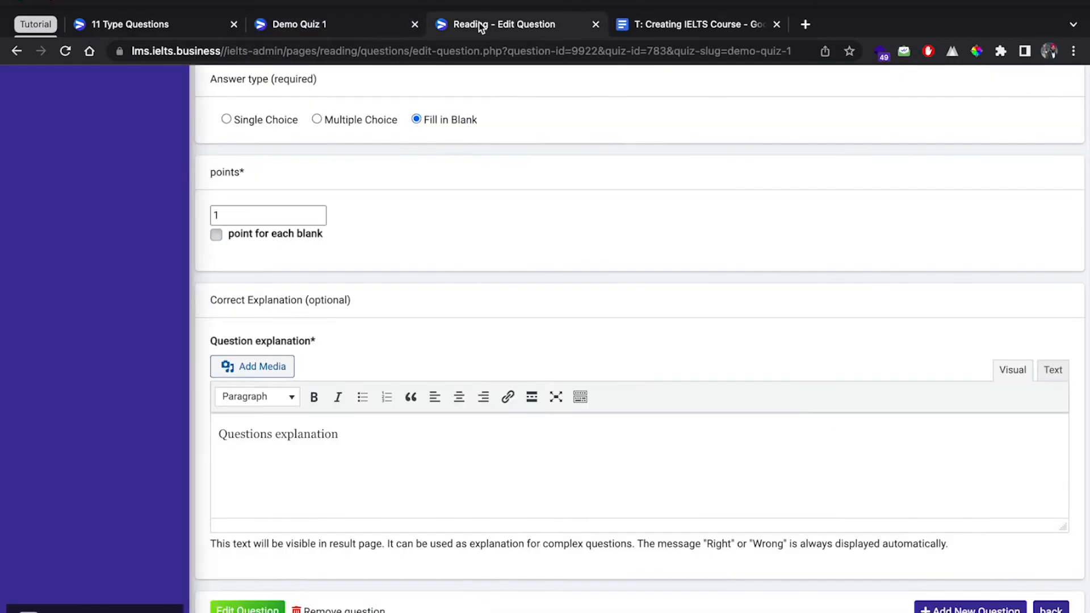
scroll(358, 221, "up", 3)
left_click_drag(366, 169, 211, 159)
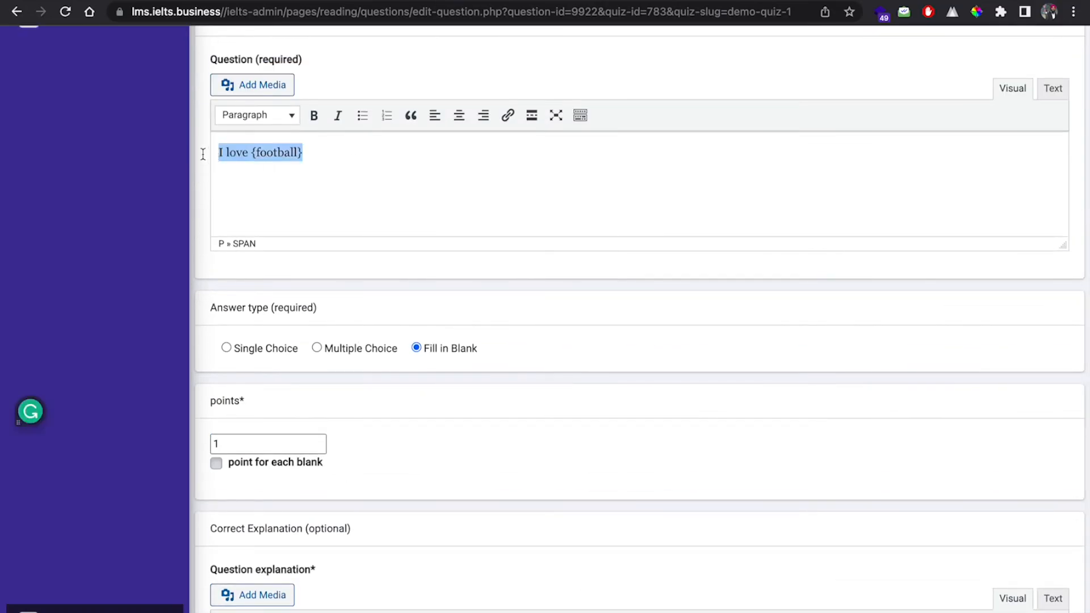
key("ctrl+v")
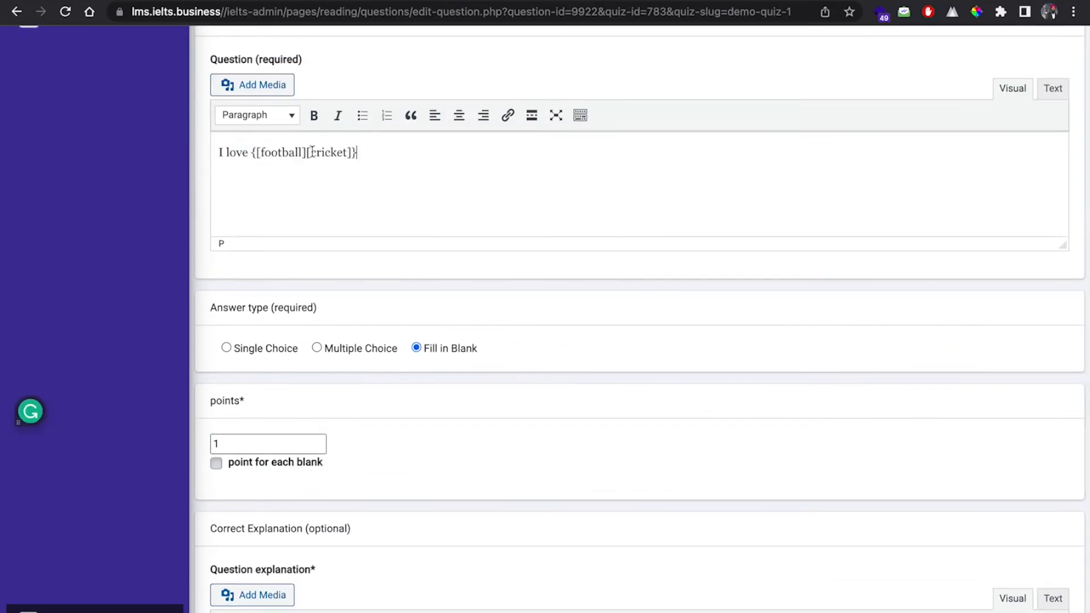
left_click(260, 157)
double_click(260, 157)
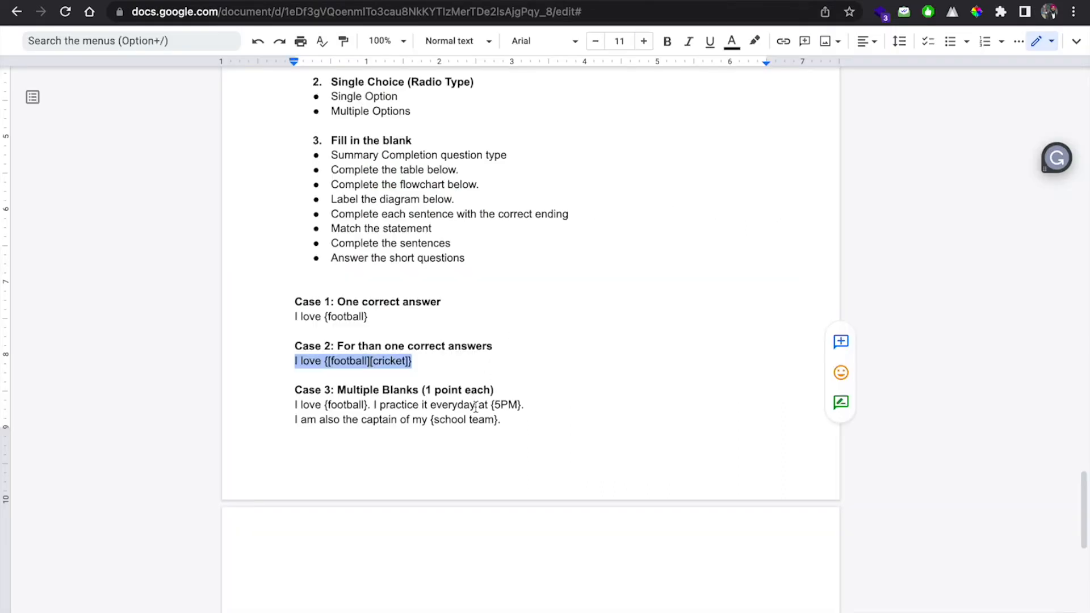
- Replace the question content with the two-line Case 3 example from the notes, containing the blanks {football}, {5PM} and {school team}
left_click_drag(507, 421, 297, 400)
key("super+c")
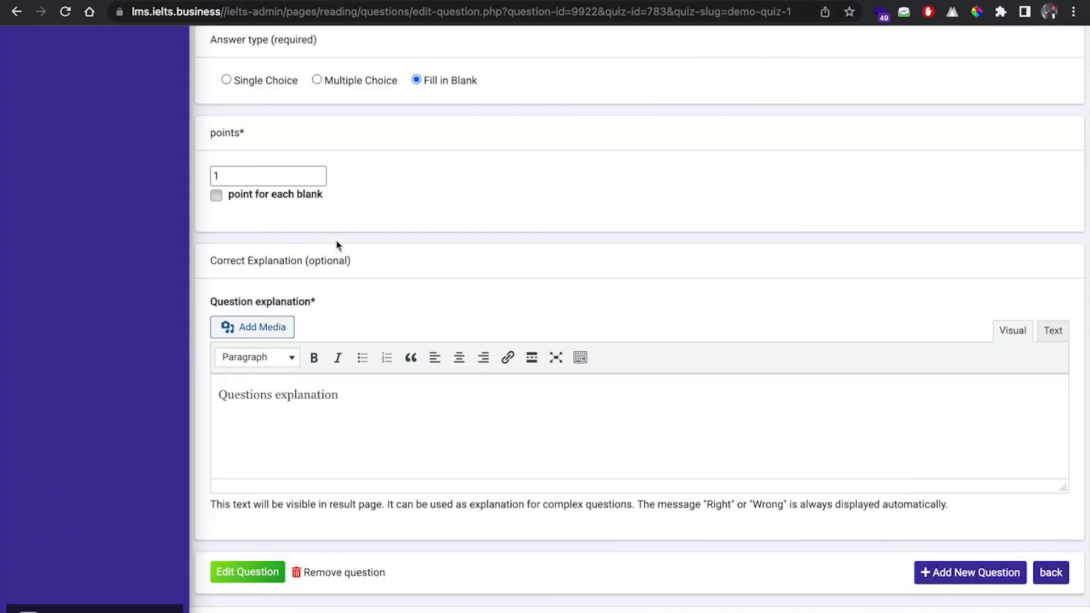
scroll(327, 306, "up", 6)
left_click_drag(379, 270, 212, 270)
key("super+v")
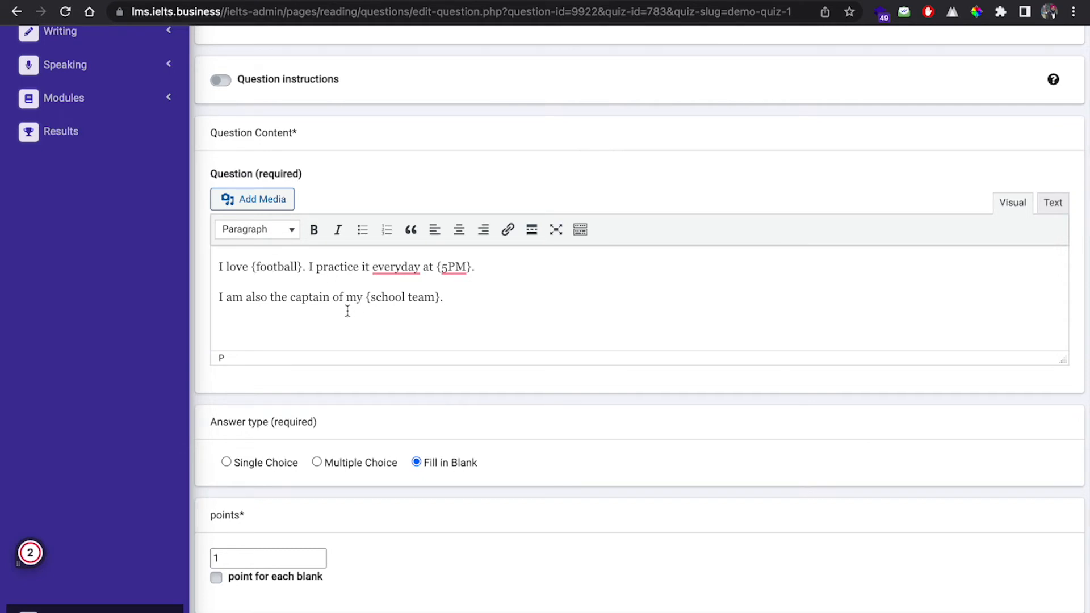
- Enable the point for each blank option for the fill-in-the-blank question and save the question
scroll(411, 309, "down", 2)
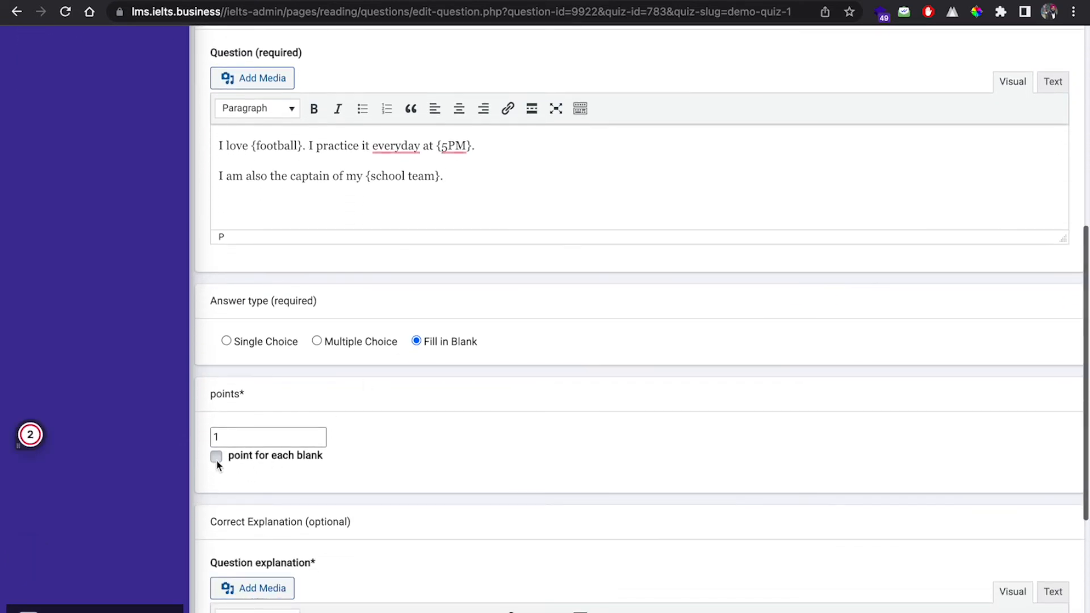
left_click(216, 457)
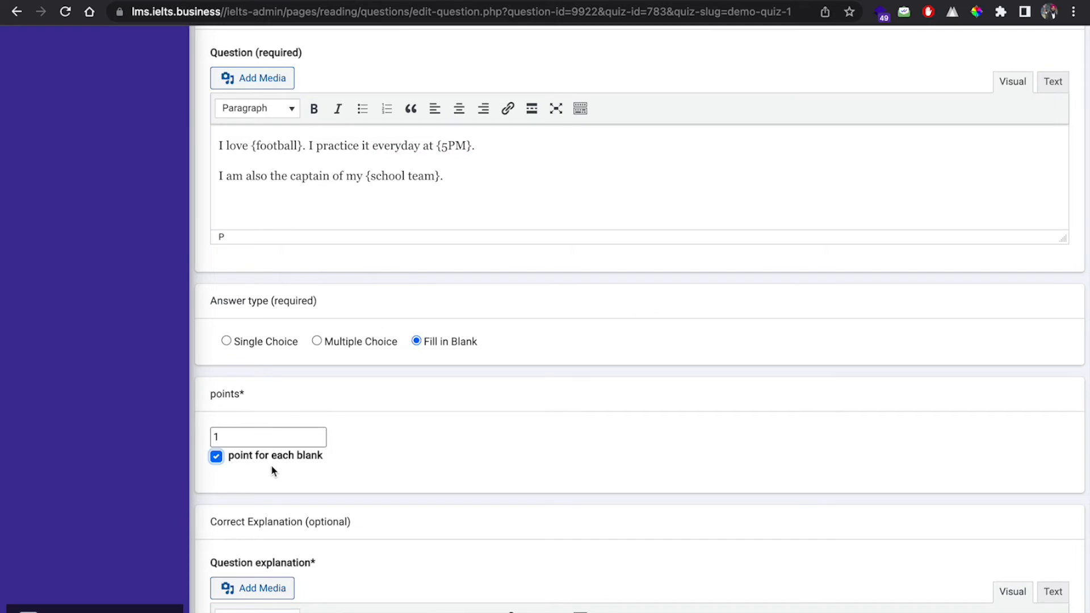
scroll(314, 495, "down", 4)
left_click(244, 572)
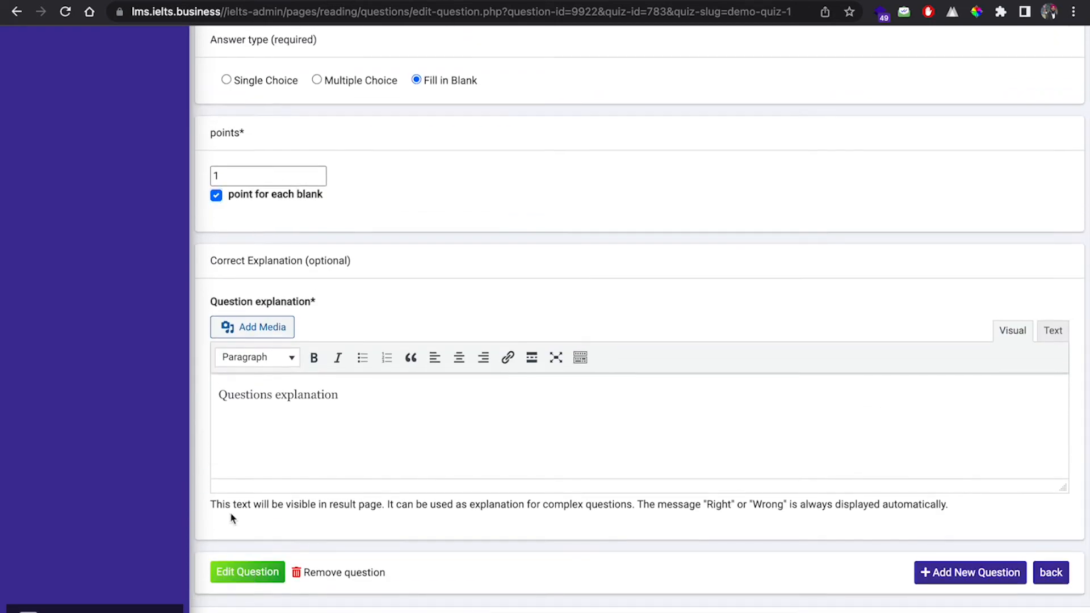
- Reload and start the Demo Quiz 1 preview, and compare its fill-in-the-blank question with the content in the question editor
left_click(122, 0)
left_click(67, 12)
left_click(513, 334)
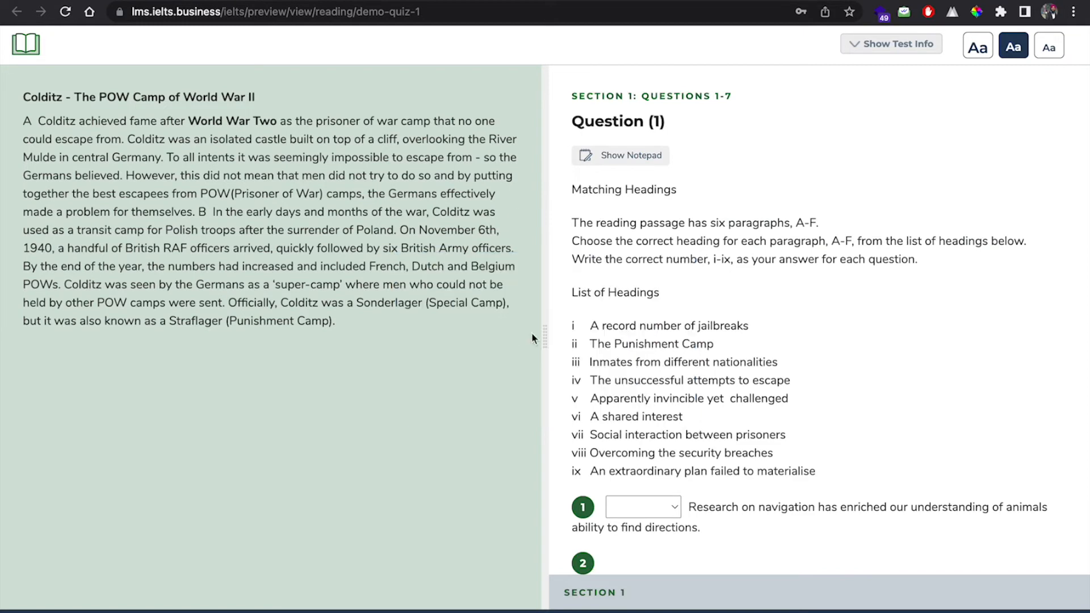
scroll(587, 357, "down", 8)
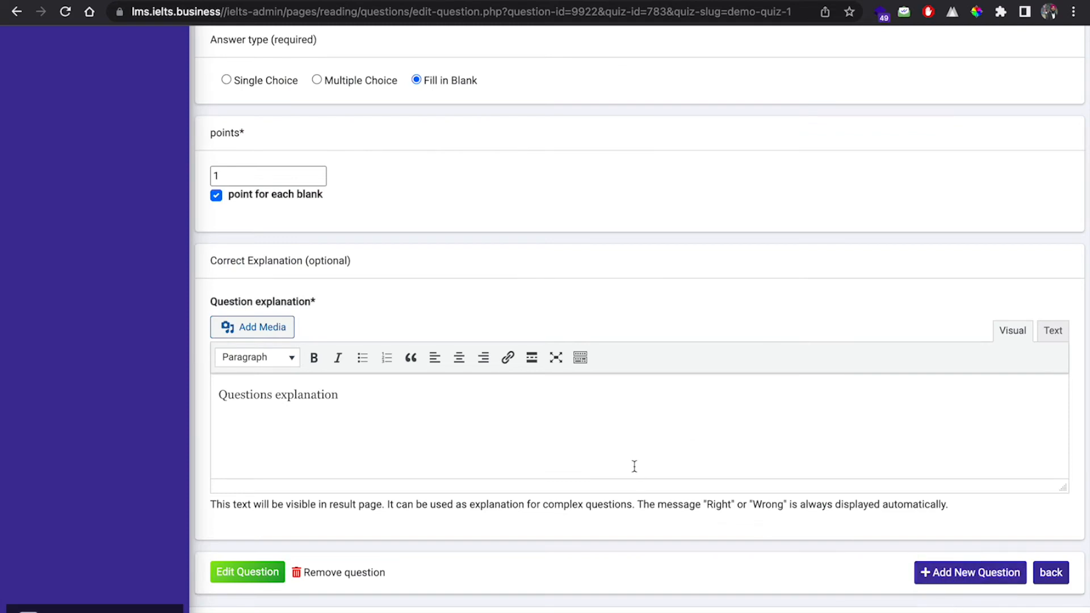
scroll(632, 466, "up", 4)
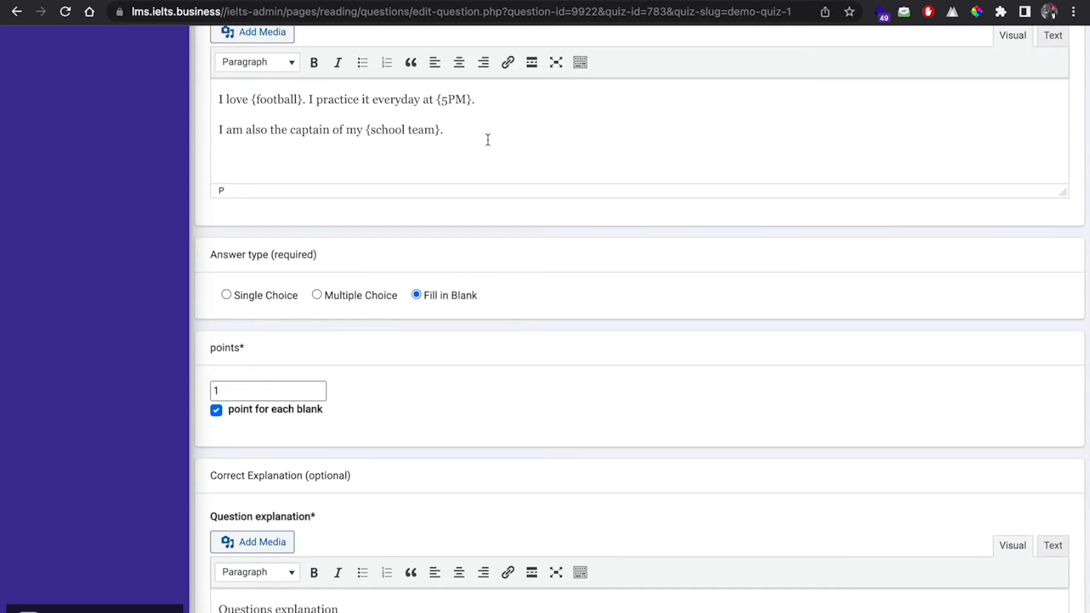
scroll(487, 139, "up", 1)
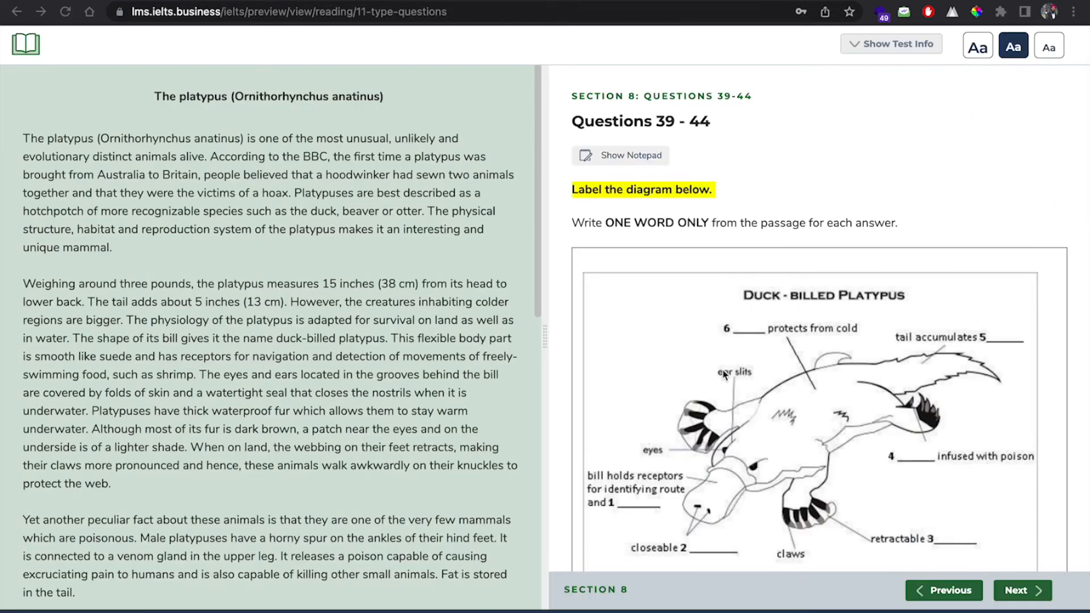
- Examine the "Label the diagram below" example in Section 8 of the 11-type-questions preview
scroll(724, 374, "down", 2)
scroll(724, 375, "down", 5)
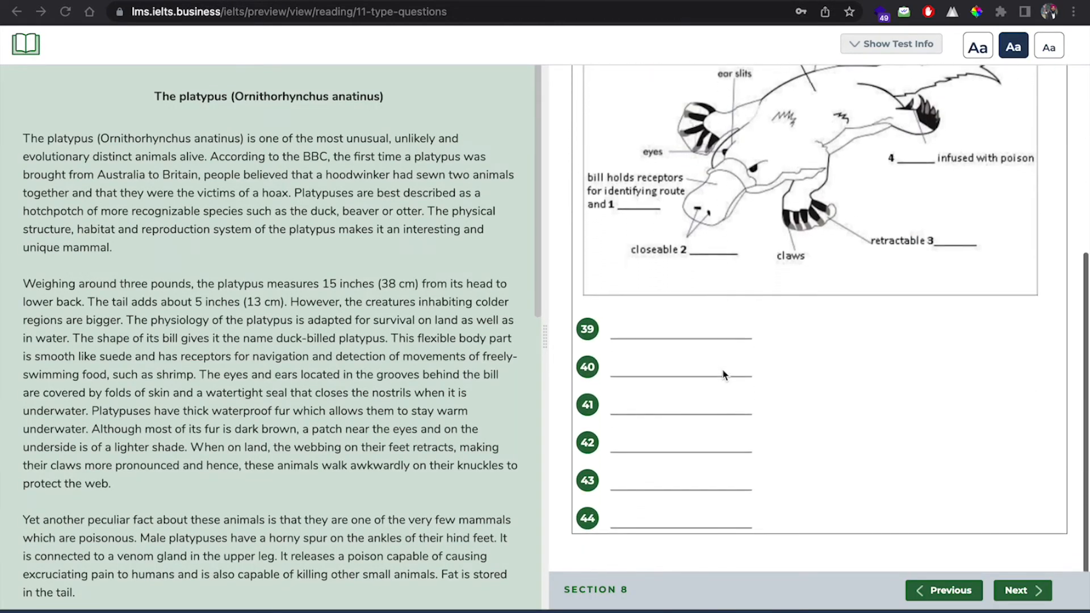
scroll(760, 207, "up", 2)
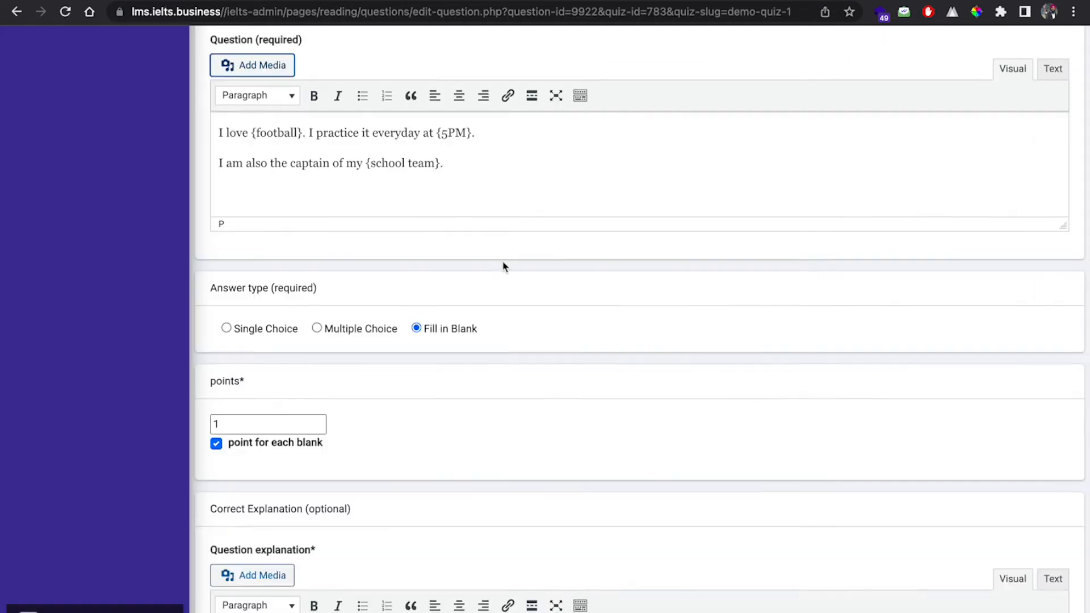
- Upload diagram.png from the Downloads folder and insert it as the question content in place of the text
scroll(504, 263, "up", 3)
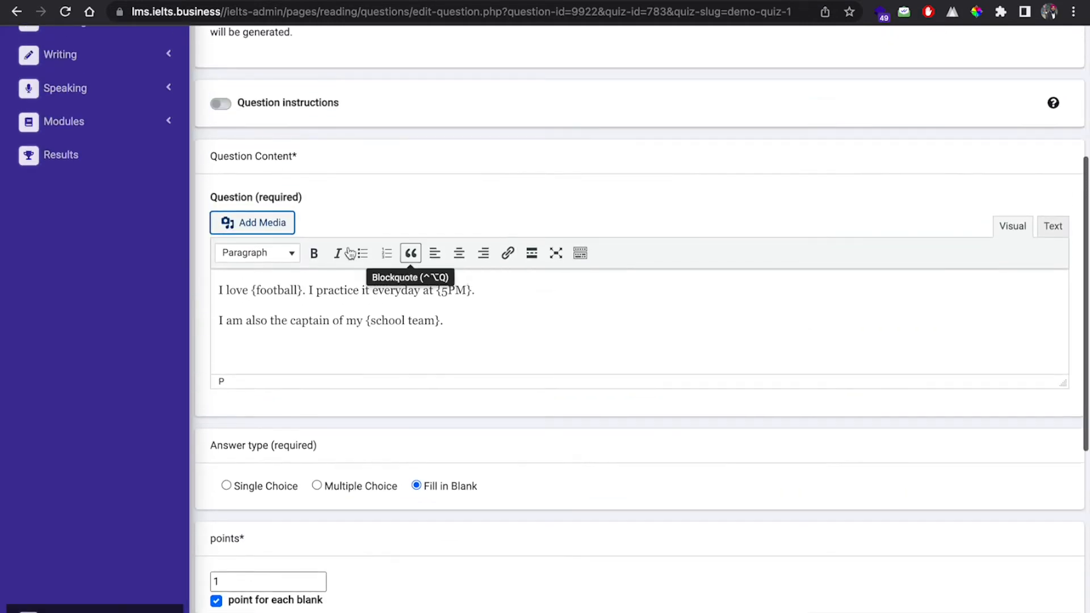
left_click(254, 224)
left_click(616, 334)
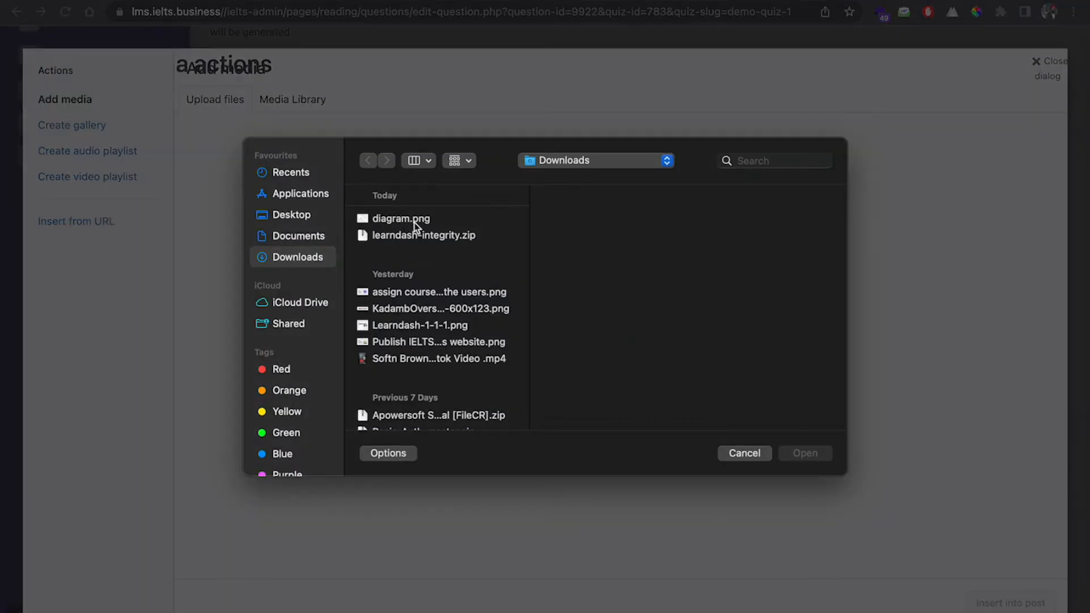
left_click(414, 223)
left_click(799, 454)
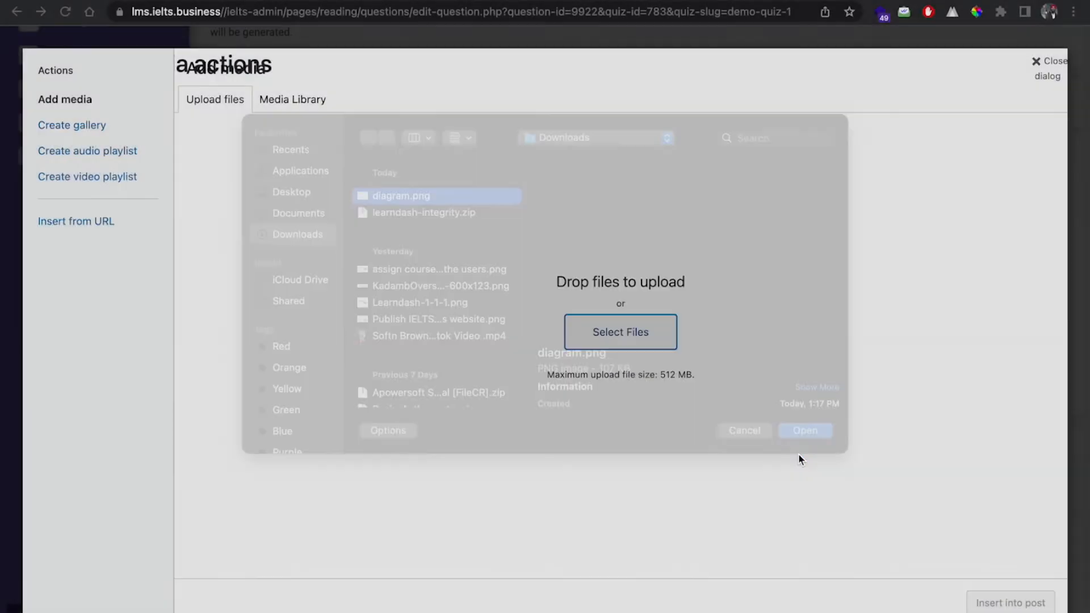
left_click(1010, 603)
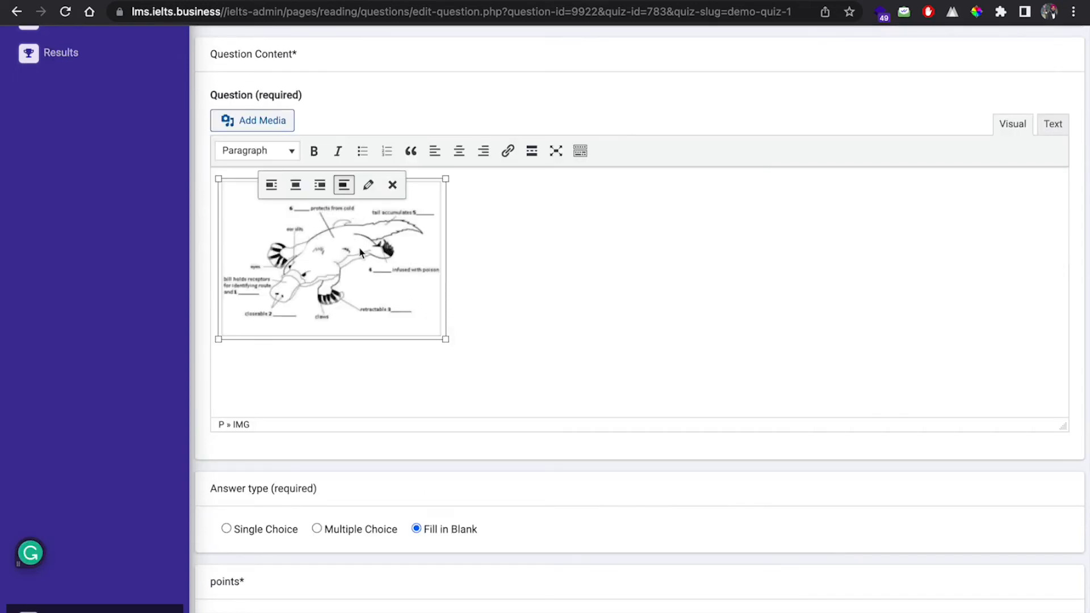
- Set the inserted diagram image's display size to Full Size – 623 × 441
left_click(369, 186)
left_click(318, 304)
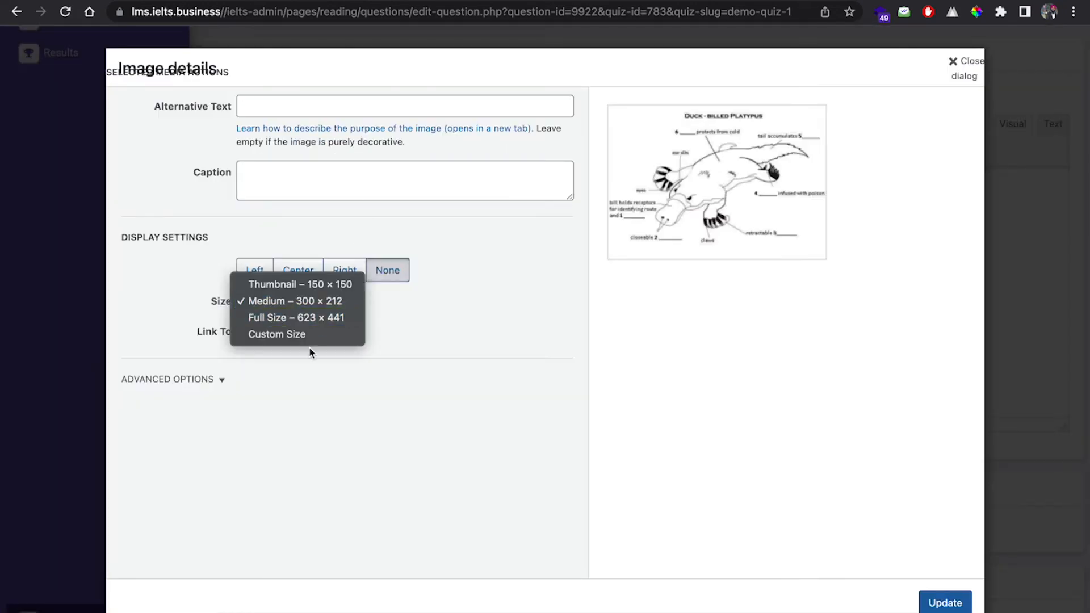
left_click(300, 318)
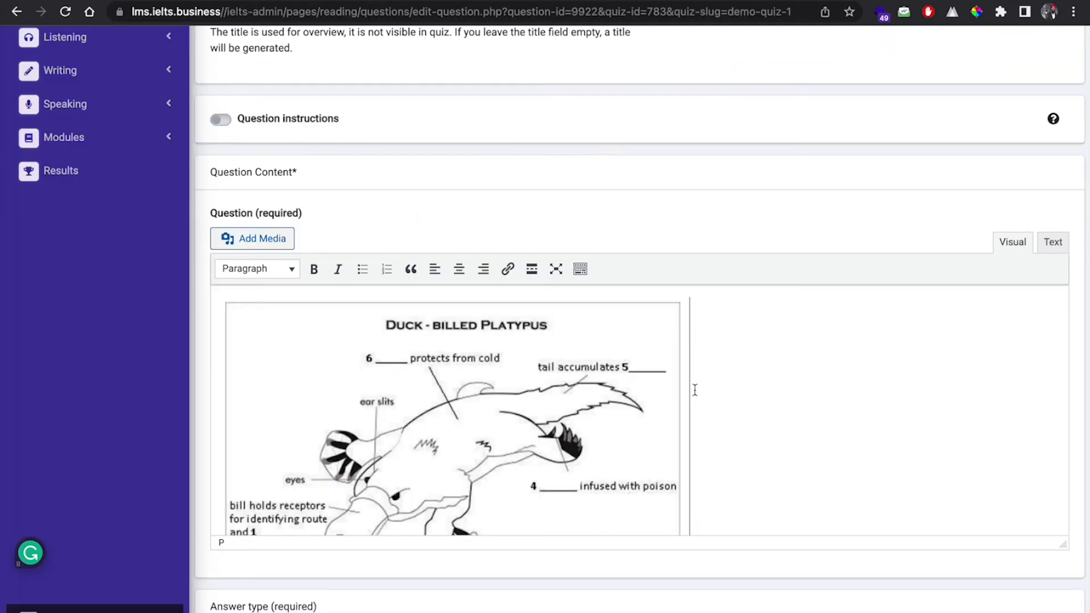
- Add the blanks {Ans1} and {ans2} on separate lines beneath the diagram in the question content
scroll(694, 389, "down", 3)
scroll(639, 410, "down", 1)
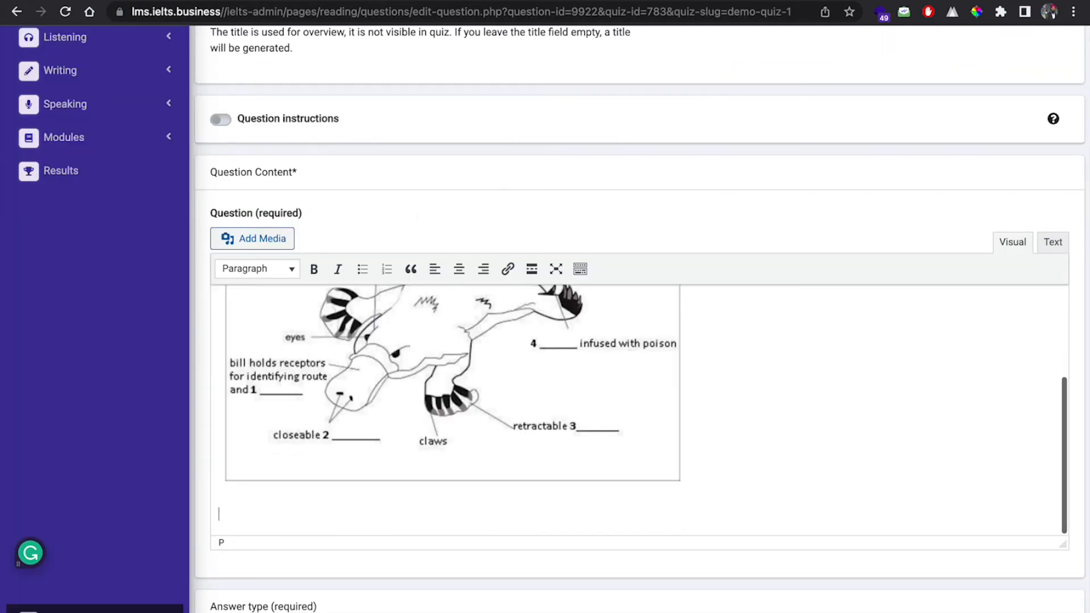
type("{}")
type("Ans1}")
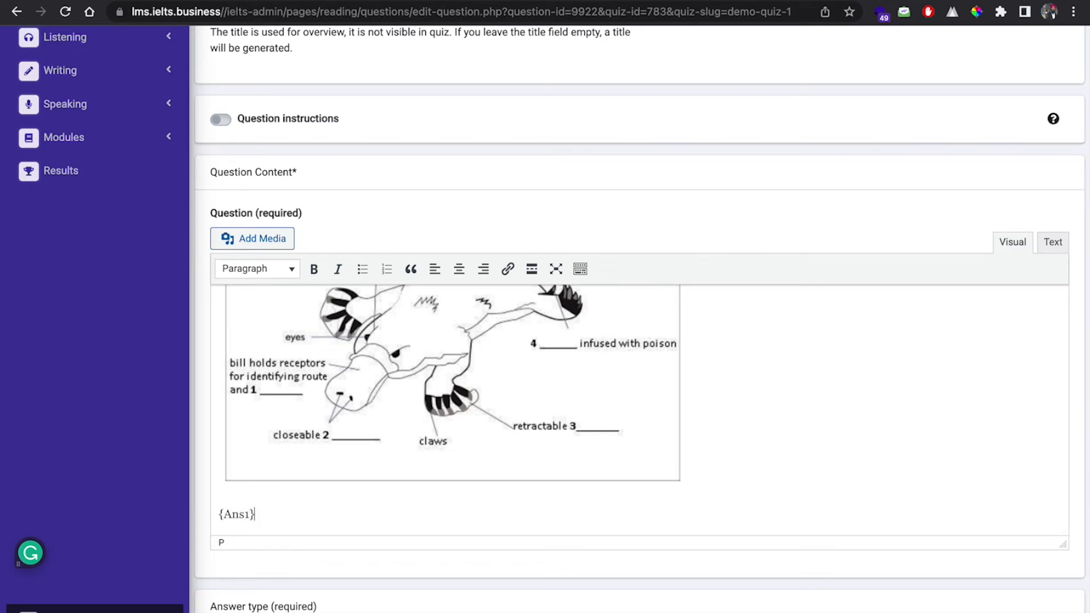
key("Return")
type("{}")
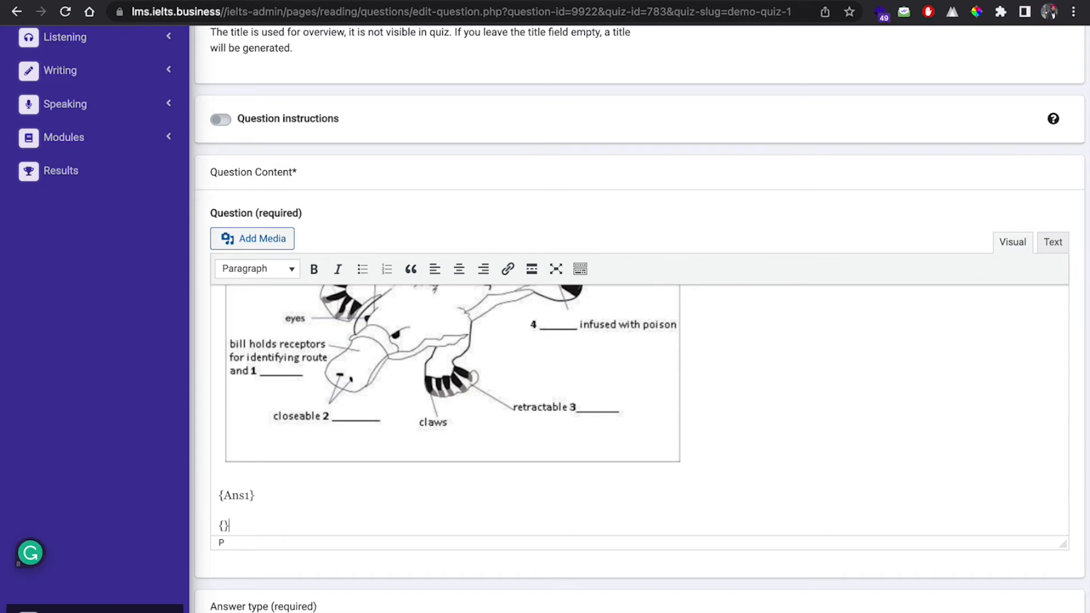
key("Left")
type("ans2")
- Compare the blanks beneath the diagram in the question editor with those in Section 8 of the 11-type-questions preview
scroll(453, 290, "up", 1)
left_click(635, 1)
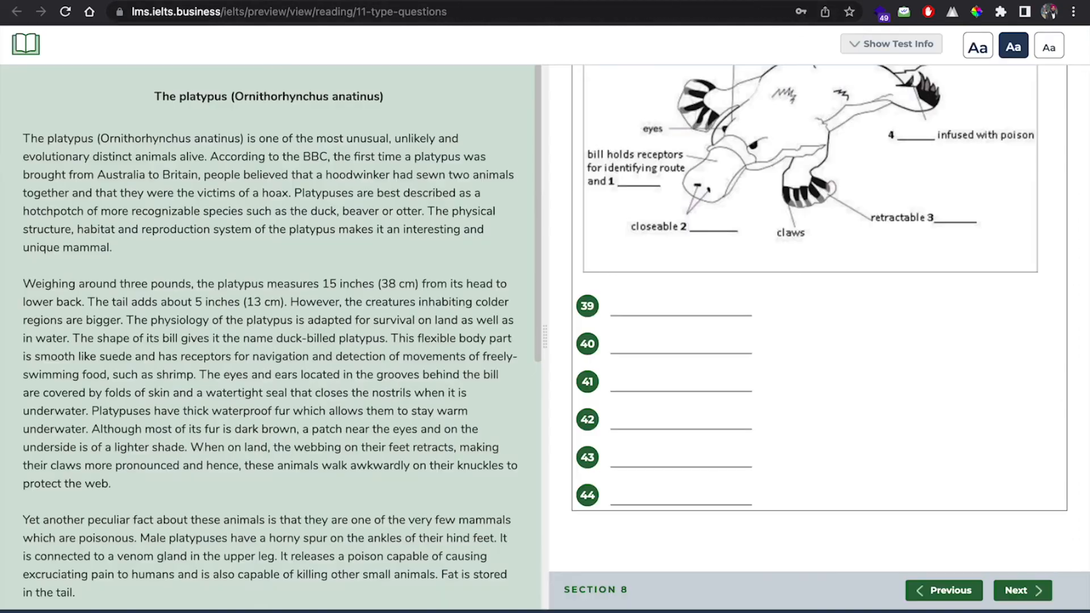
scroll(823, 140, "up", 1)
scroll(822, 140, "down", 1)
left_click(493, 1)
scroll(448, 400, "down", 1)
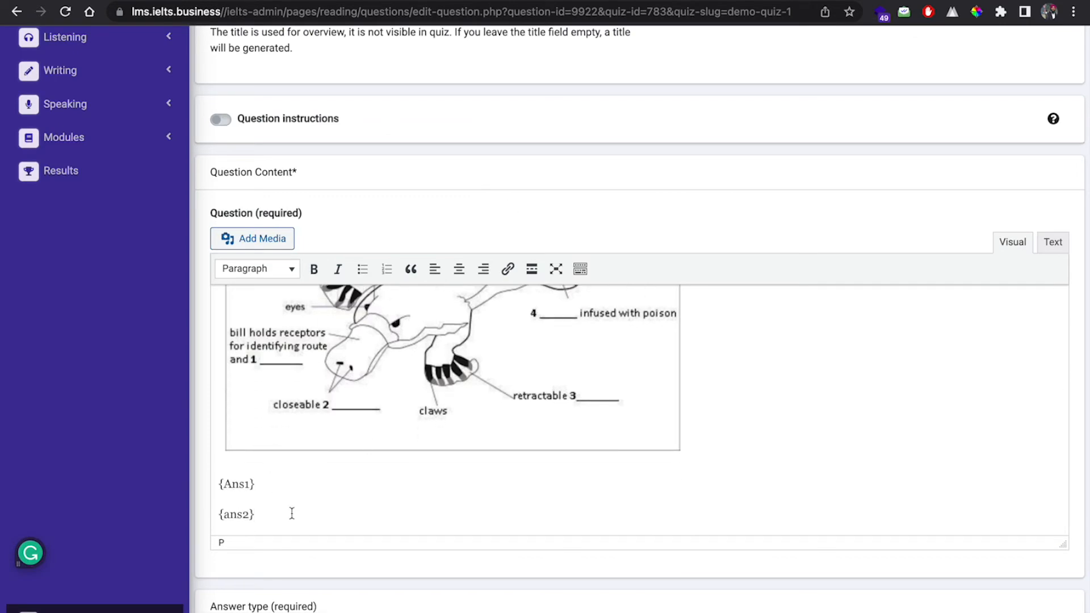
left_click(675, 1)
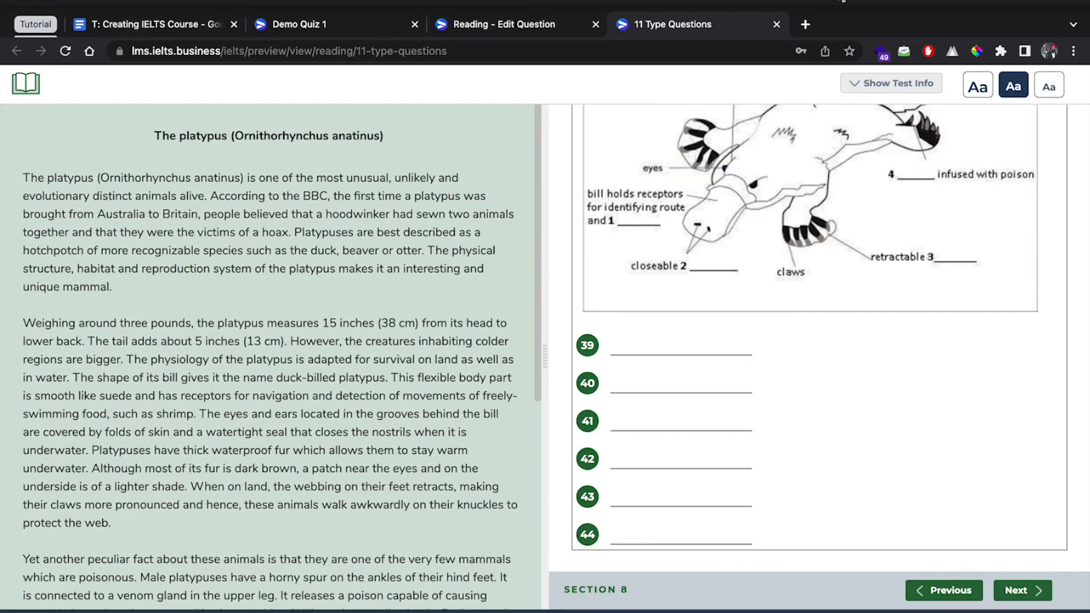
- In the Demo Quiz 1 preview, answer question 2 with A, choose Options A and B in the two-letter question, and submit the test
left_click(312, 11)
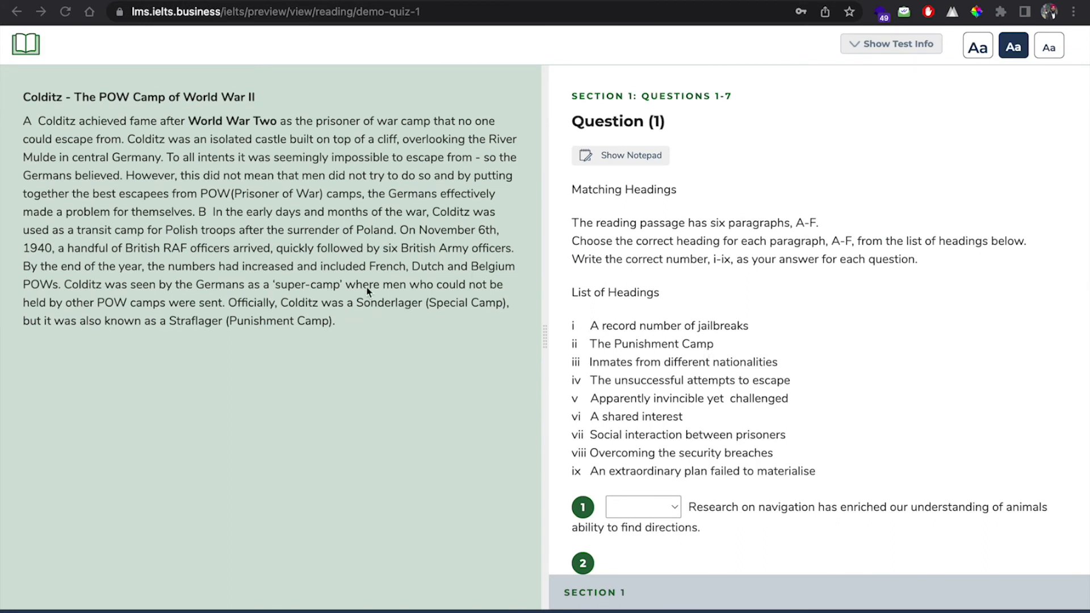
scroll(694, 339, "down", 5)
scroll(694, 339, "down", 2)
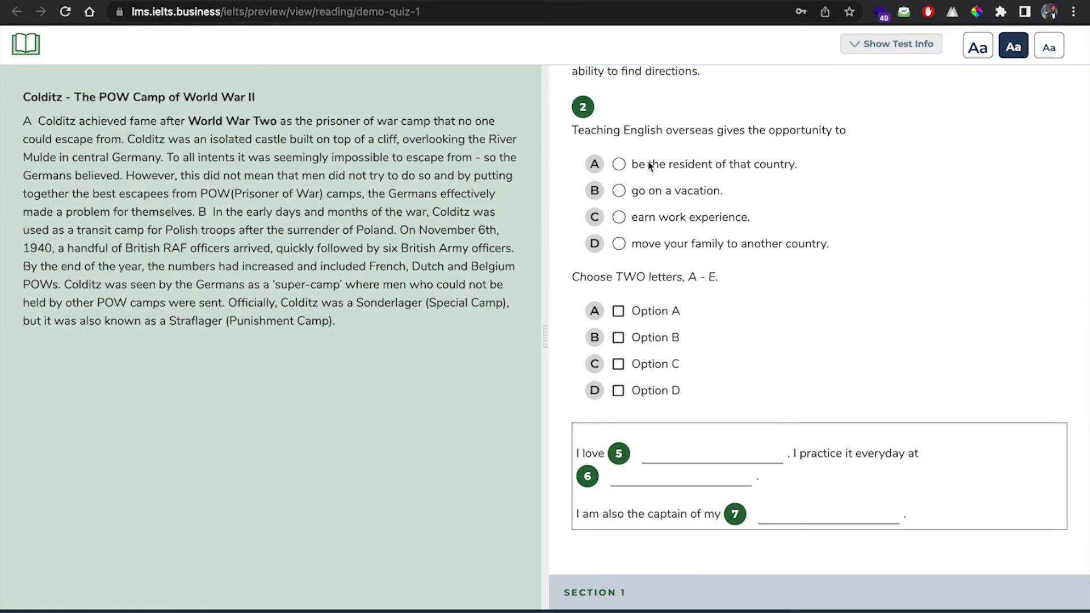
left_click(619, 165)
left_click(620, 311)
scroll(623, 345, "down", 1)
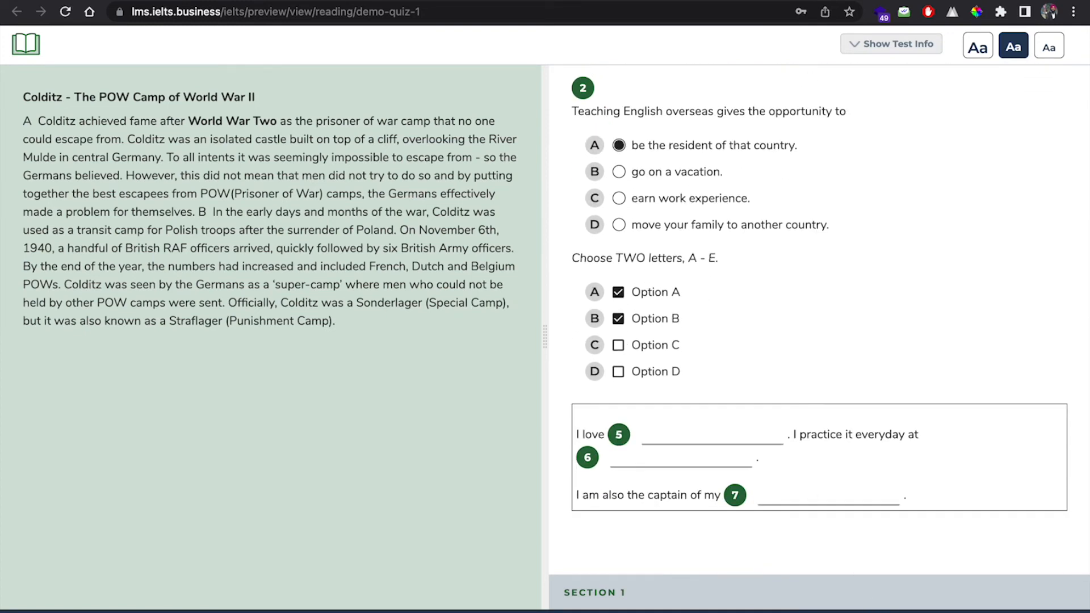
left_click(931, 610)
left_click(607, 363)
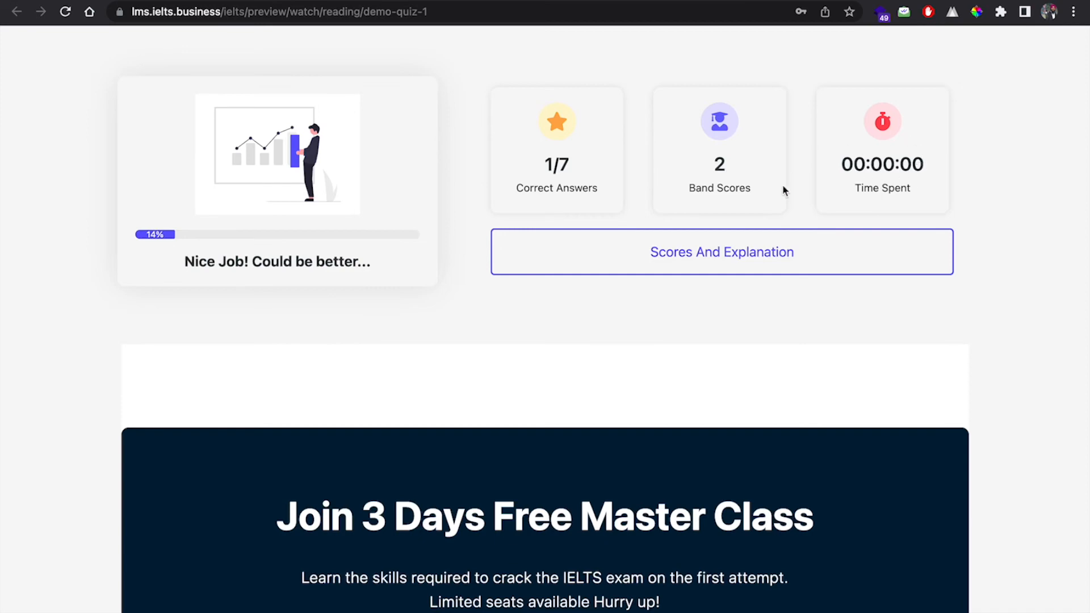
- Open the scores and explanations, view question 1's explanation, and check the phrase "World War Two" in the passage
left_click(731, 252)
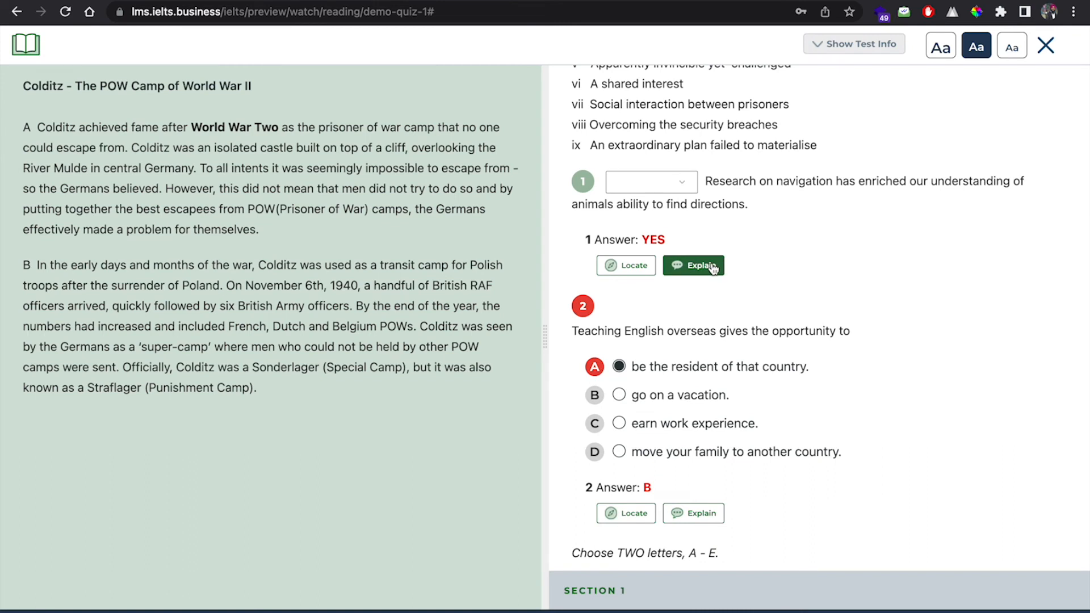
left_click(712, 267)
left_click_drag(681, 303, 584, 310)
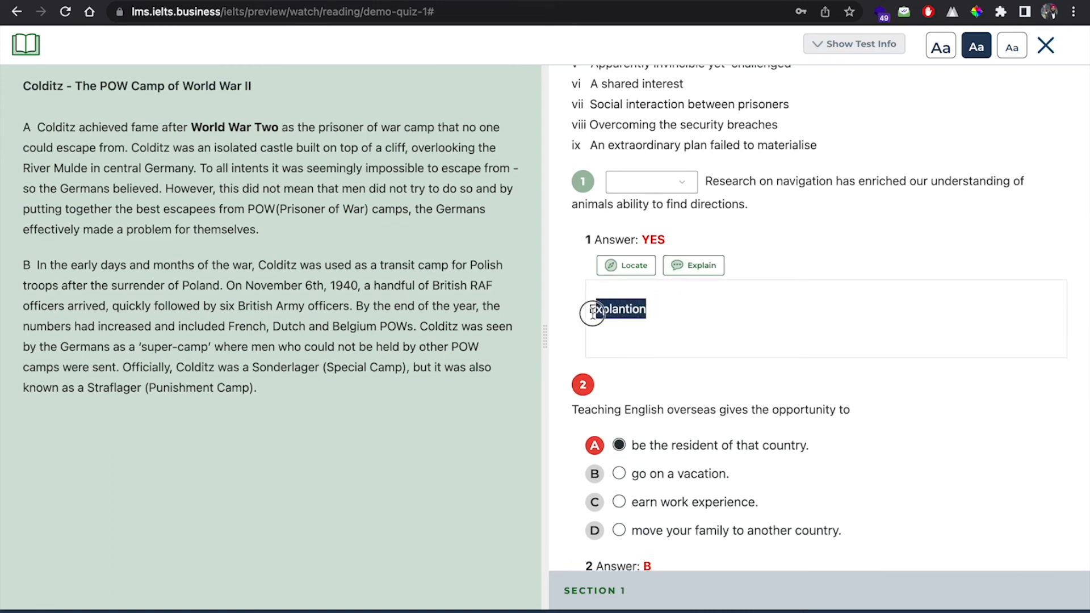
left_click(663, 326)
scroll(663, 325, "down", 1)
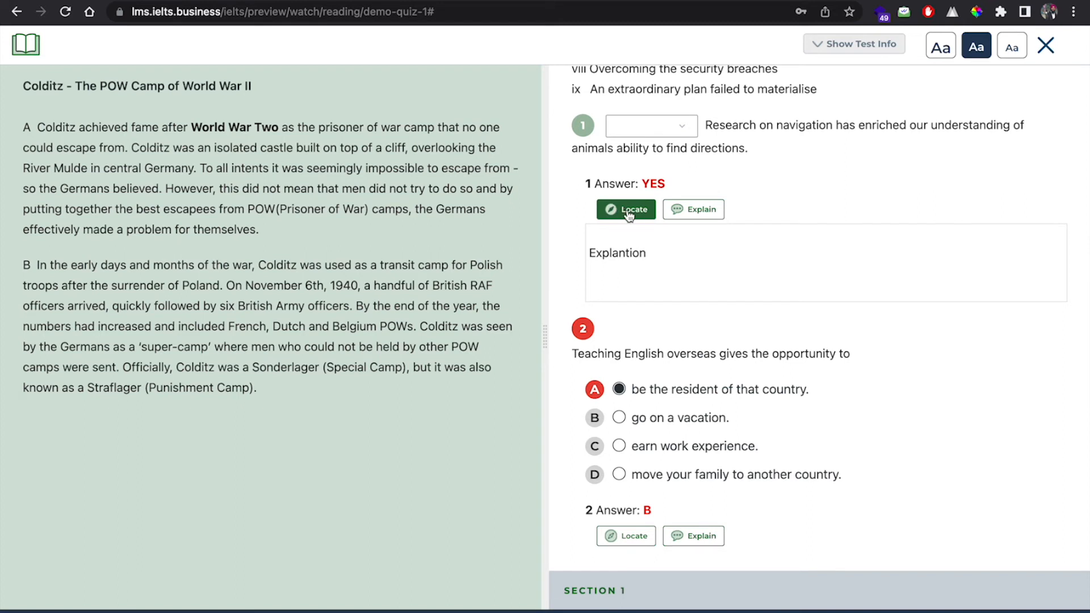
left_click(187, 130)
mouse_move(187, 130)
left_mouse_down()
mouse_move(287, 127)
mouse_move(193, 132)
left_mouse_up()
left_click(279, 129)
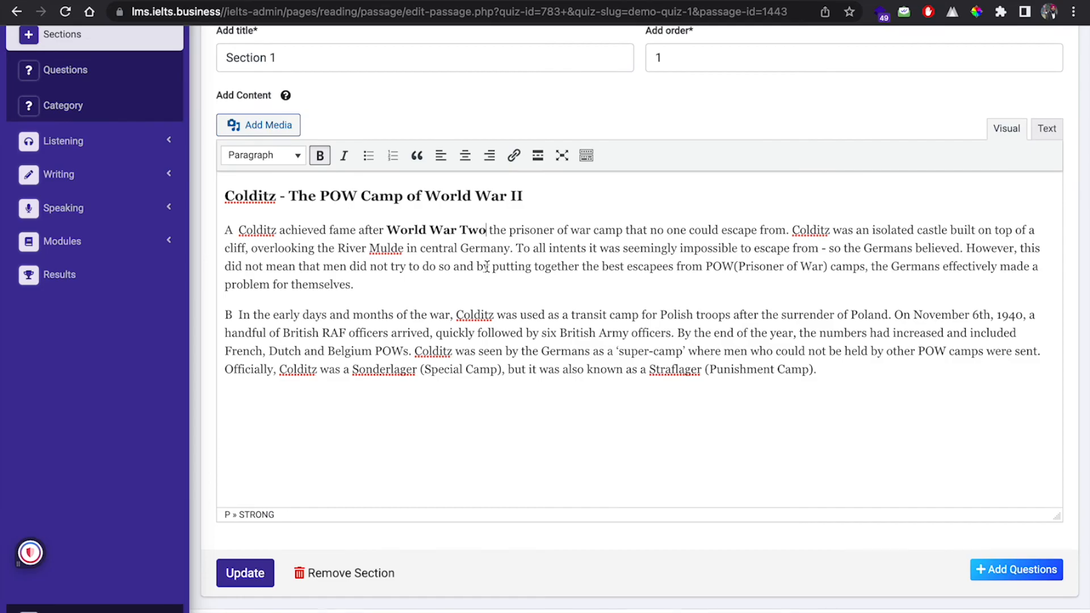
- In the Section 1 passage content, turn the bold phrase World War Two into the locator tag {[World War Two][1]}
type("}")
left_click(387, 230)
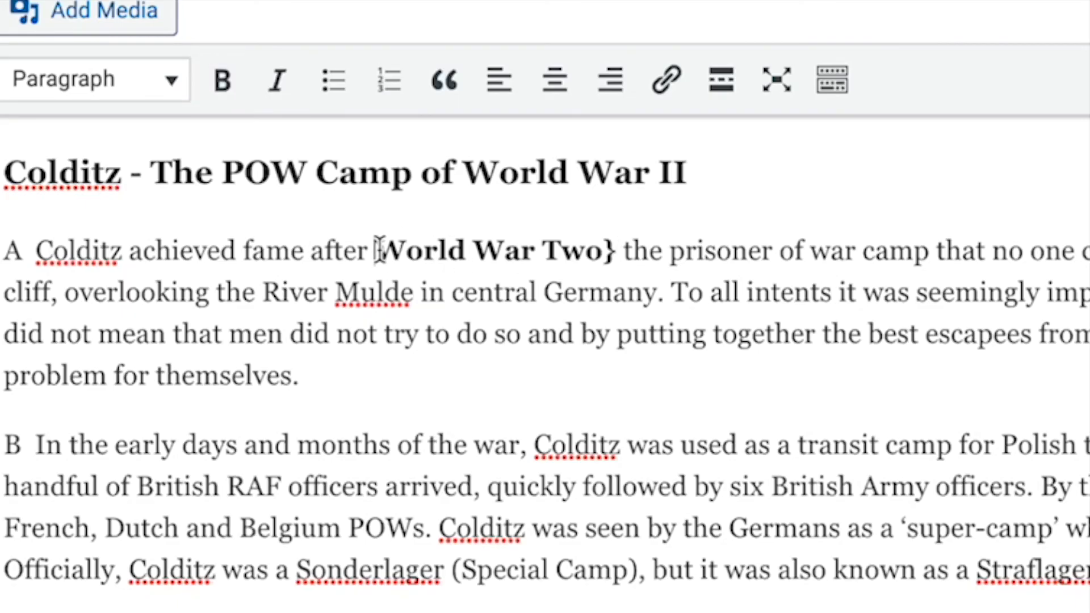
type("{[")
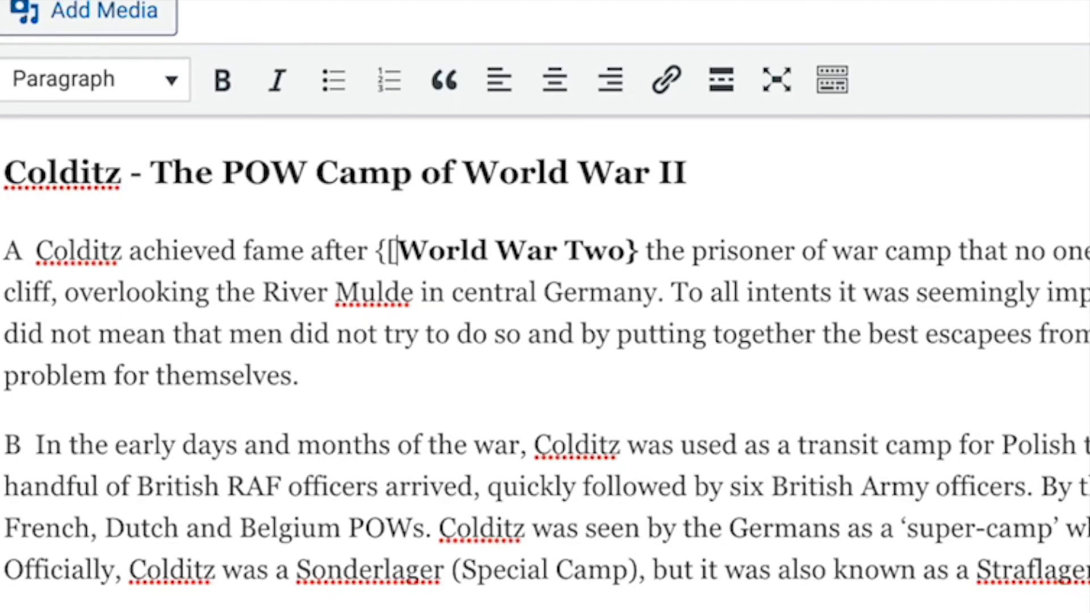
key("Right")
key("Right")
key("Right")
key("Right")
key("Right")
key("Right")
key("Right")
key("Right")
key("Right")
key("Right")
key("Right")
key("Right")
key("Right")
type("]")
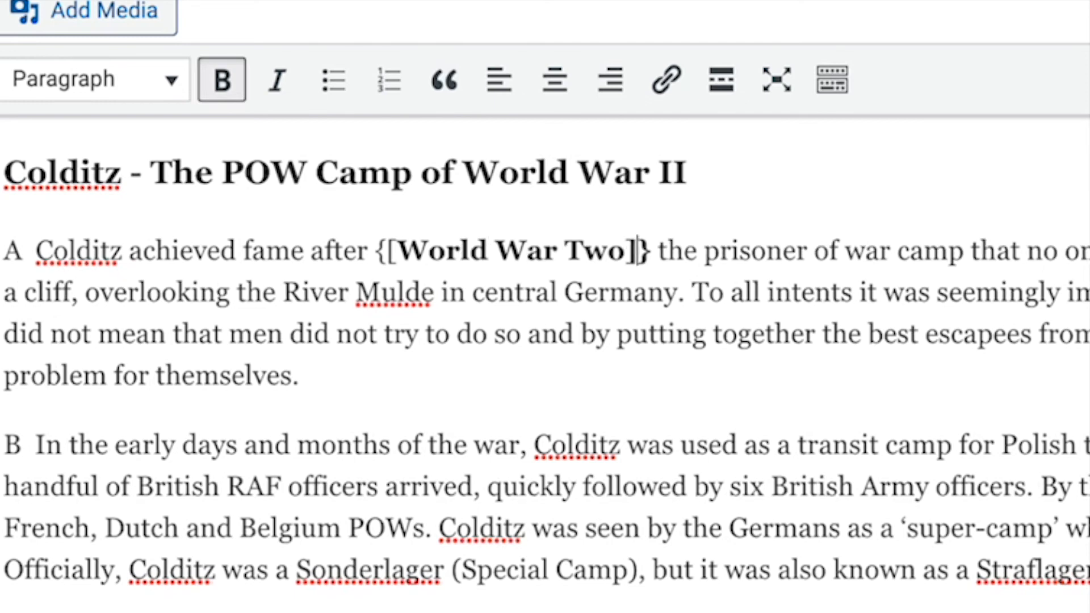
type("[1]")
key("Left")
type("1")
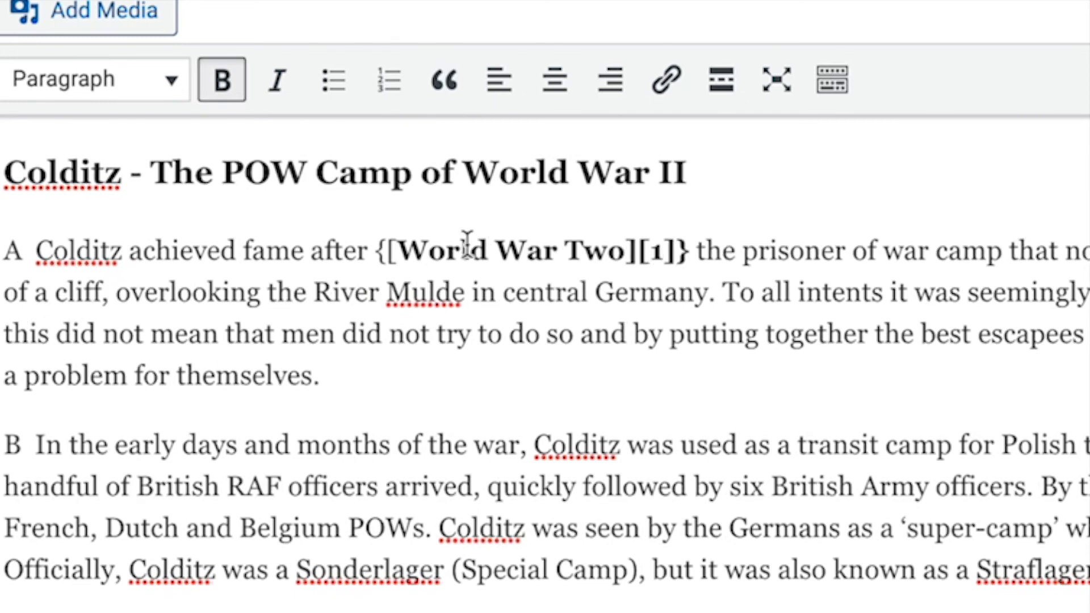
left_click_drag(690, 249, 376, 250)
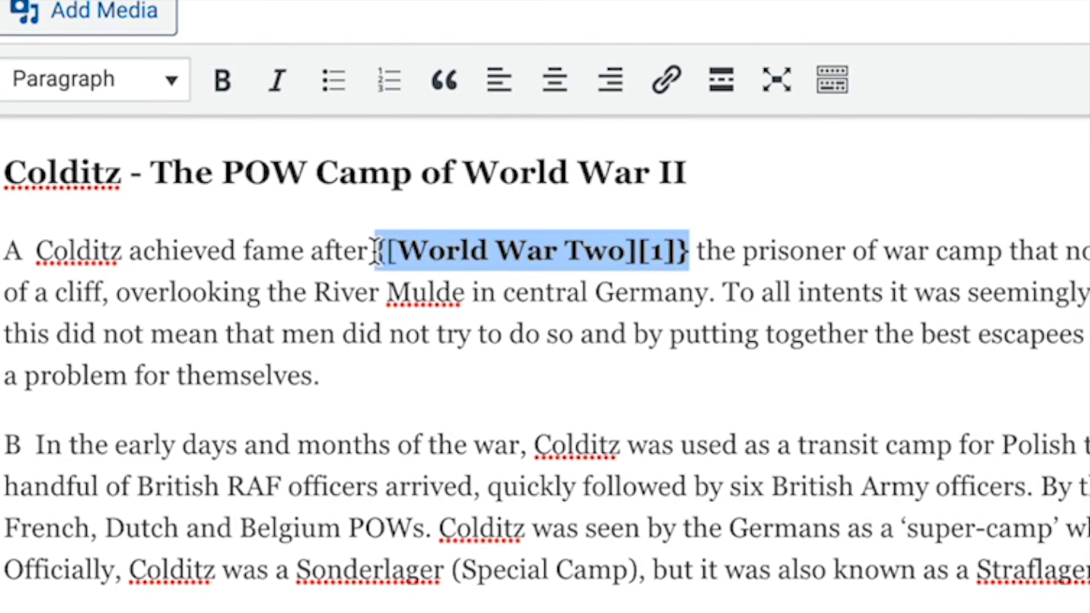
left_click(376, 250)
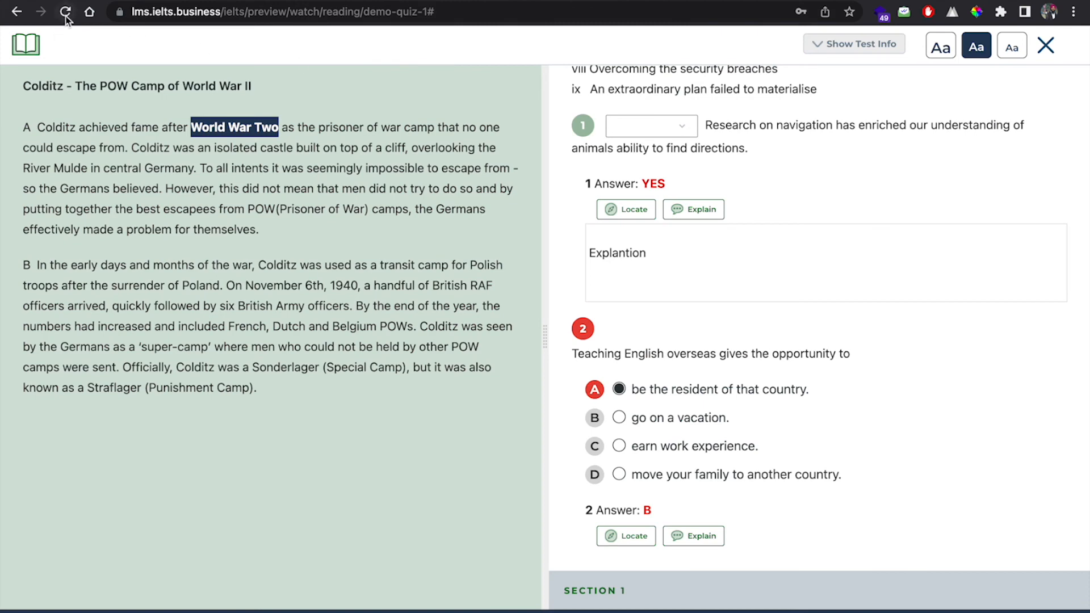
- Reload the Demo Quiz 1 results and locate question 1's answer in the passage
left_click(122, 140)
left_click(65, 13)
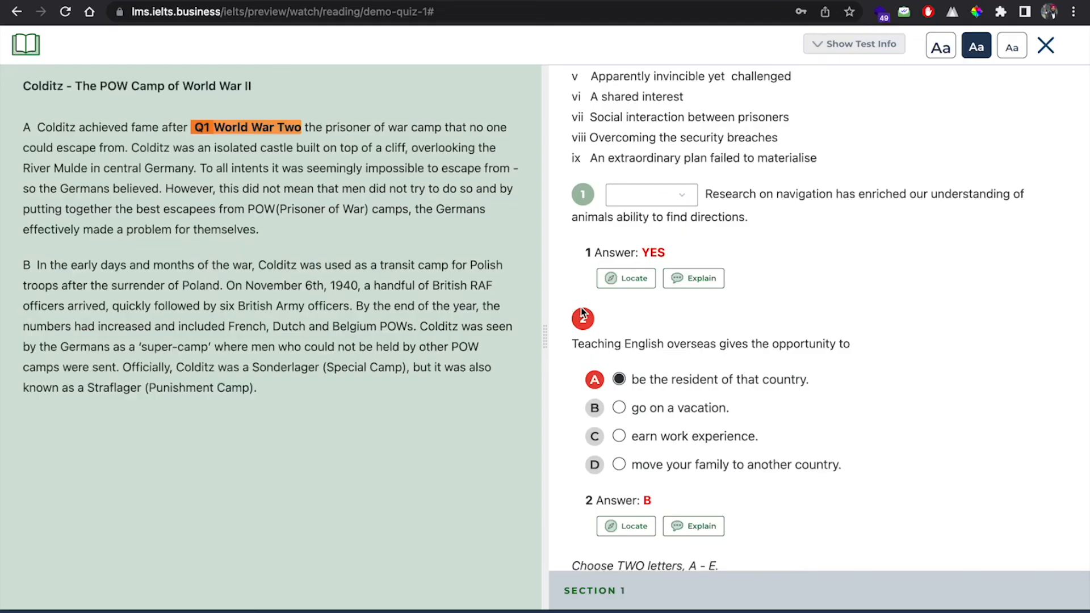
scroll(653, 365, "down", 4)
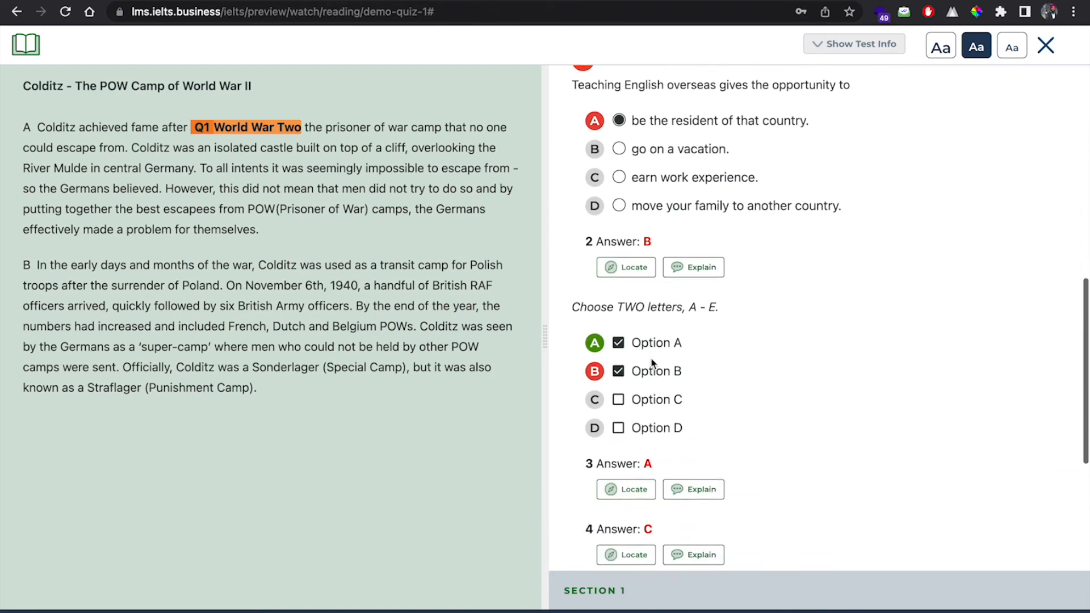
scroll(653, 365, "up", 3)
left_click(625, 196)
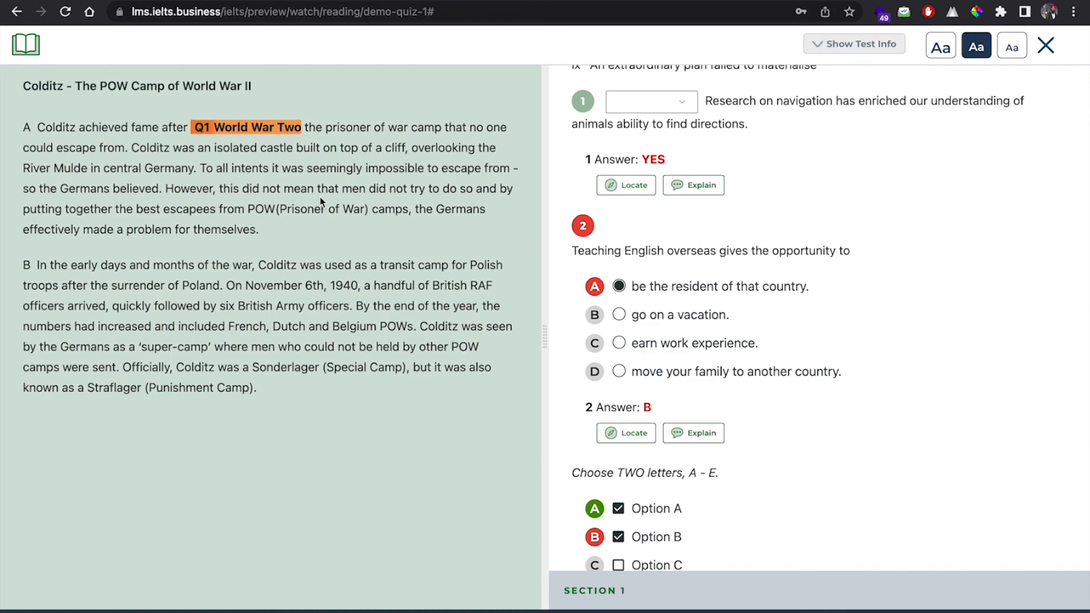
- Examine the LISTENING 1 test preview, from the patient record form to the plan-labelling questions 13-16
mouse_move(307, 1)
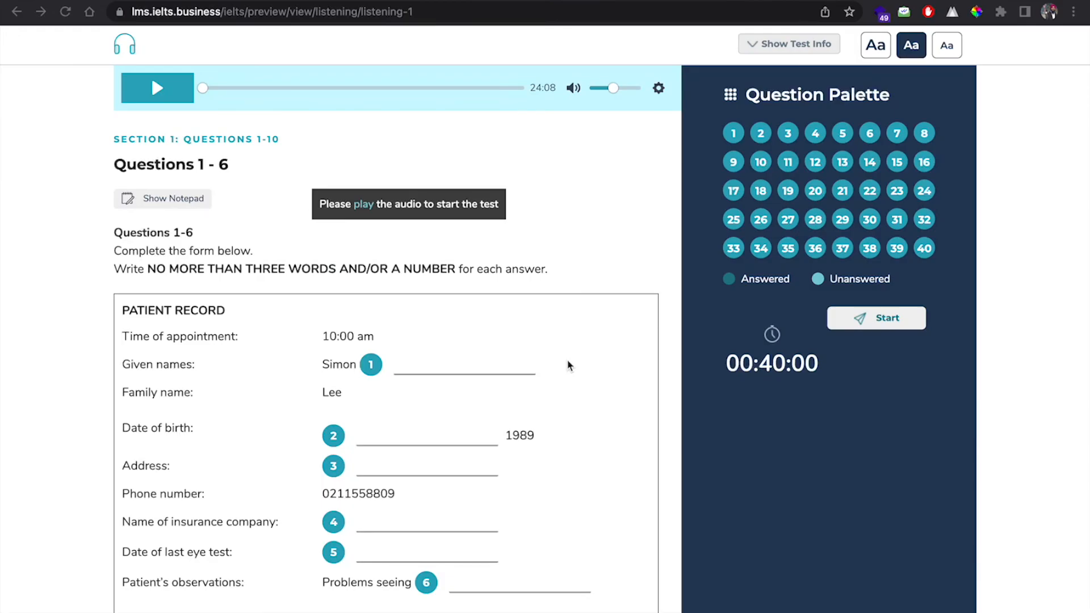
scroll(567, 366, "down", 2)
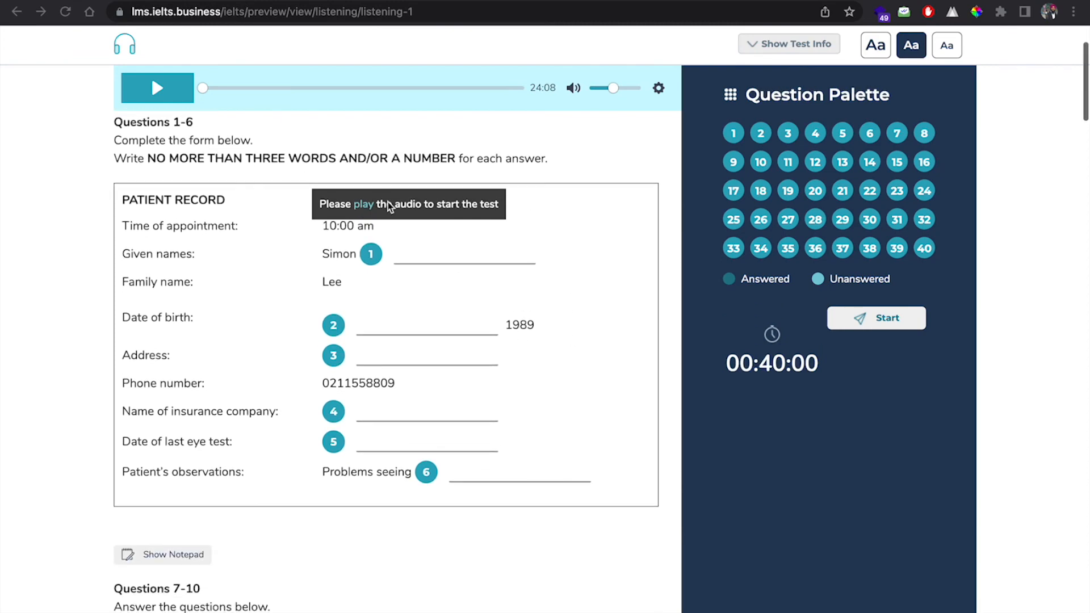
scroll(345, 348, "down", 3)
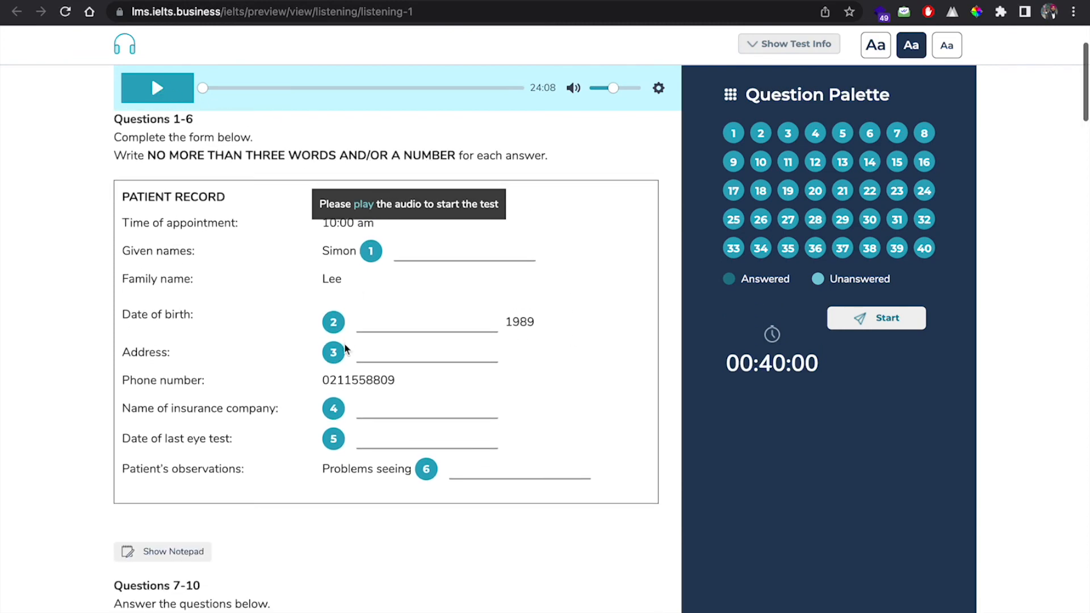
scroll(344, 349, "down", 1)
scroll(345, 349, "up", 1)
scroll(344, 349, "down", 9)
scroll(345, 349, "down", 16)
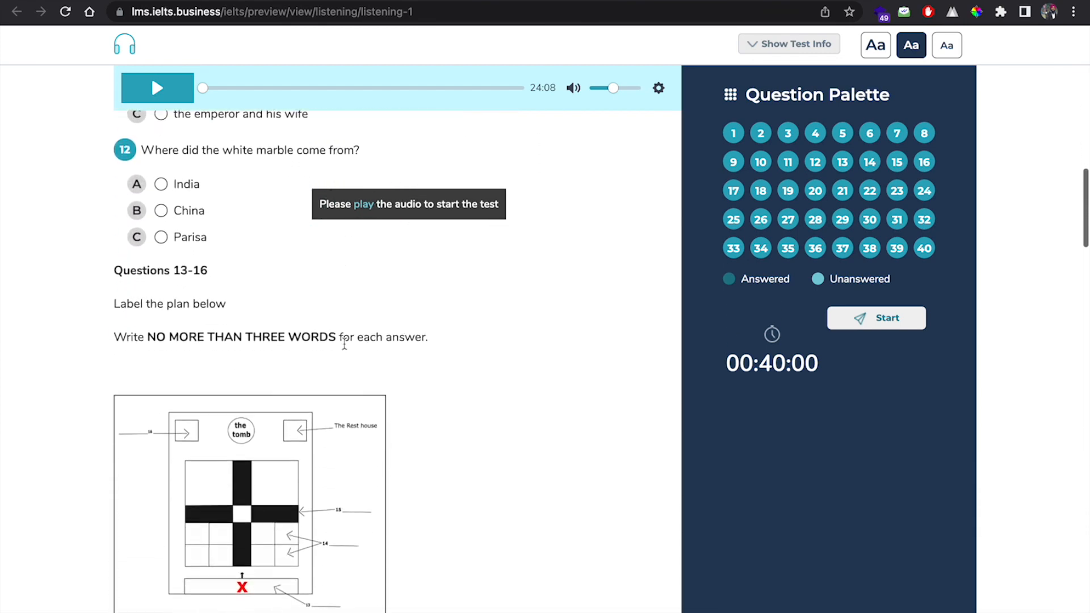
scroll(295, 284, "down", 7)
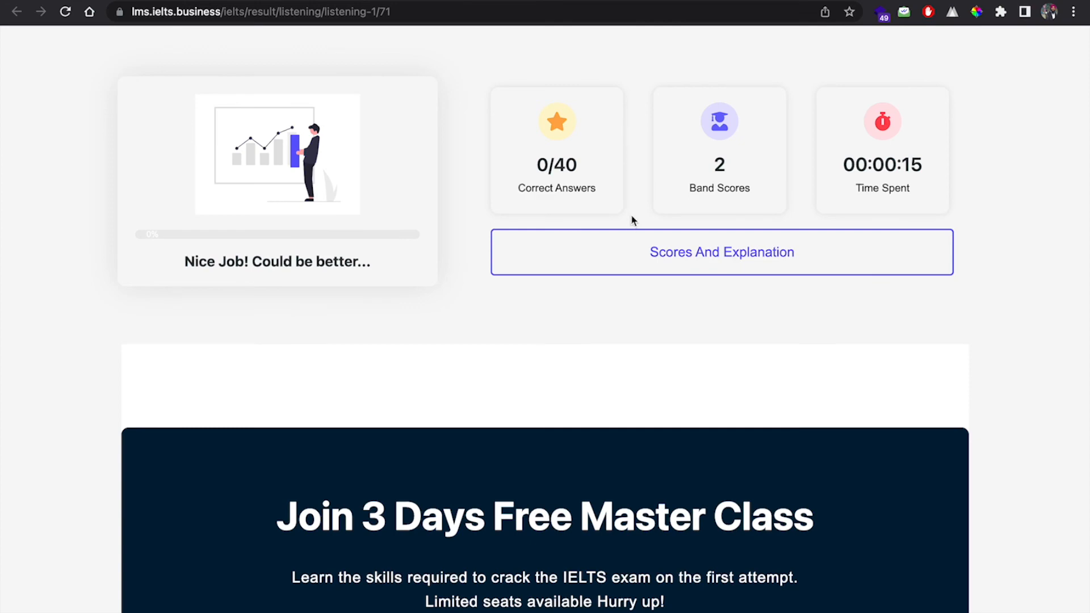
- Open the LISTENING 1 scores and explanations, locate question 3's answer, and read through the marked answers in the transcript
left_click(722, 252)
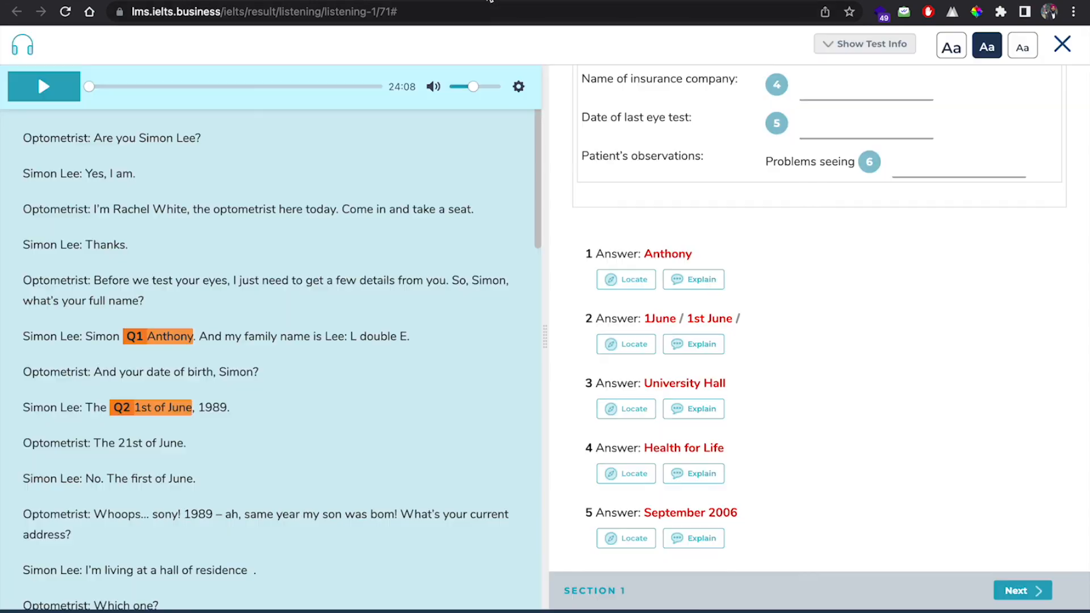
scroll(783, 396, "down", 1)
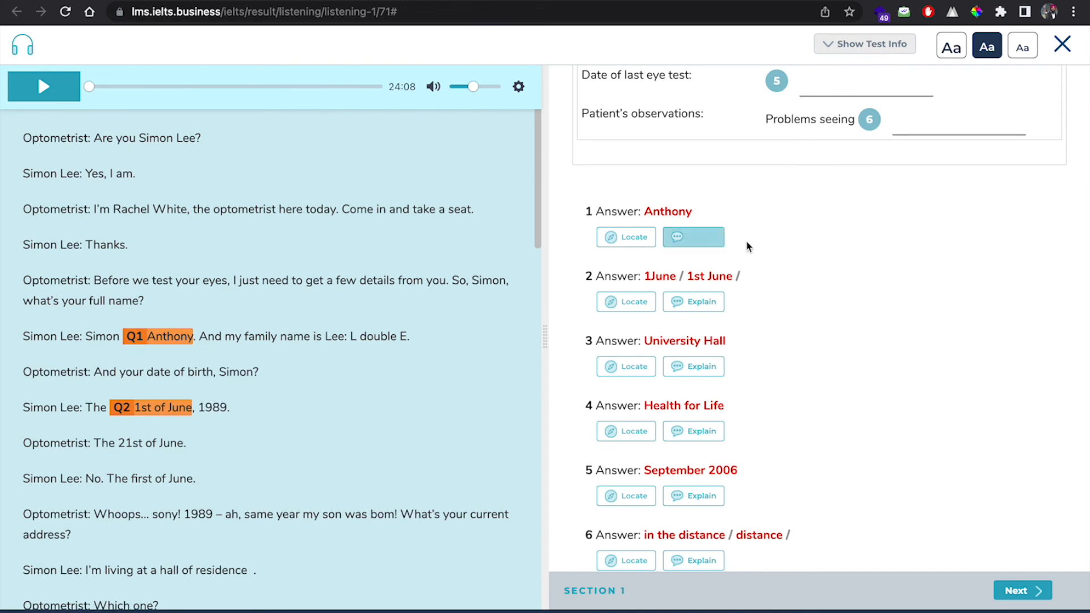
scroll(747, 323, "down", 3)
left_click(627, 237)
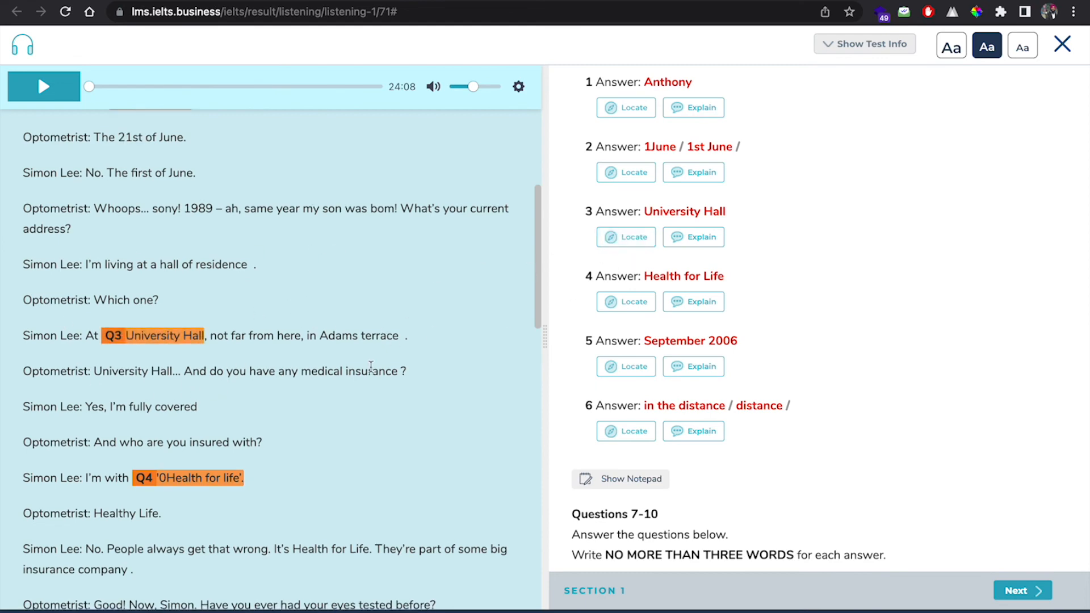
scroll(372, 372, "down", 5)
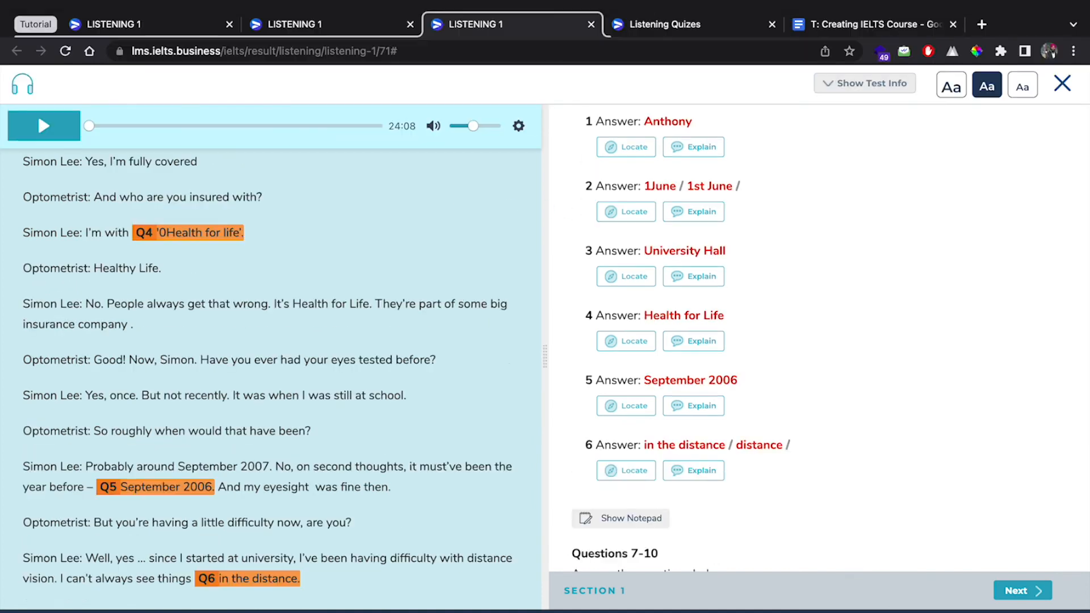
- Open Section 1 of the listening quiz C12 LISTENING 2 AC to view its tagged transcript, and return to the quiz list
left_click(653, 23)
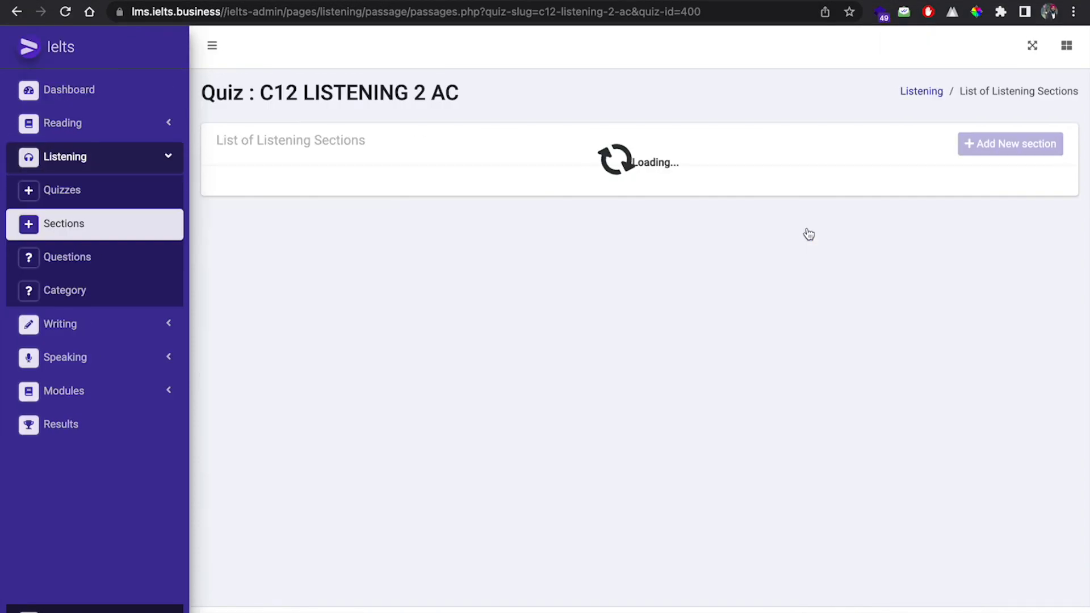
left_click(250, 255)
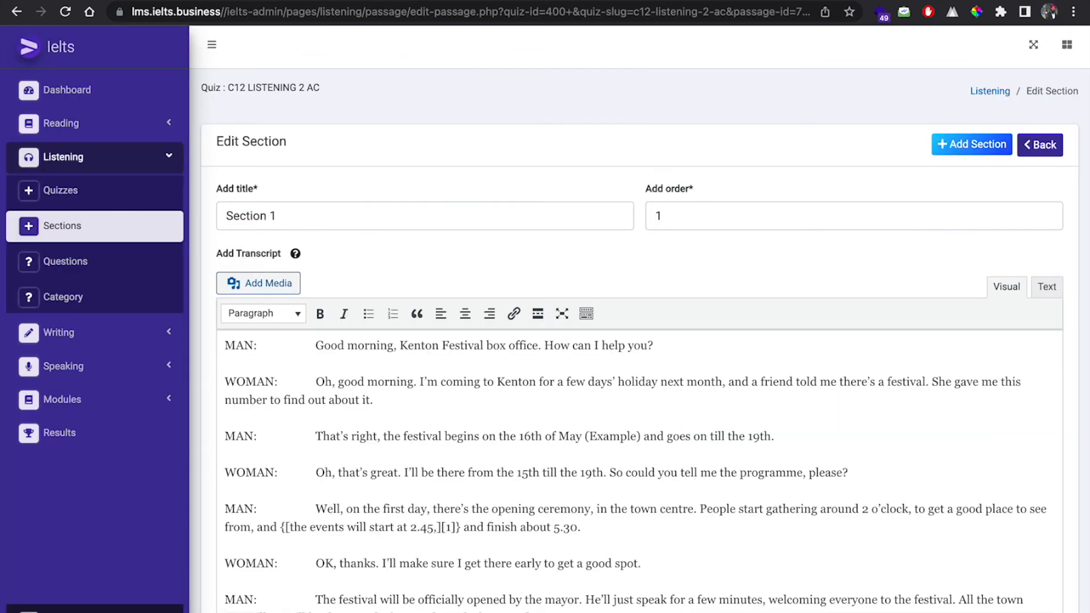
left_click(106, 202)
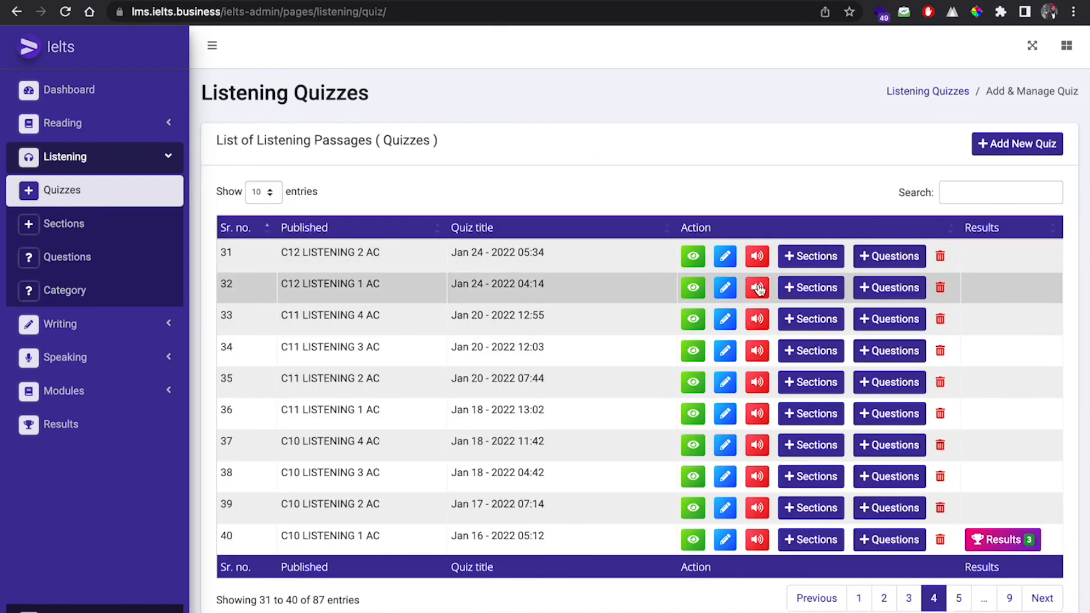
- View the audio file type options in the audio manager of C12 LISTENING 1 AC and close it
left_click(759, 288)
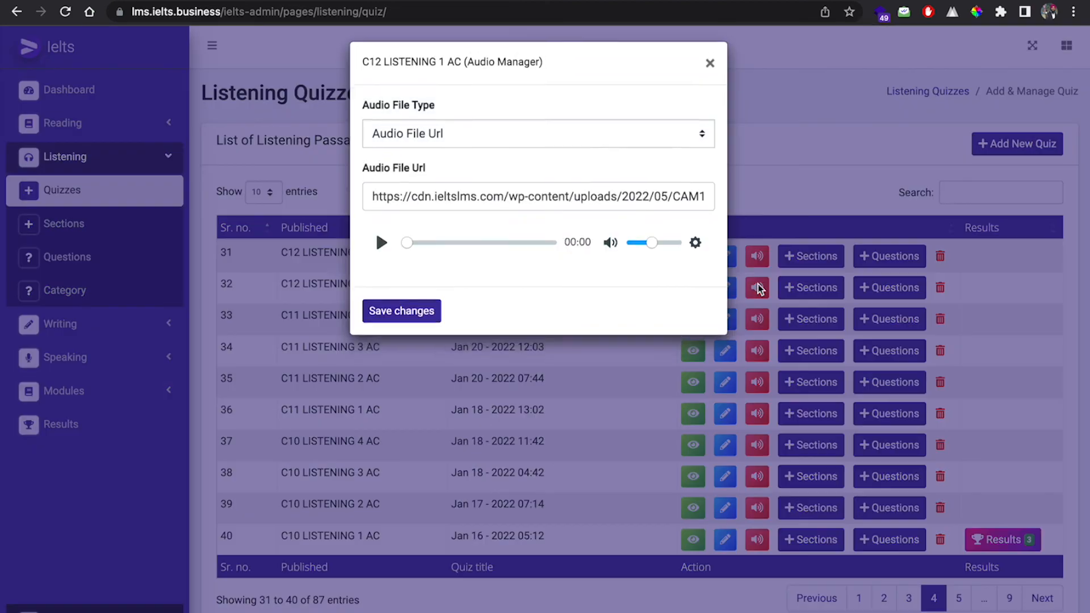
left_click(563, 153)
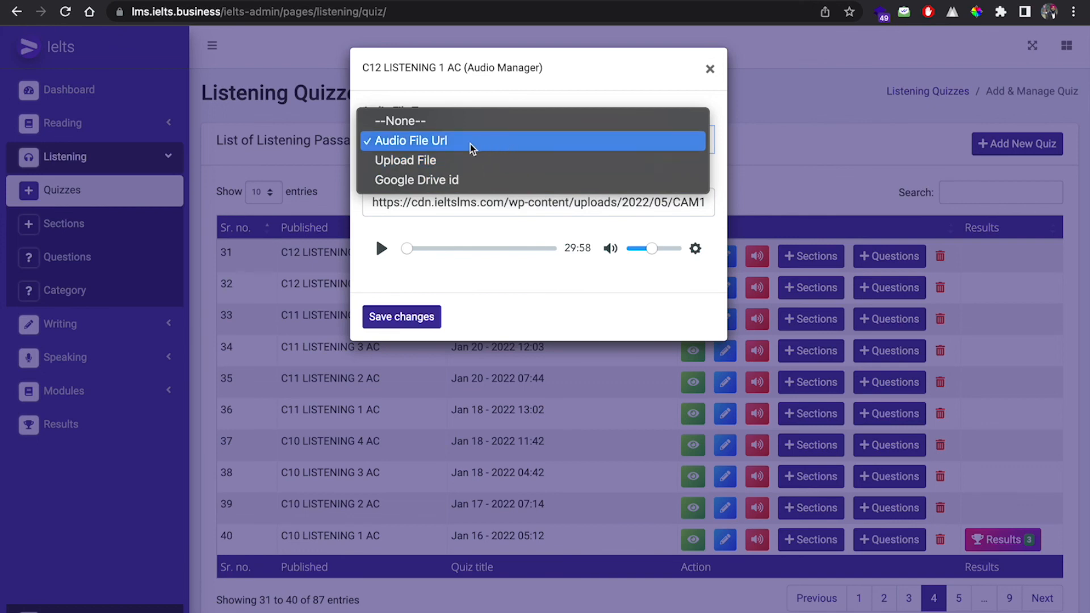
left_click(710, 69)
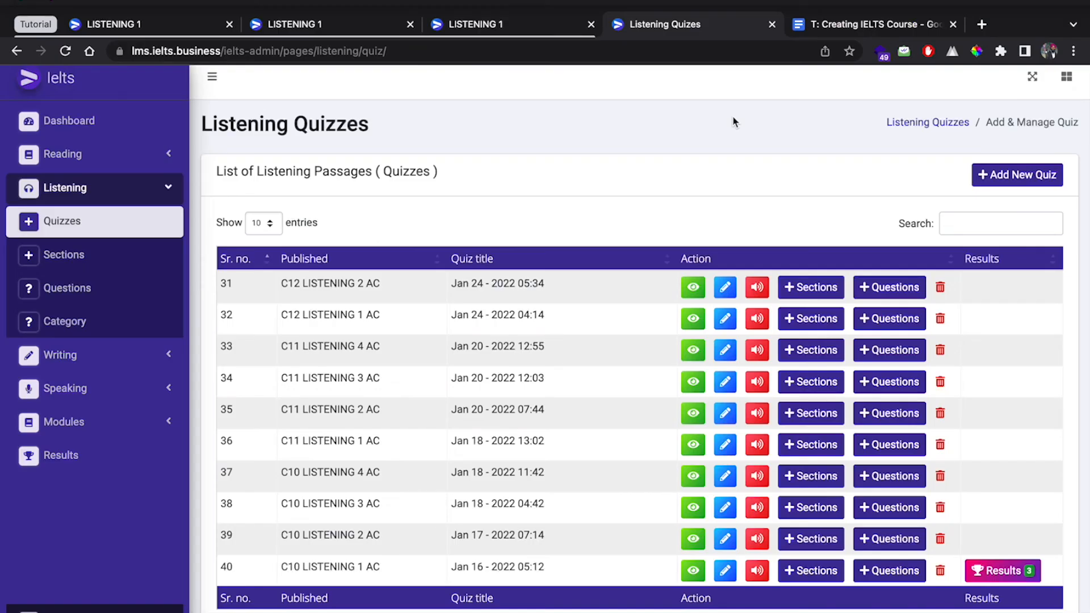